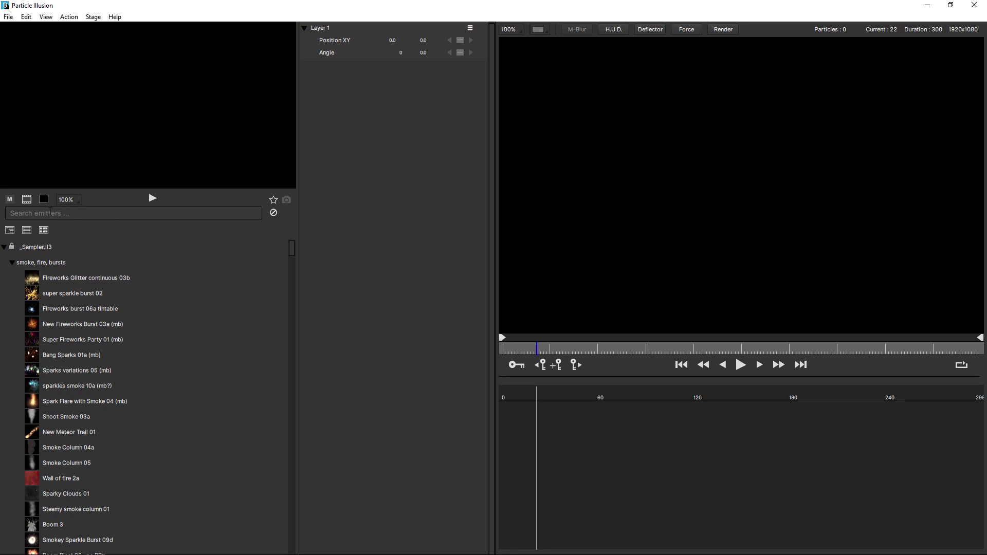
Step: Add Pixie Dust 01c from a 'pixie' search and expand its sparkle particle's properties and Velocity graph
{"action": "type", "text": "pixie"}
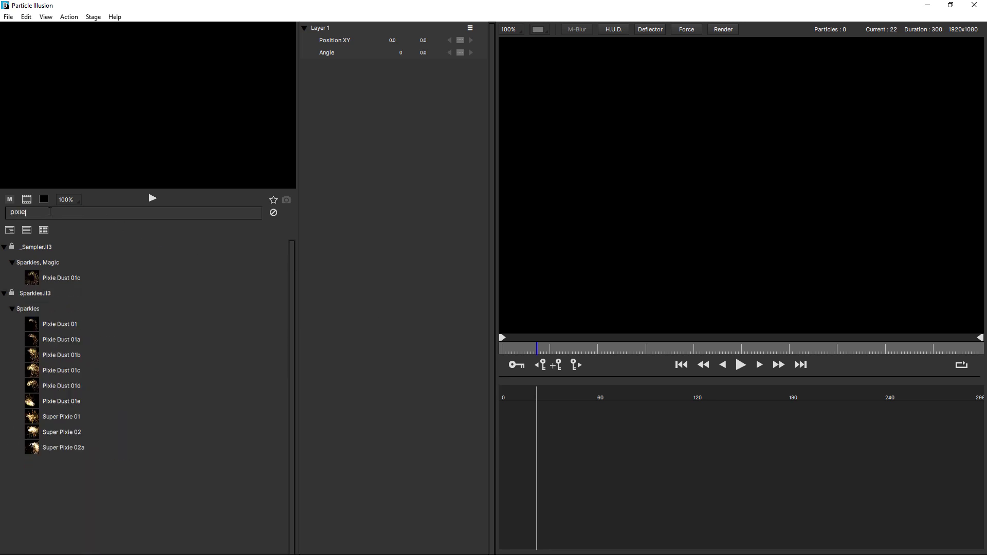
{"action": "double_click", "coordinate": [54, 368]}
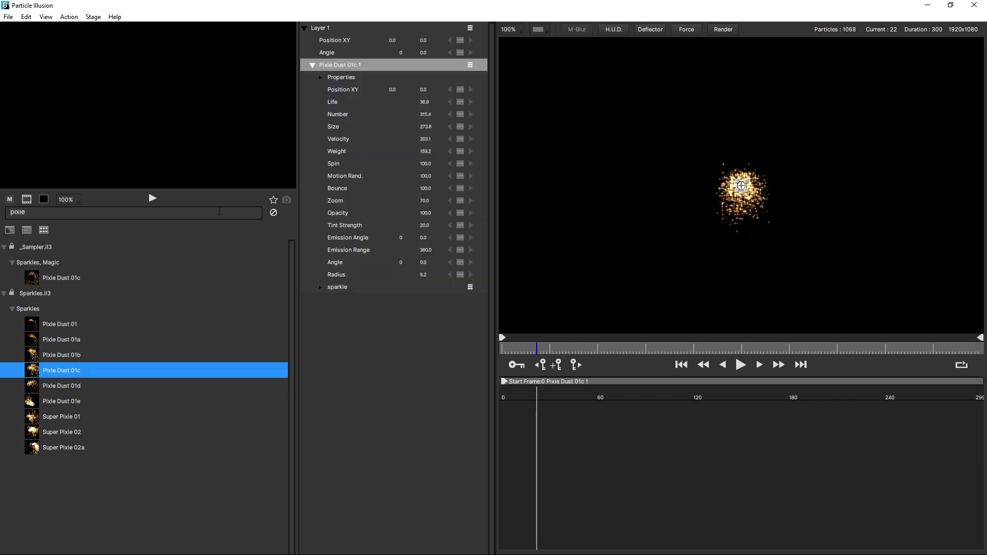
{"action": "left_click", "coordinate": [349, 65]}
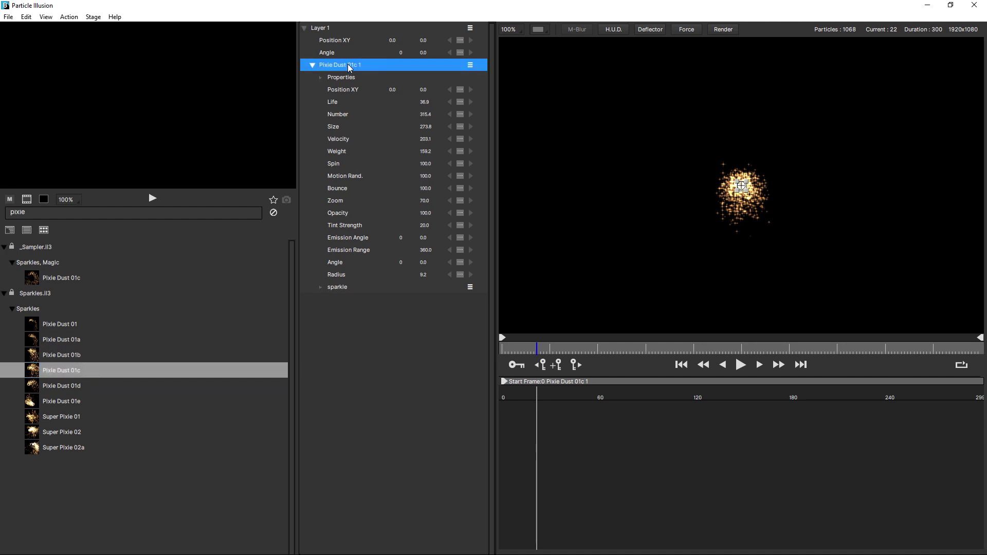
{"action": "left_click", "coordinate": [338, 288]}
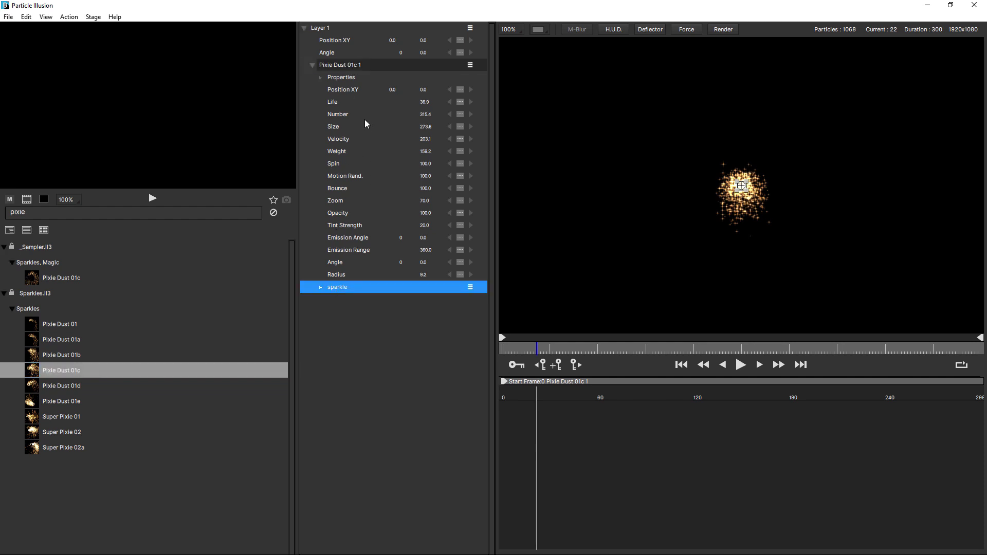
{"action": "left_click", "coordinate": [320, 288]}
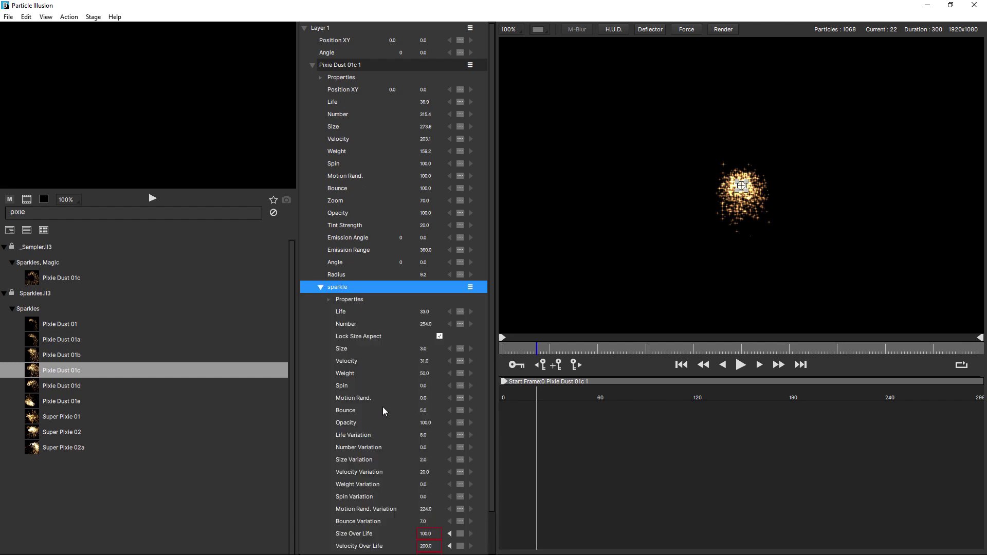
{"action": "left_click", "coordinate": [343, 361]}
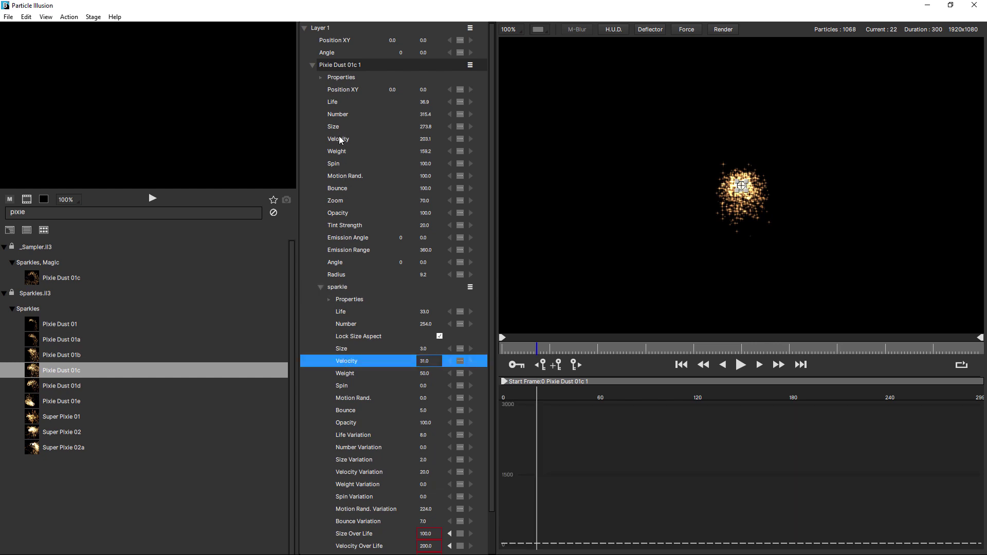
Step: Delete the Pixie Dust emitter and add super sparkle burst 02 found by searching 'super'
{"action": "left_click", "coordinate": [325, 29]}
{"action": "key", "text": "Delete"}
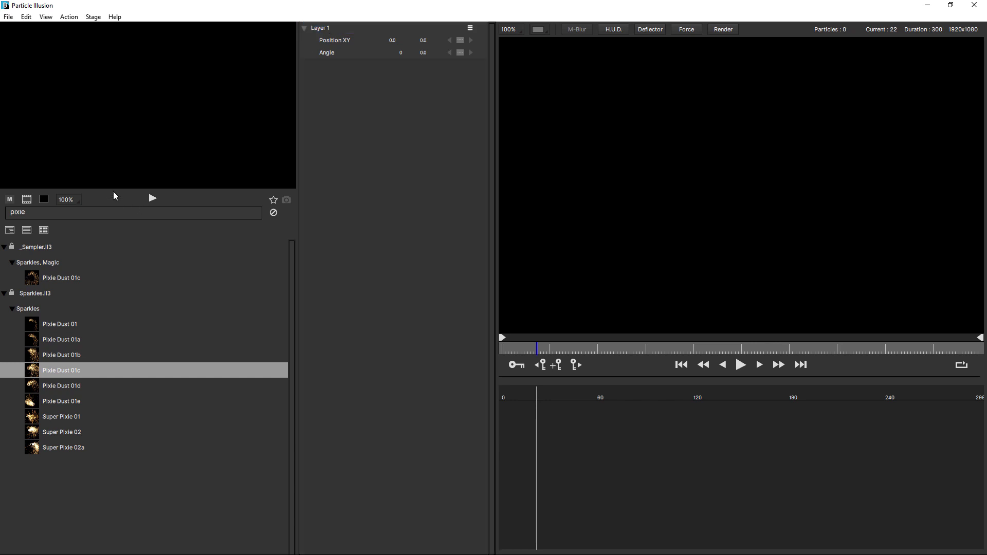
{"action": "left_click", "coordinate": [46, 213]}
{"action": "type", "text": "s"}
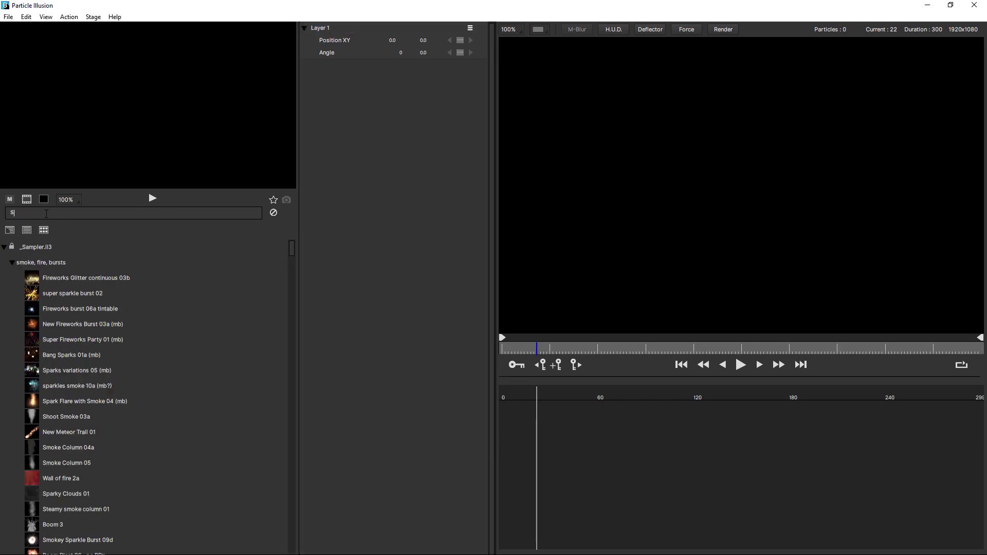
{"action": "type", "text": "uper"}
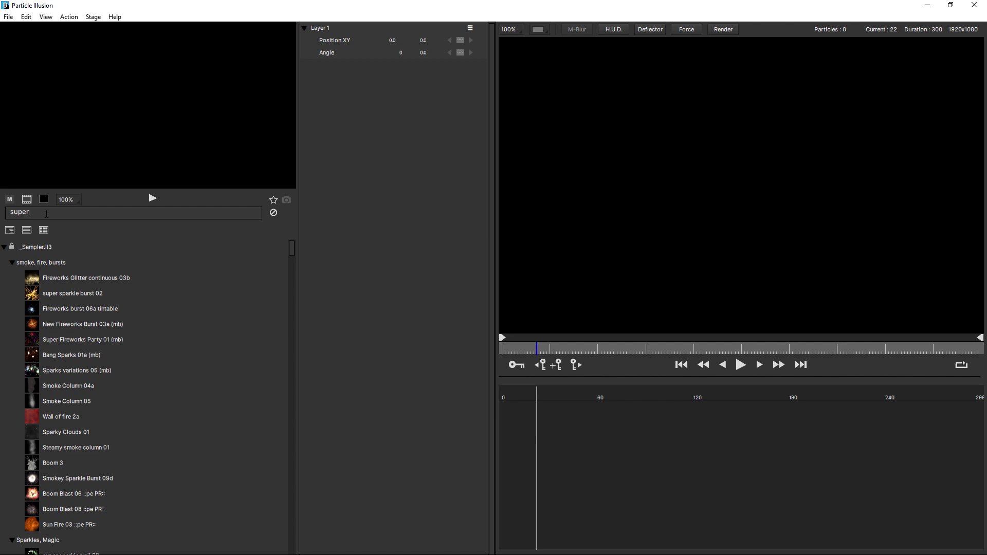
{"action": "left_click", "coordinate": [58, 292]}
{"action": "double_click", "coordinate": [66, 292]}
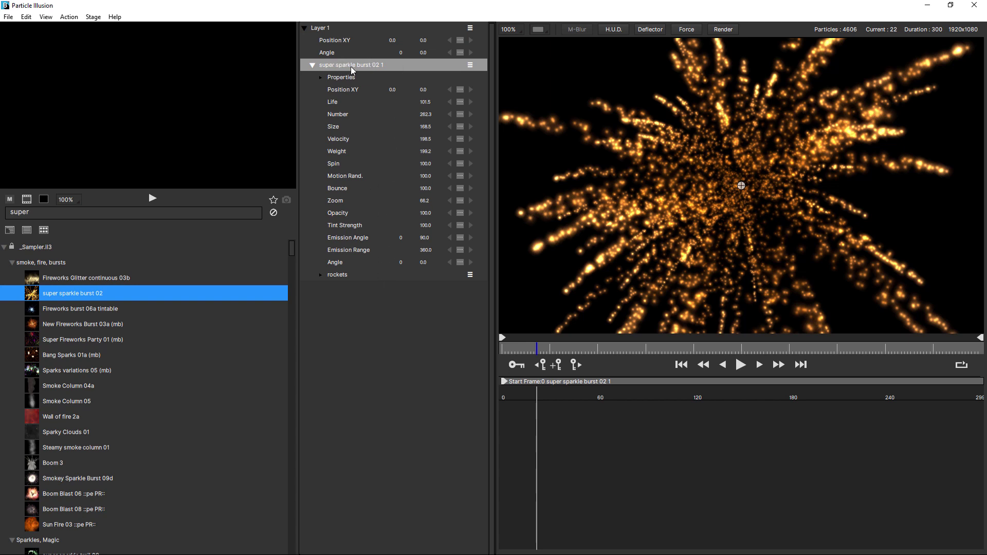
Step: Expand the rockets and fire particle types and scroll through their parameter lists
{"action": "left_click", "coordinate": [335, 277]}
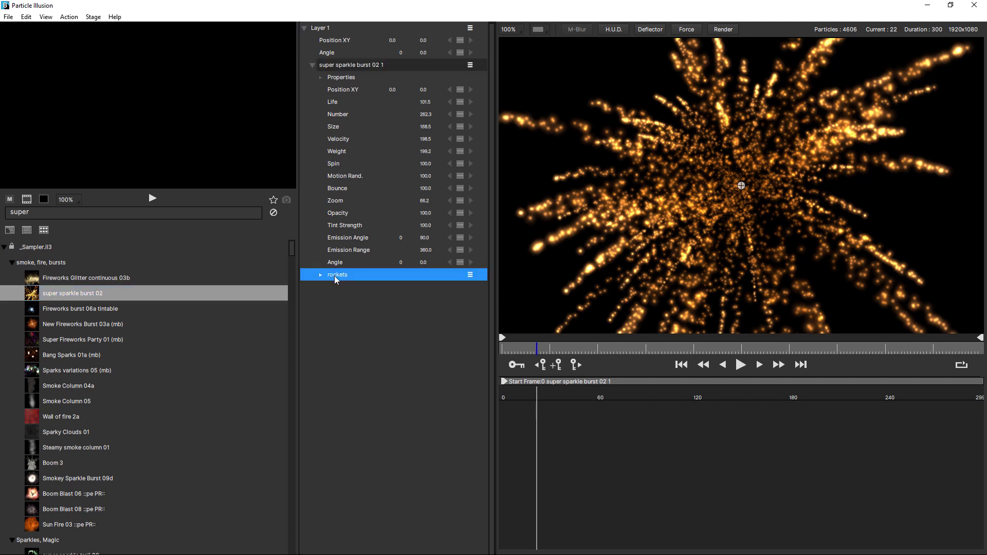
{"action": "left_click", "coordinate": [320, 275]}
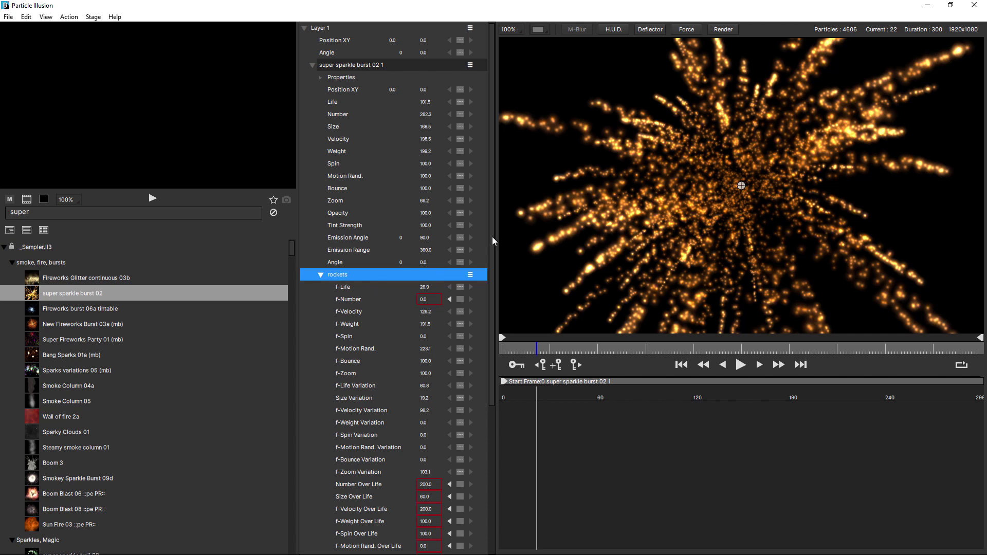
{"action": "left_click_drag", "start_coordinate": [492, 237], "coordinate": [490, 395]}
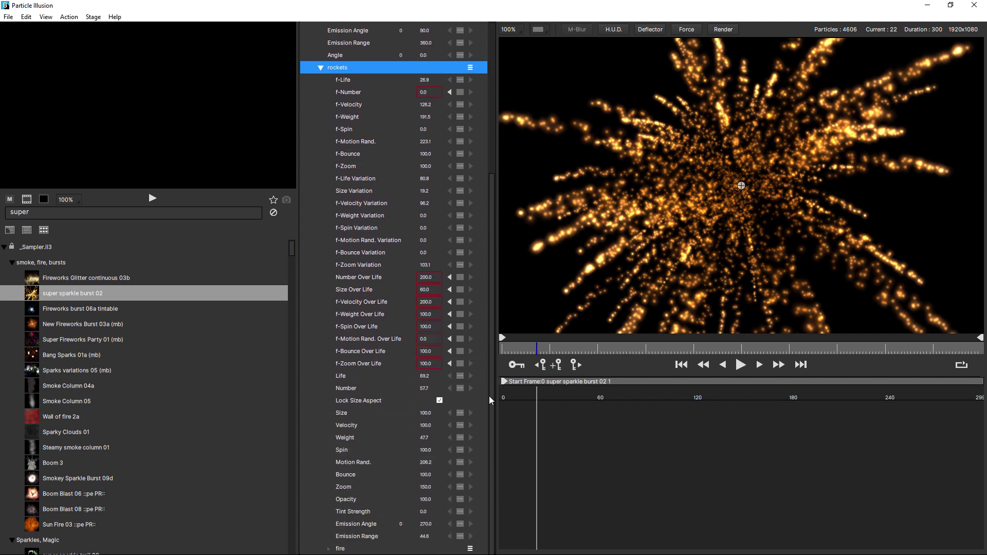
{"action": "left_click", "coordinate": [329, 549]}
{"action": "scroll", "coordinate": [317, 461], "scroll_direction": "down", "scroll_amount": 3}
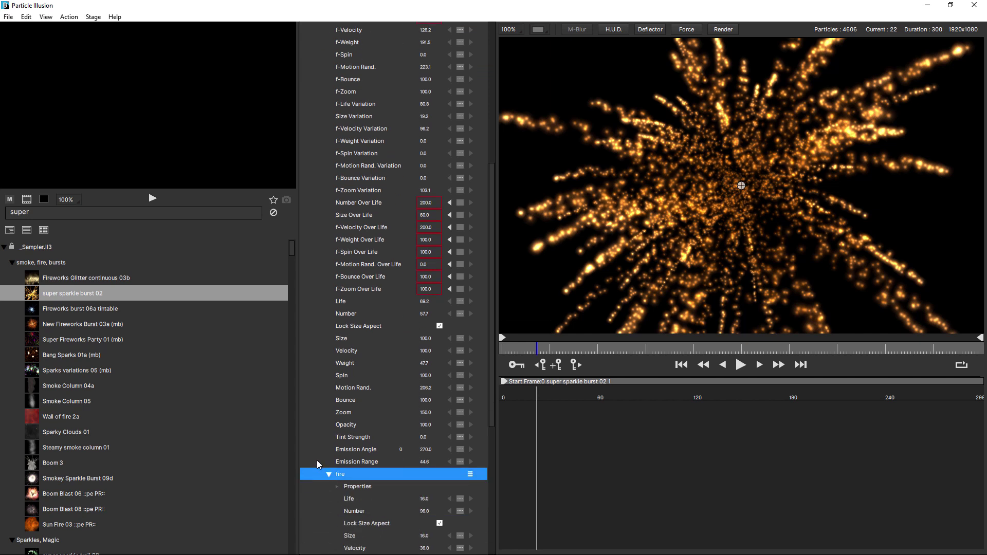
{"action": "scroll", "coordinate": [316, 460], "scroll_direction": "down", "scroll_amount": 4}
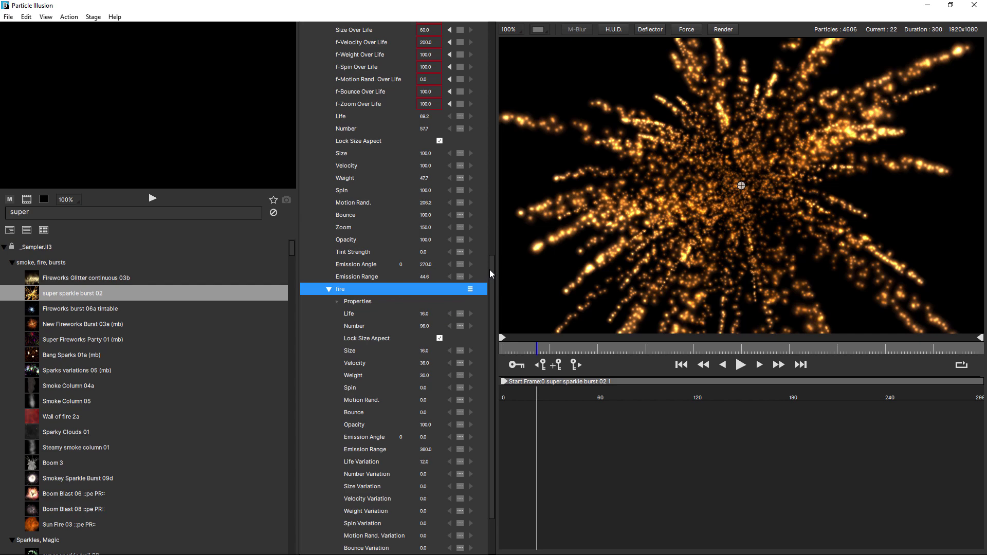
{"action": "left_click_drag", "start_coordinate": [489, 270], "coordinate": [491, 37]}
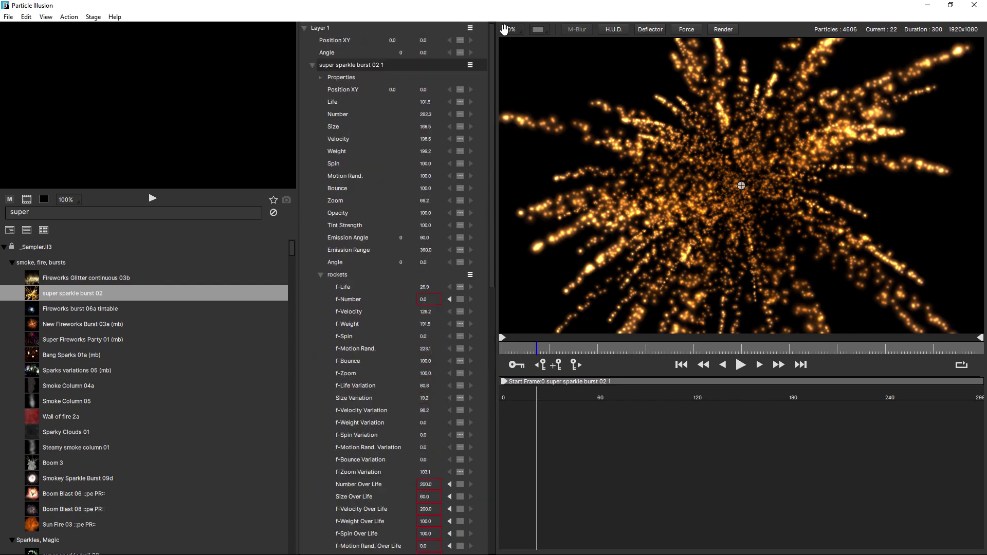
Step: Reselect the super sparkle burst 02 1 emitter, then its rockets and fire particle types
{"action": "left_click", "coordinate": [381, 65]}
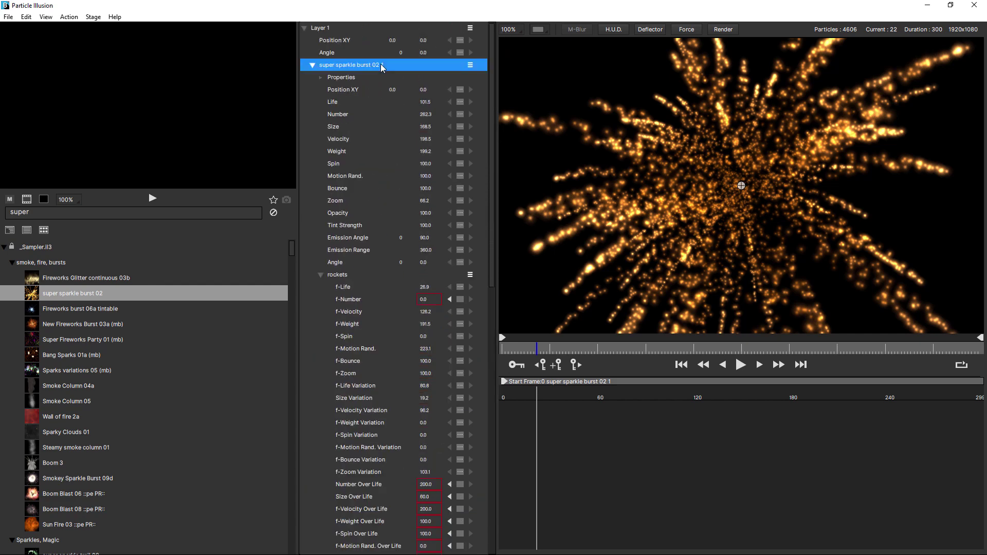
{"action": "left_click", "coordinate": [340, 274]}
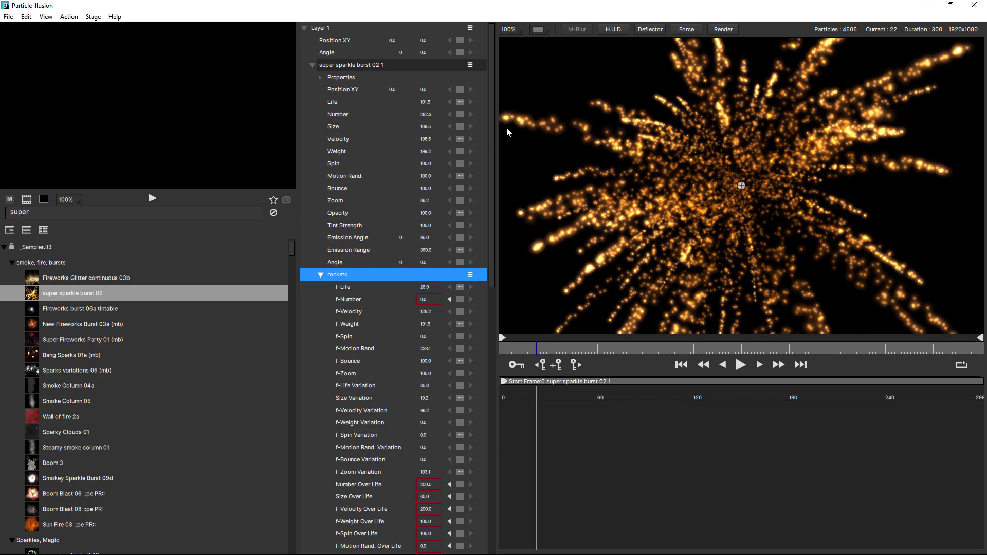
{"action": "left_click_drag", "start_coordinate": [490, 147], "coordinate": [477, 477]}
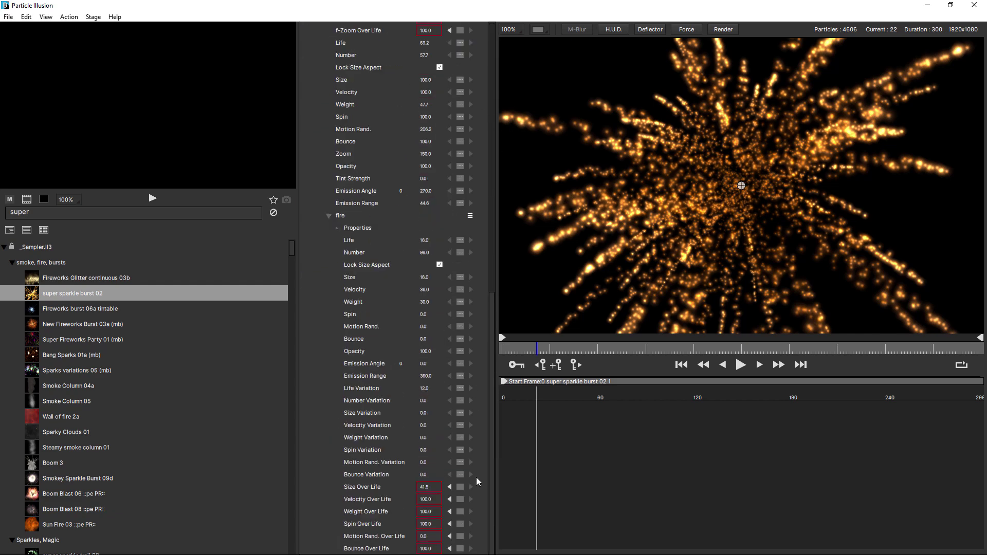
{"action": "left_click", "coordinate": [345, 217]}
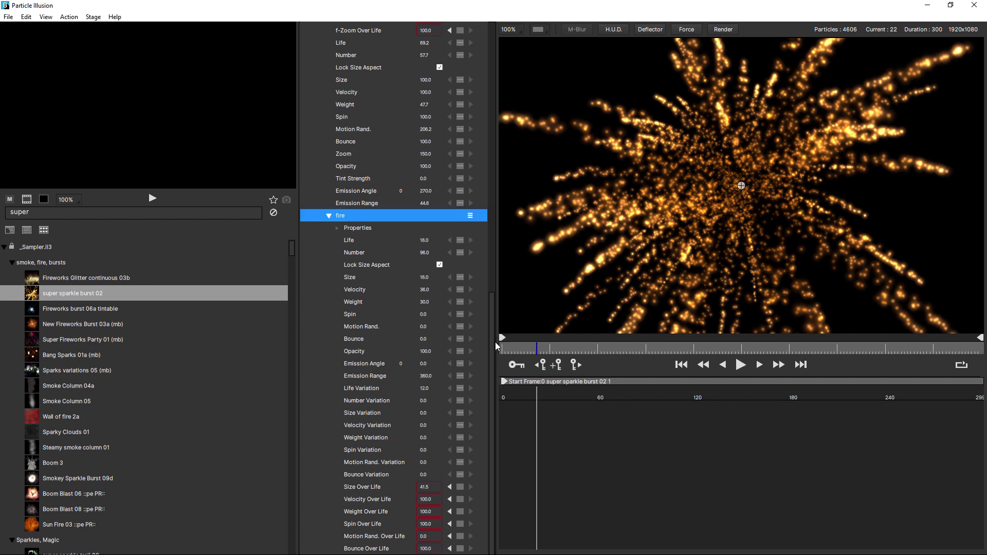
Step: Increase the rockets' f-Weight and raise the fire particles' Weight to 441
{"action": "left_click_drag", "start_coordinate": [496, 346], "coordinate": [497, 262]}
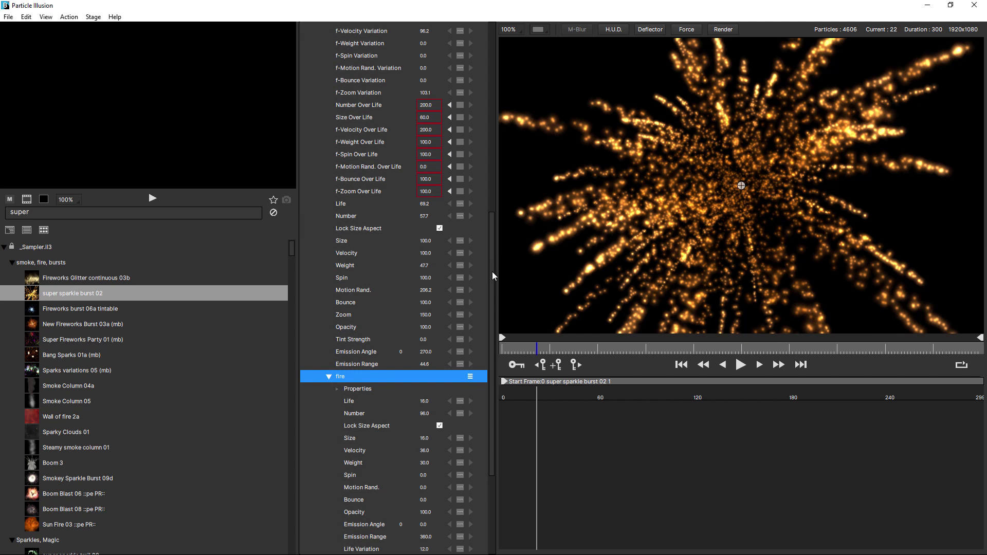
{"action": "left_click_drag", "start_coordinate": [492, 272], "coordinate": [496, 129]}
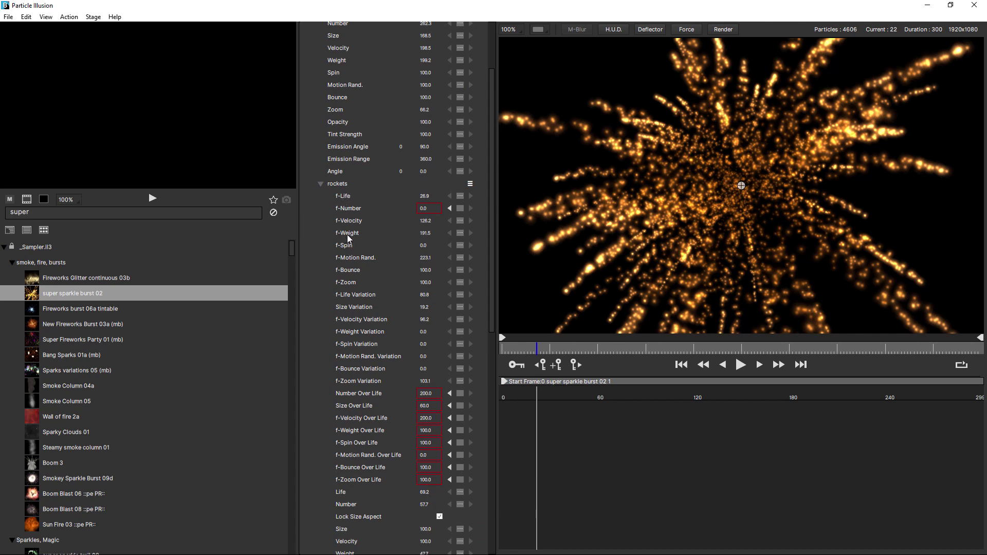
{"action": "mouse_move", "coordinate": [427, 233]}
{"action": "left_mouse_down"}
{"action": "mouse_move", "coordinate": [727, 268]}
{"action": "mouse_move", "coordinate": [485, 275]}
{"action": "mouse_move", "coordinate": [754, 302]}
{"action": "left_mouse_up"}
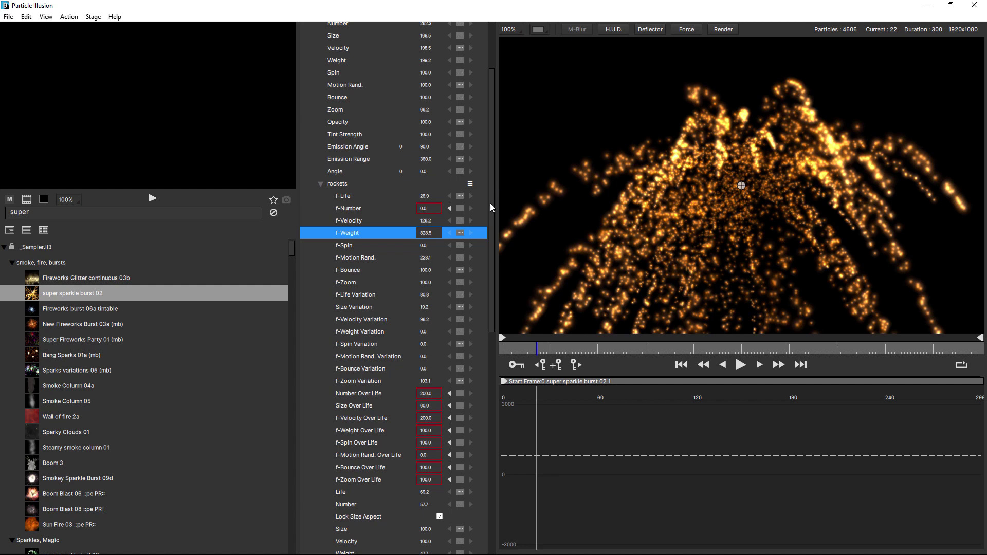
{"action": "left_click_drag", "start_coordinate": [490, 203], "coordinate": [479, 439]}
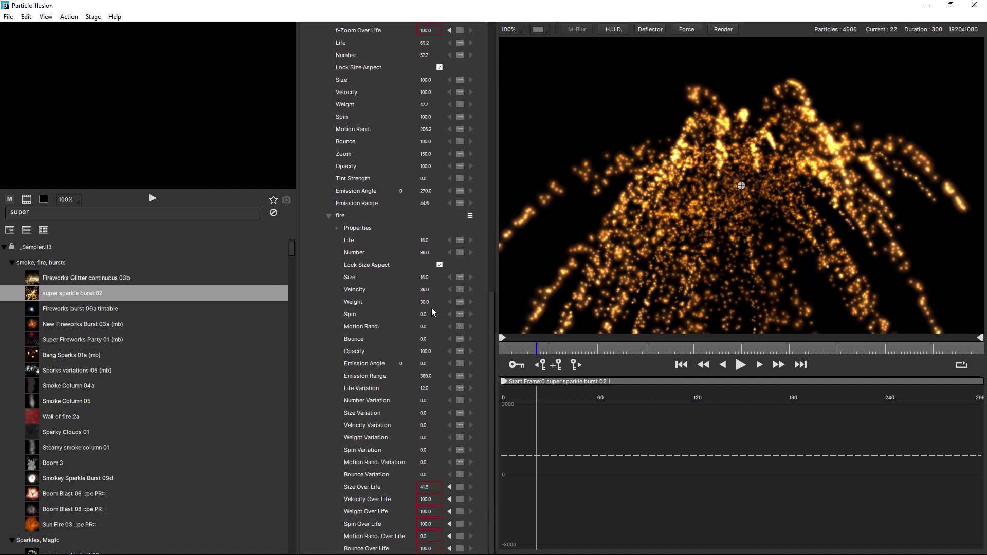
{"action": "left_click_drag", "start_coordinate": [431, 307], "coordinate": [390, 320]}
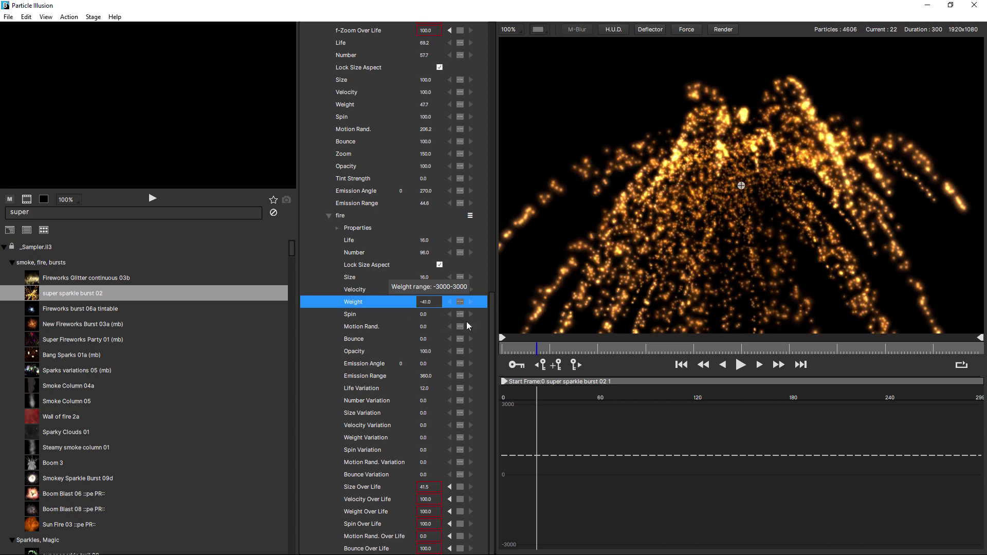
{"action": "left_click_drag", "start_coordinate": [476, 325], "coordinate": [637, 328]}
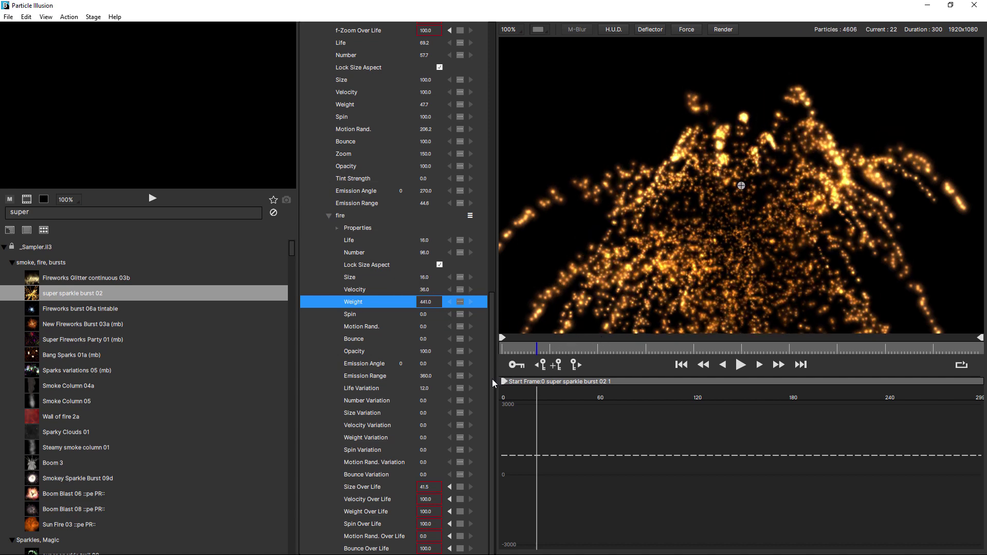
Step: Raise the secondary particles' Velocity to 142
{"action": "left_click_drag", "start_coordinate": [492, 381], "coordinate": [500, 242]}
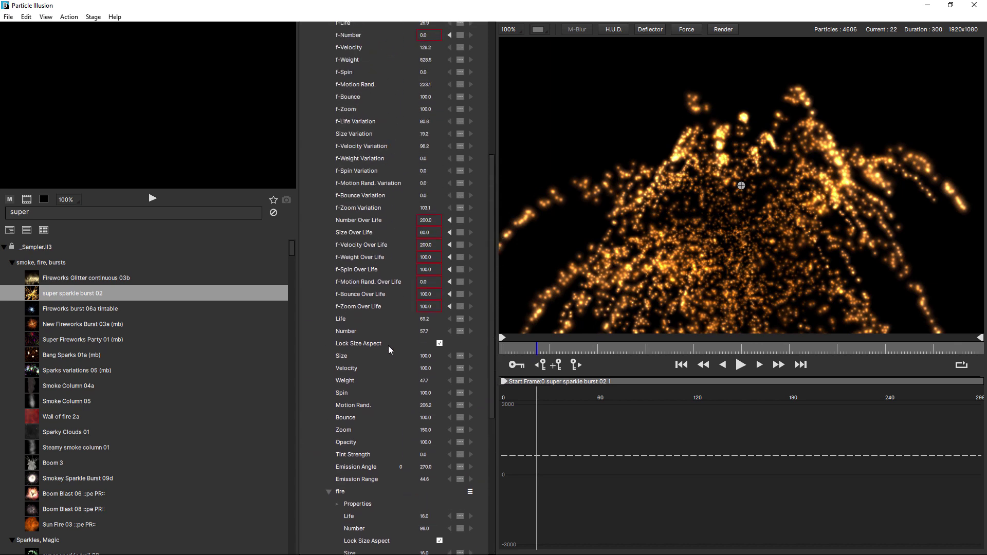
{"action": "left_click_drag", "start_coordinate": [425, 356], "coordinate": [443, 374]}
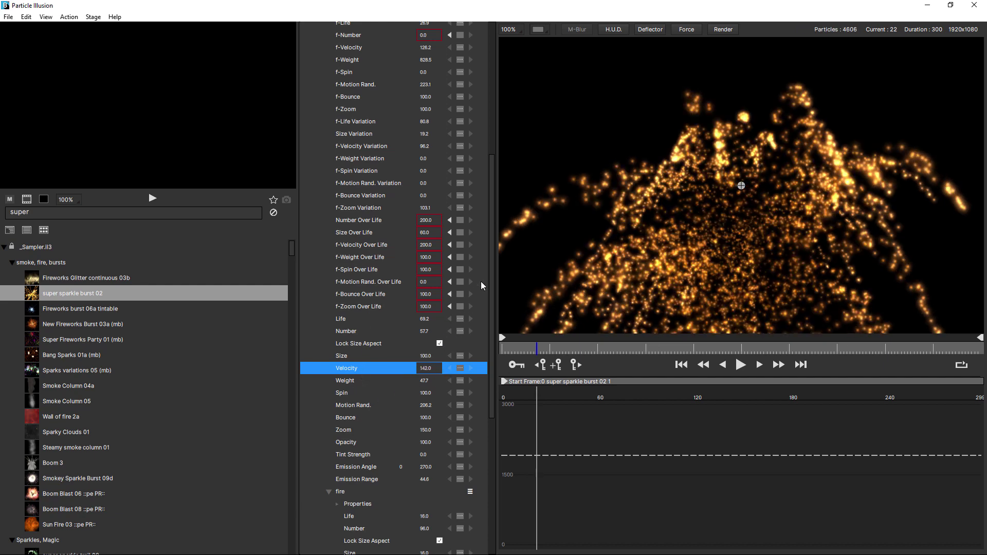
{"action": "left_click_drag", "start_coordinate": [491, 277], "coordinate": [510, 113]}
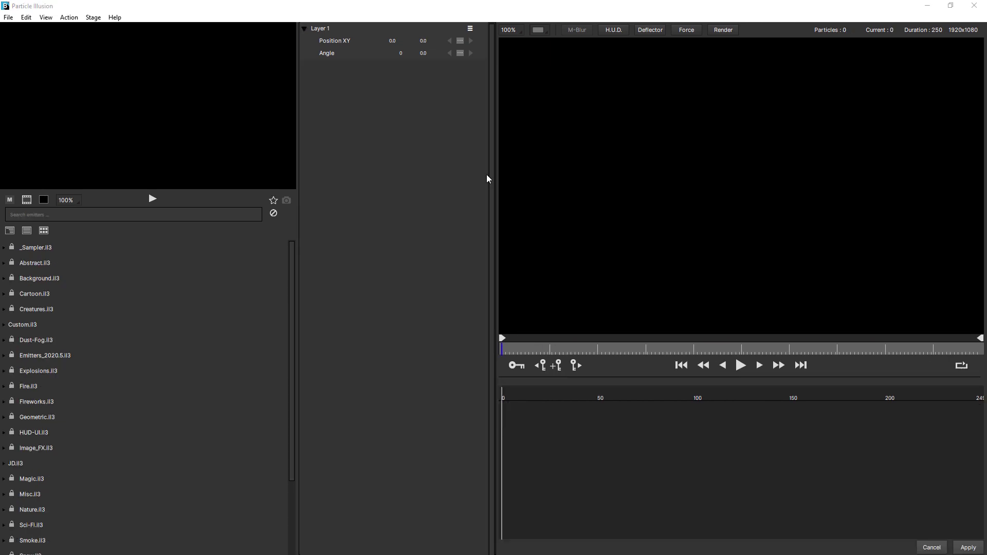
Step: Search the library for 'pixie' and add Pixie Dust 01c to Layer 1
{"action": "left_click", "coordinate": [91, 215]}
{"action": "type", "text": "pixie"}
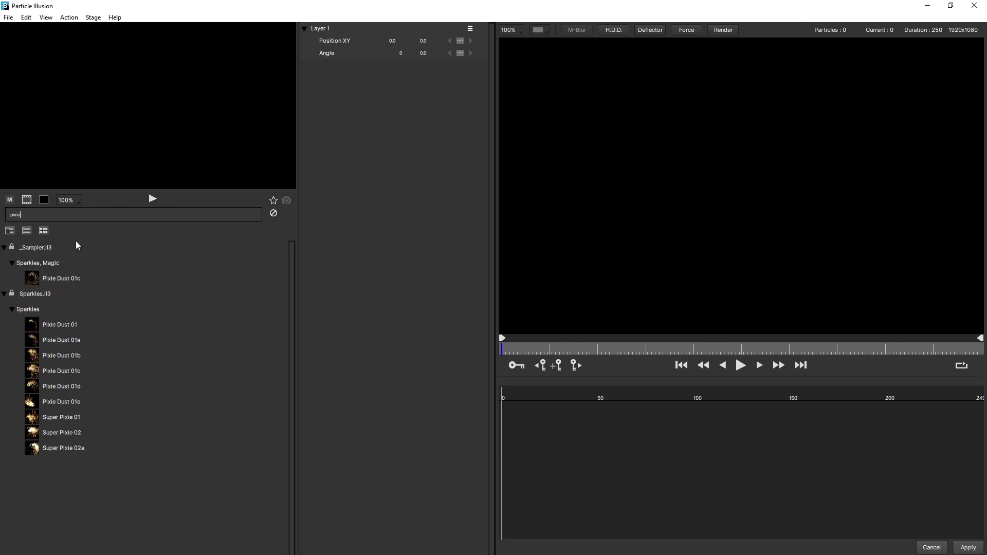
{"action": "left_click", "coordinate": [63, 280]}
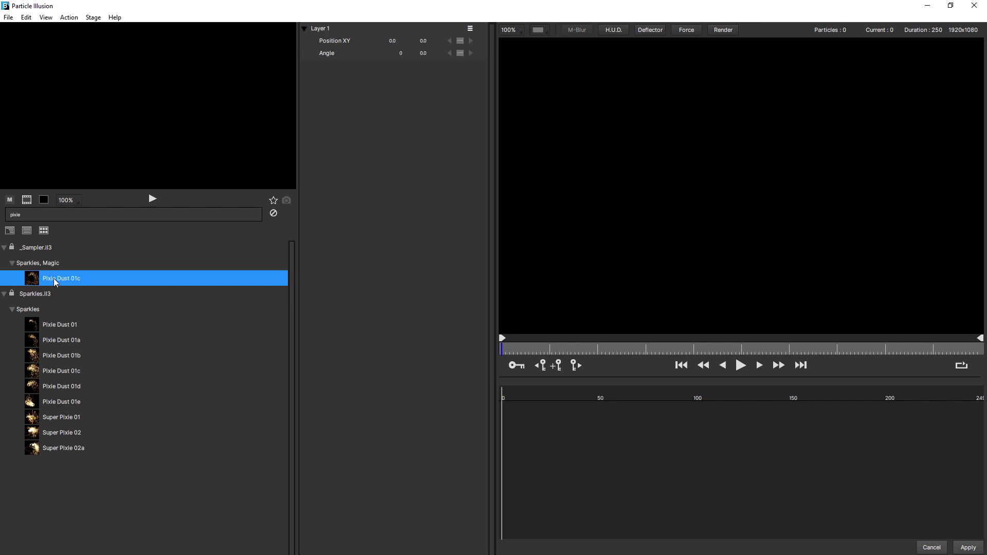
{"action": "double_click", "coordinate": [53, 278]}
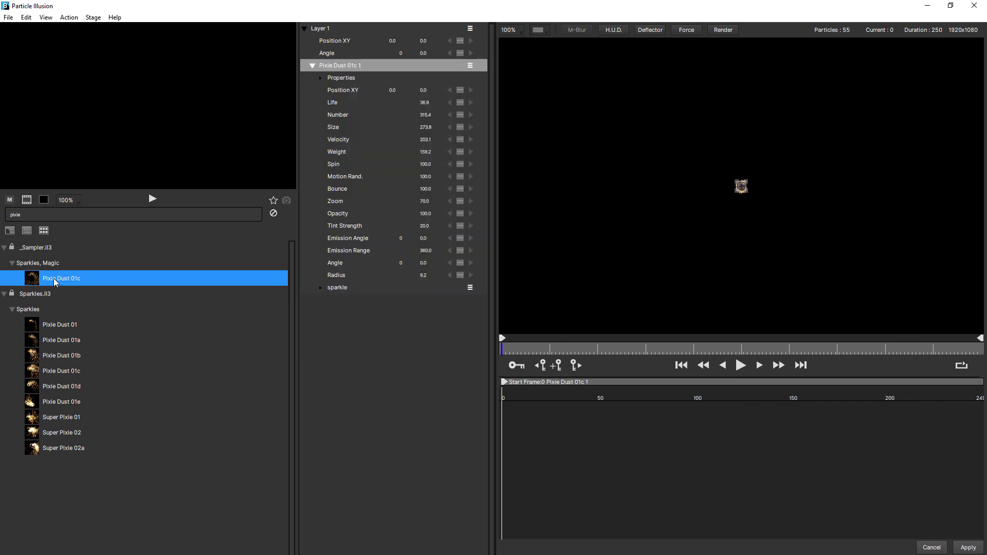
Step: Set the emitter to Point shape, Life, Number and Velocity 100, Weight 250, then preview
{"action": "left_click", "coordinate": [319, 79]}
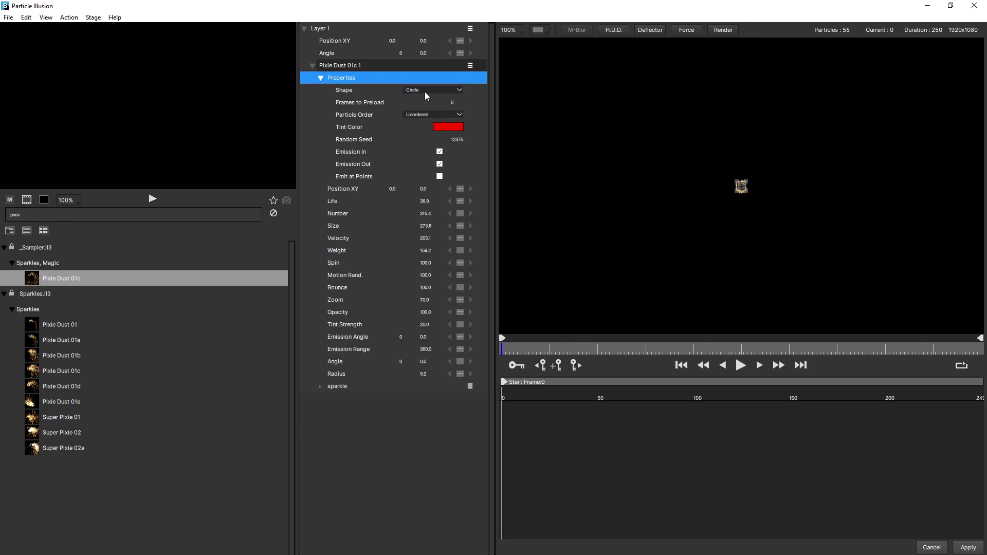
{"action": "left_click", "coordinate": [424, 91]}
{"action": "left_click", "coordinate": [425, 102]}
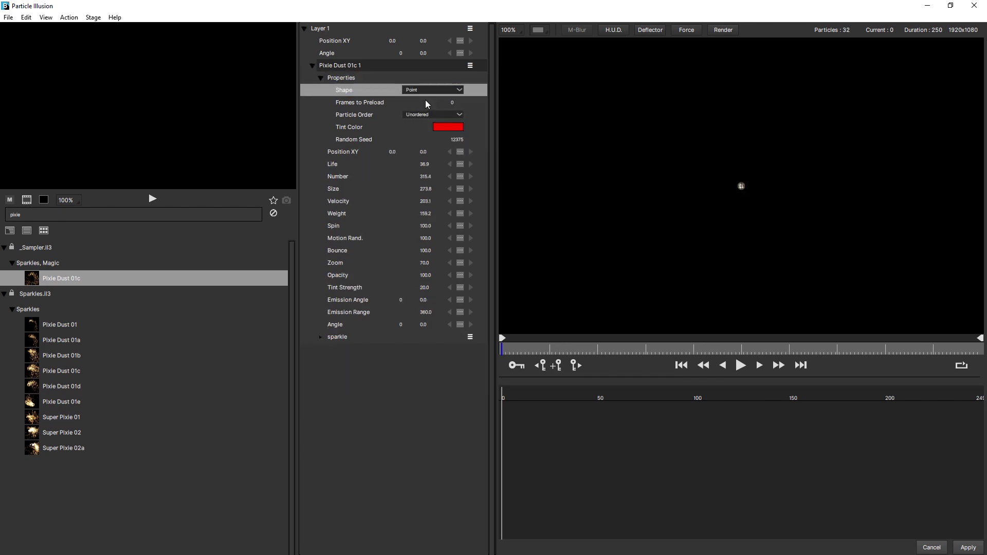
{"action": "left_click", "coordinate": [425, 164]}
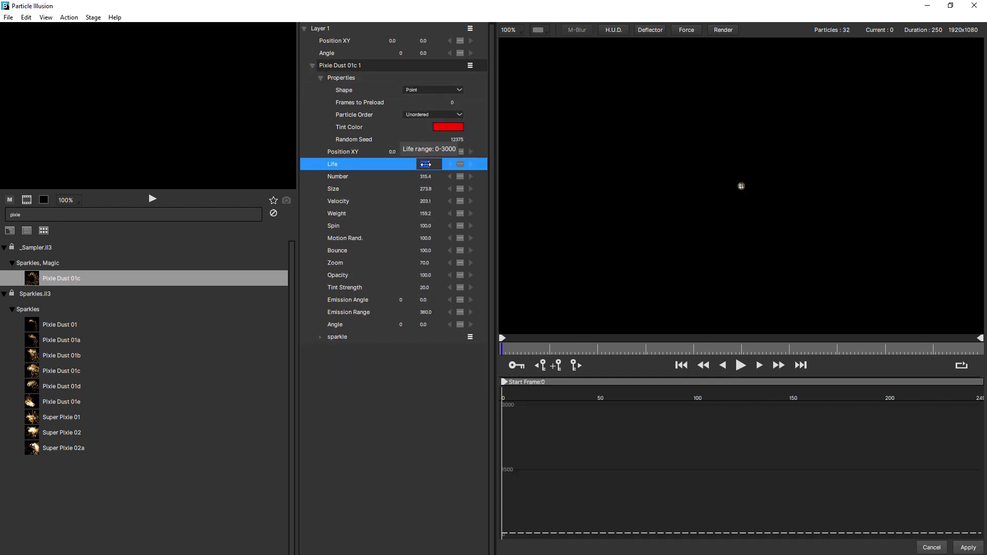
{"action": "left_click_drag", "start_coordinate": [426, 164], "coordinate": [427, 164]}
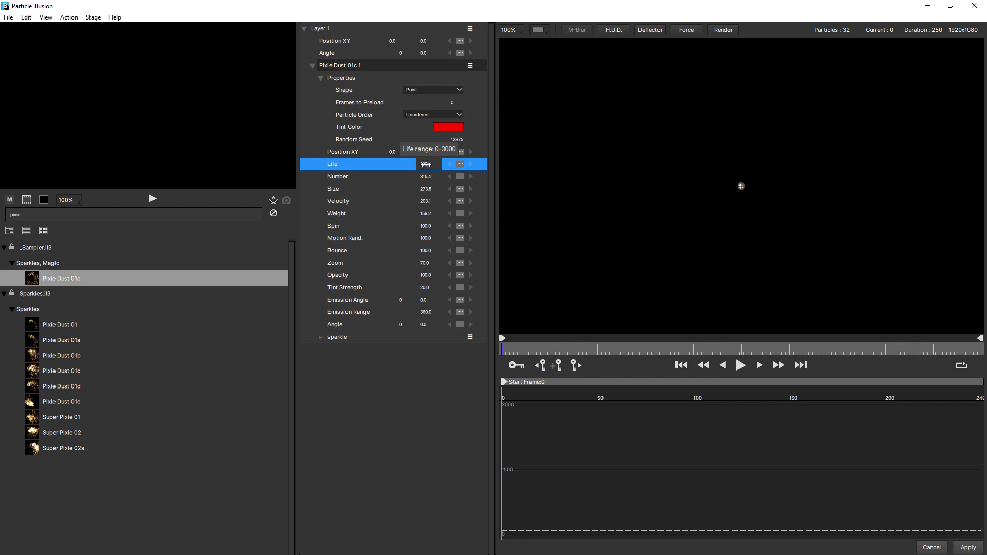
{"action": "left_click", "coordinate": [426, 176]}
{"action": "type", "text": "100"}
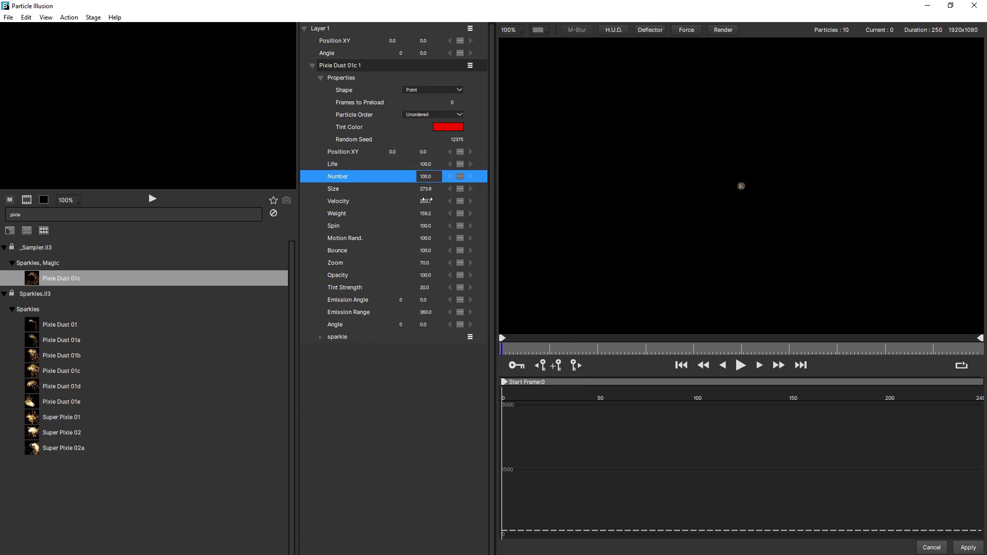
{"action": "left_click", "coordinate": [426, 201]}
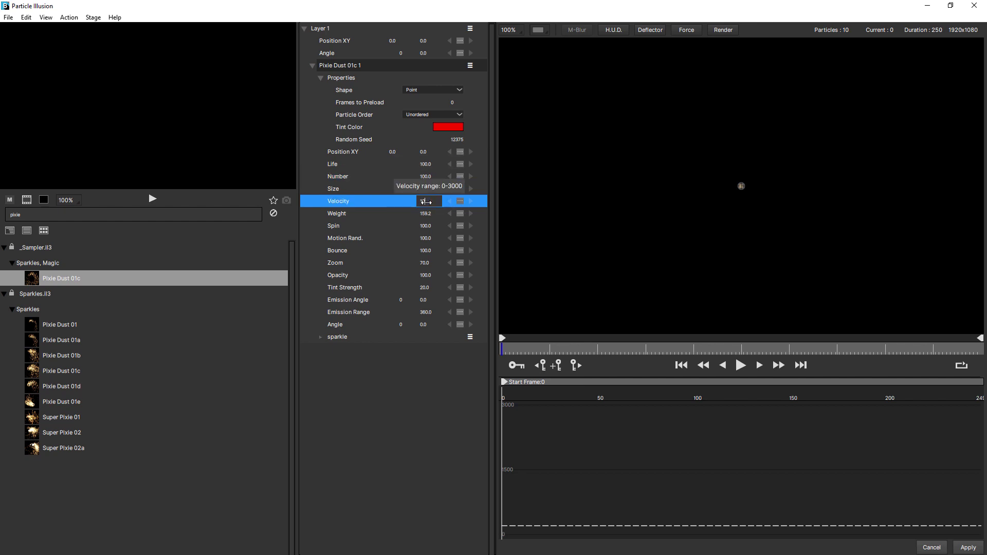
{"action": "left_click", "coordinate": [426, 214]}
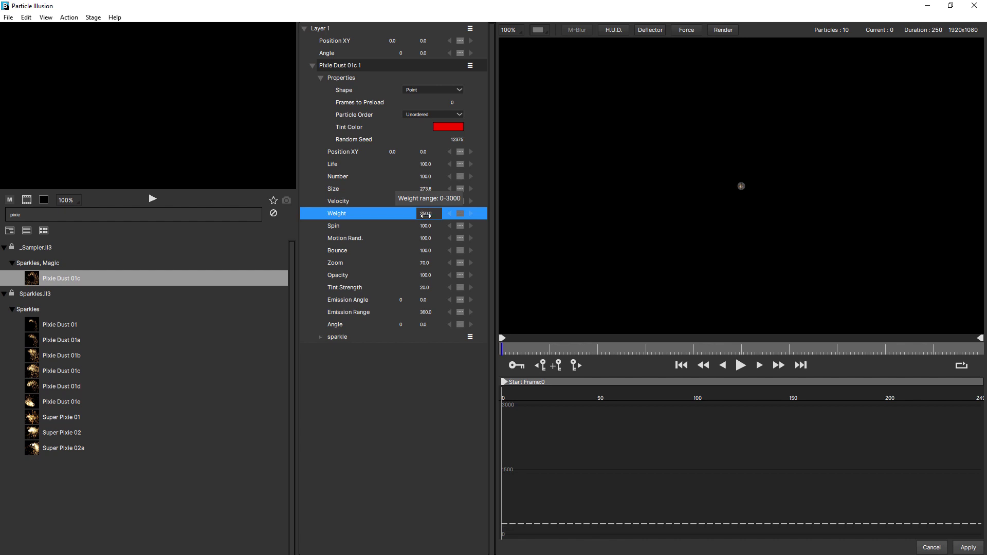
{"action": "left_click", "coordinate": [712, 447]}
{"action": "key", "text": "space"}
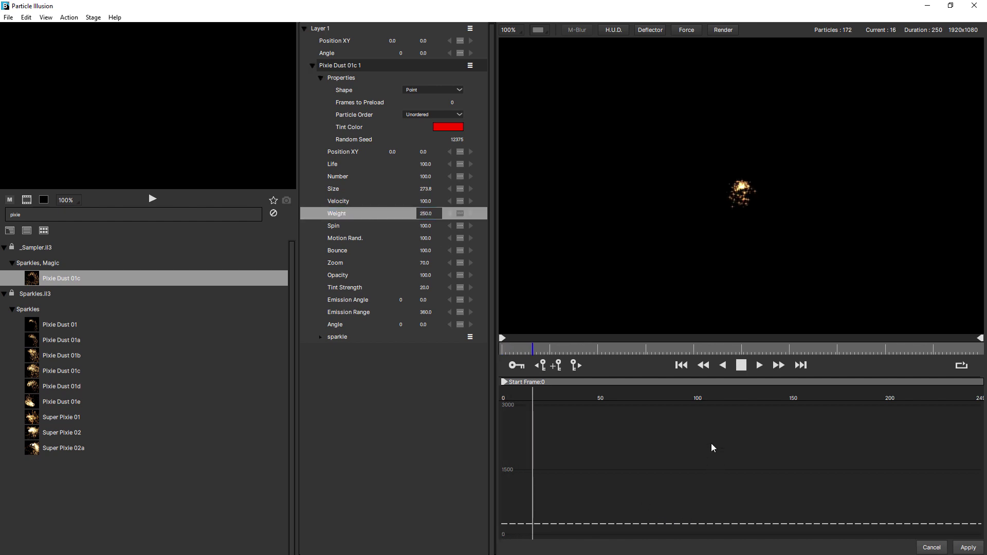
Step: Give the sparkle particle Life 10, Life Variation 15 and Weight Variation 50, previewing the result
{"action": "key", "text": "space"}
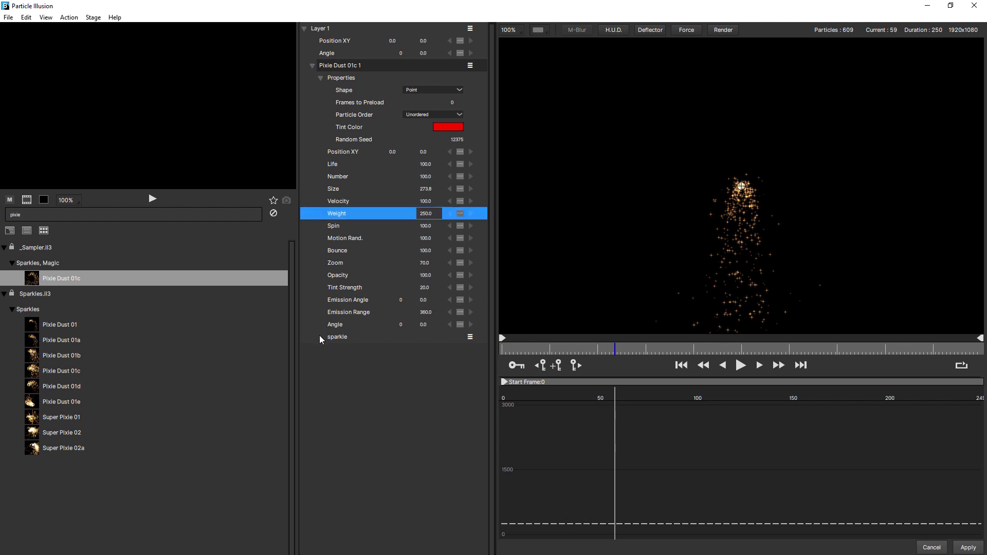
{"action": "left_click", "coordinate": [320, 337]}
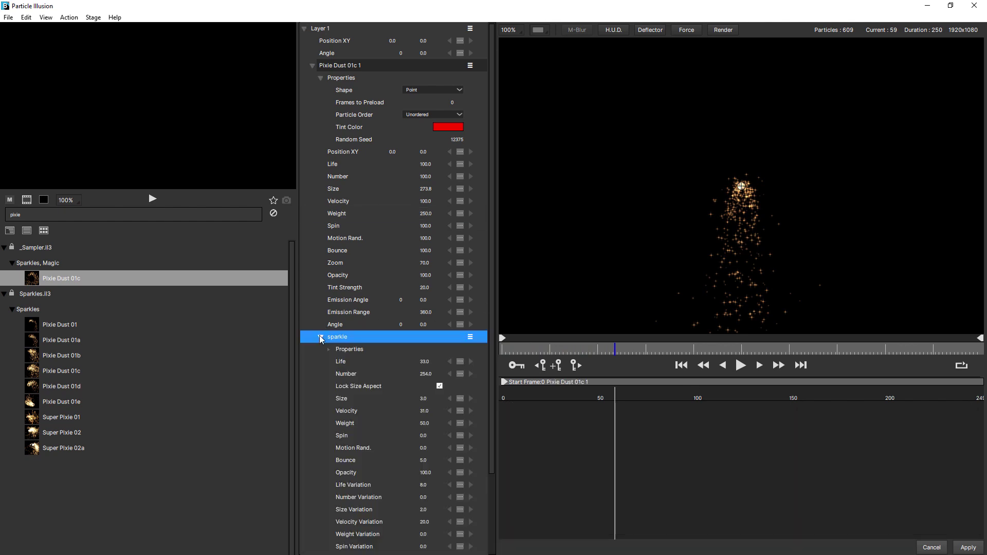
{"action": "left_click", "coordinate": [428, 362]}
{"action": "type", "text": "10"}
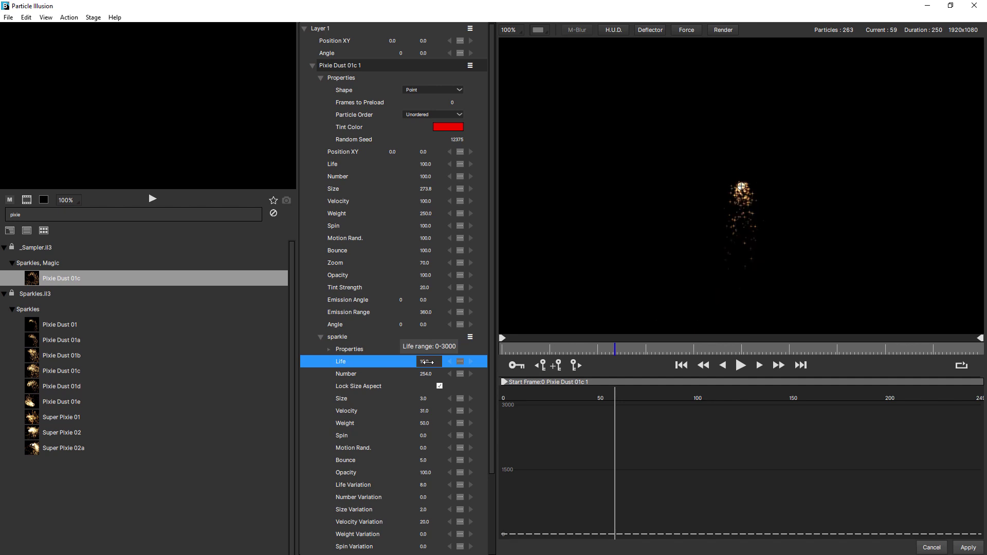
{"action": "left_click", "coordinate": [424, 485]}
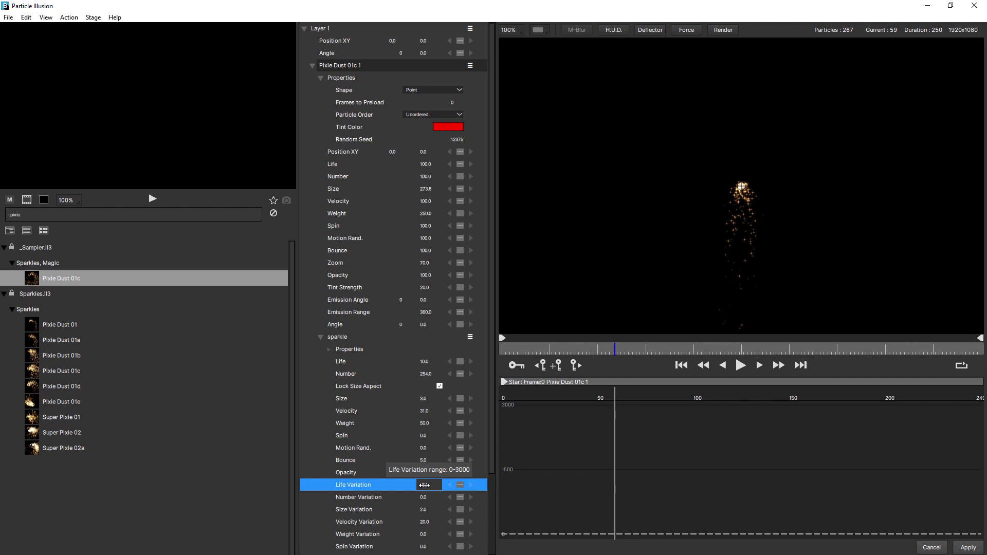
{"action": "type", "text": "15"}
{"action": "left_click", "coordinate": [426, 534]}
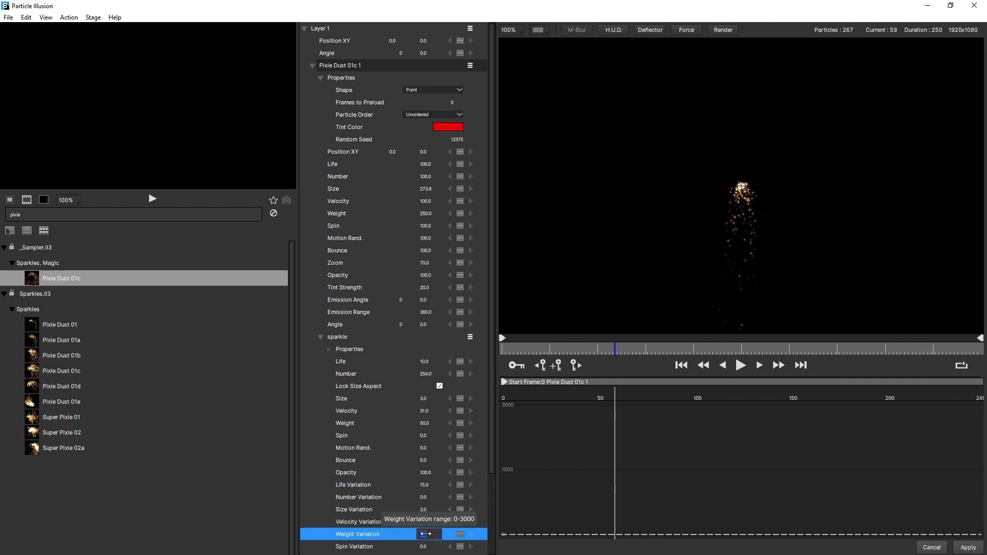
{"action": "type", "text": "50"}
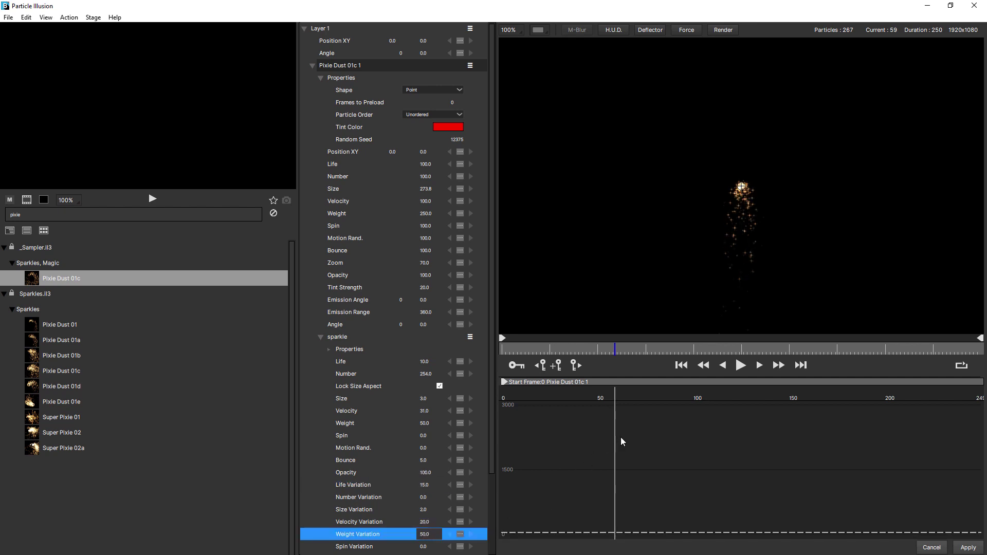
{"action": "left_click", "coordinate": [621, 438]}
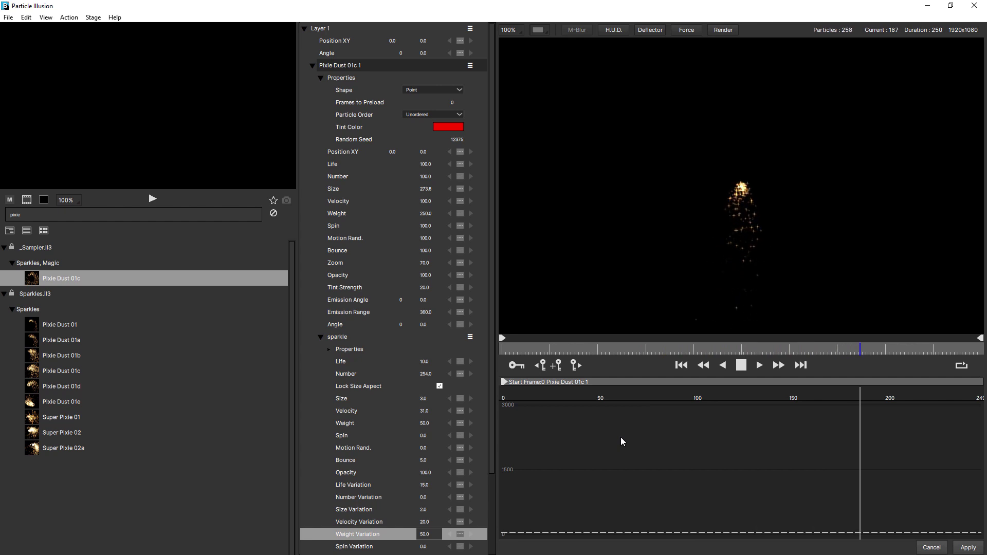
{"action": "key", "text": "space"}
Step: Convert Pixie Dust 01c 1 into a super emitter and preview its star burst from frame one
{"action": "left_click", "coordinate": [471, 66]}
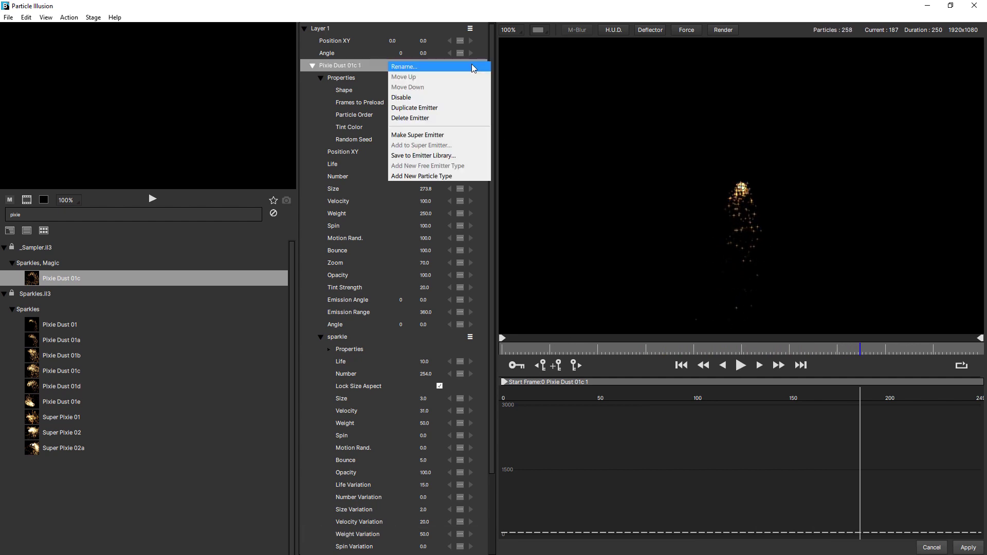
{"action": "left_click", "coordinate": [456, 135]}
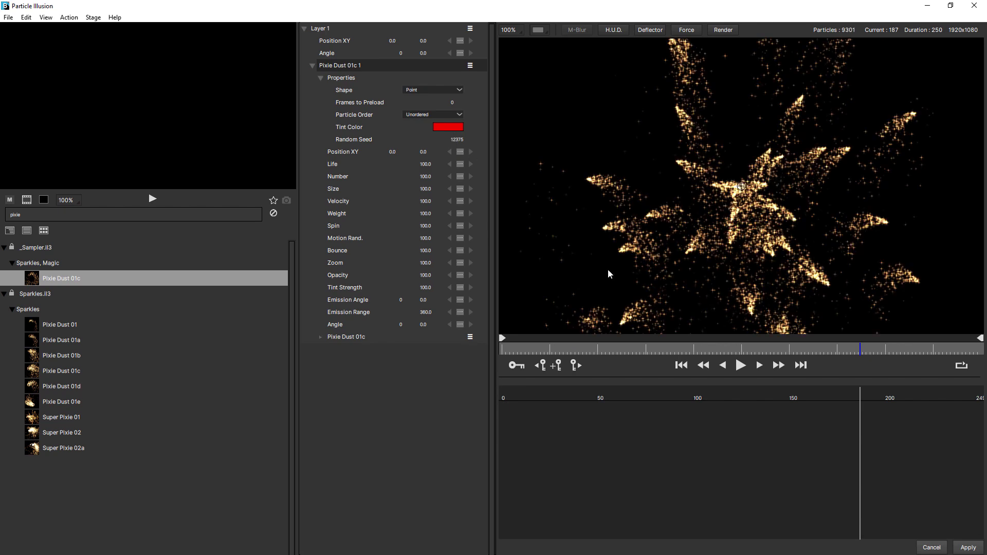
{"action": "left_click", "coordinate": [682, 366]}
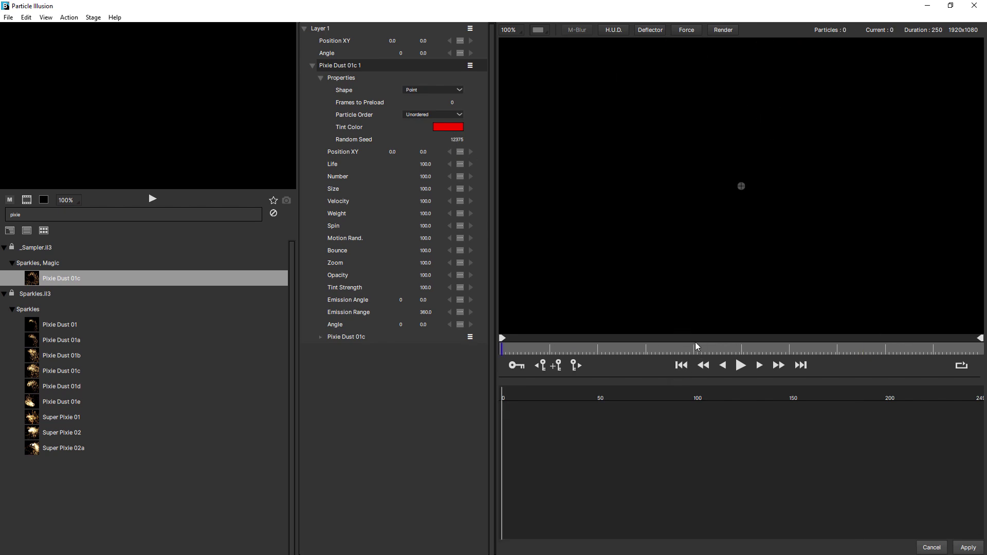
{"action": "key", "text": "space"}
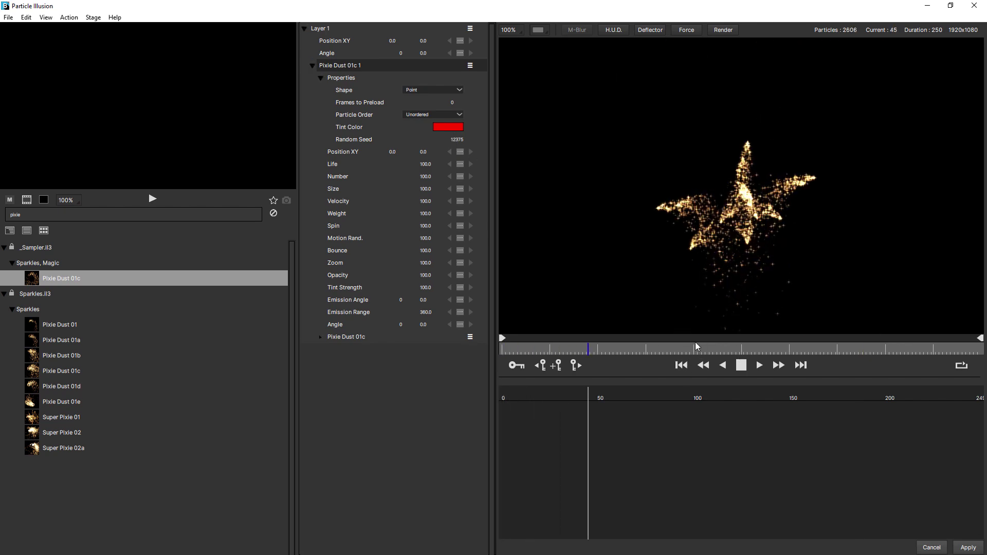
{"action": "key", "text": "space"}
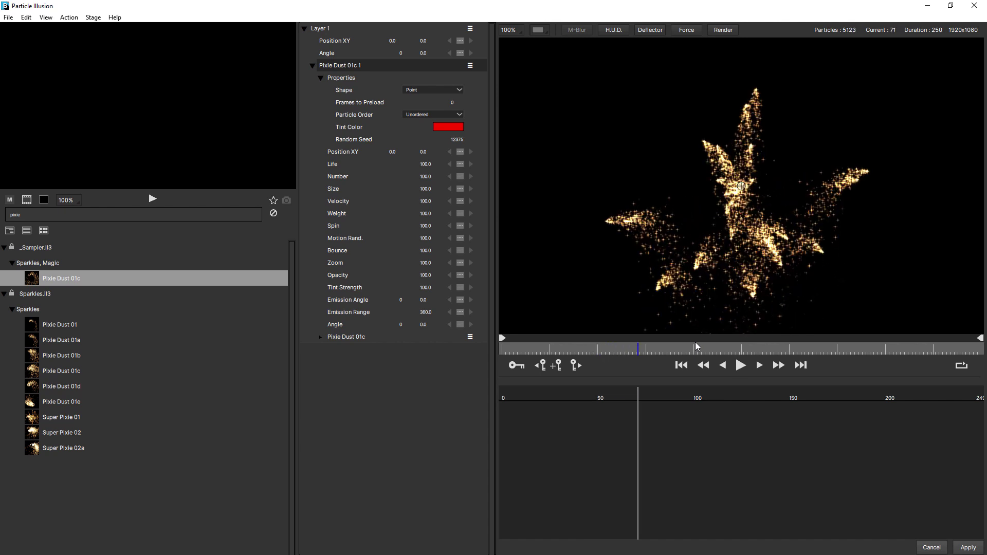
Step: Set the Pixie Dust 01c sub-emitter's f-Life to 20 and f-Velocity to 200, then preview
{"action": "left_click", "coordinate": [321, 337]}
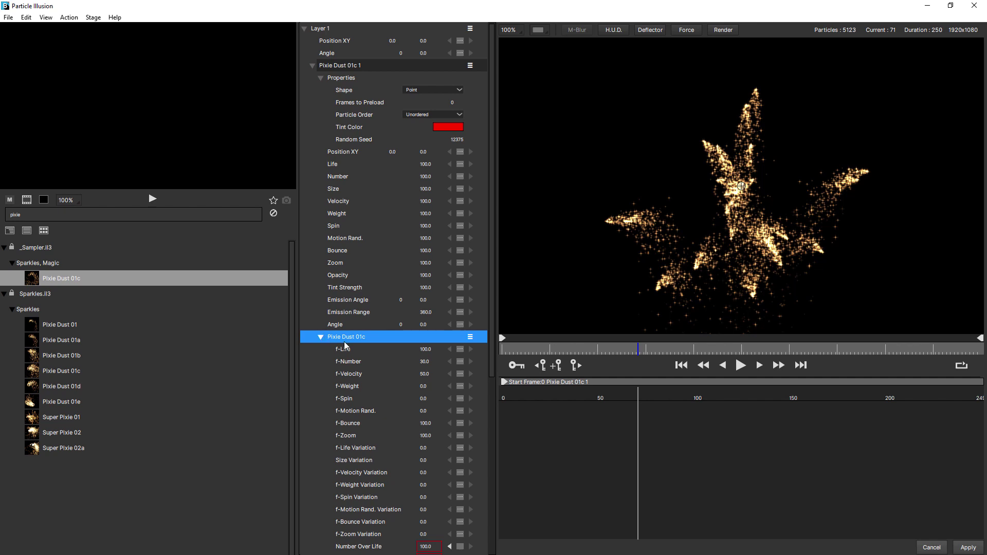
{"action": "left_click", "coordinate": [423, 349]}
{"action": "type", "text": "20"}
{"action": "key", "text": "Return"}
{"action": "left_click", "coordinate": [425, 362]}
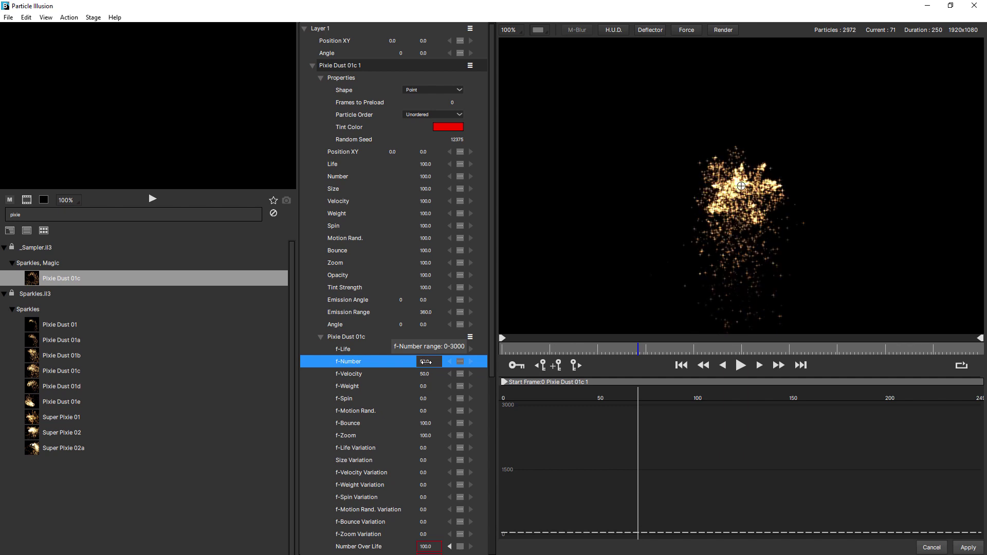
{"action": "left_click", "coordinate": [425, 374]}
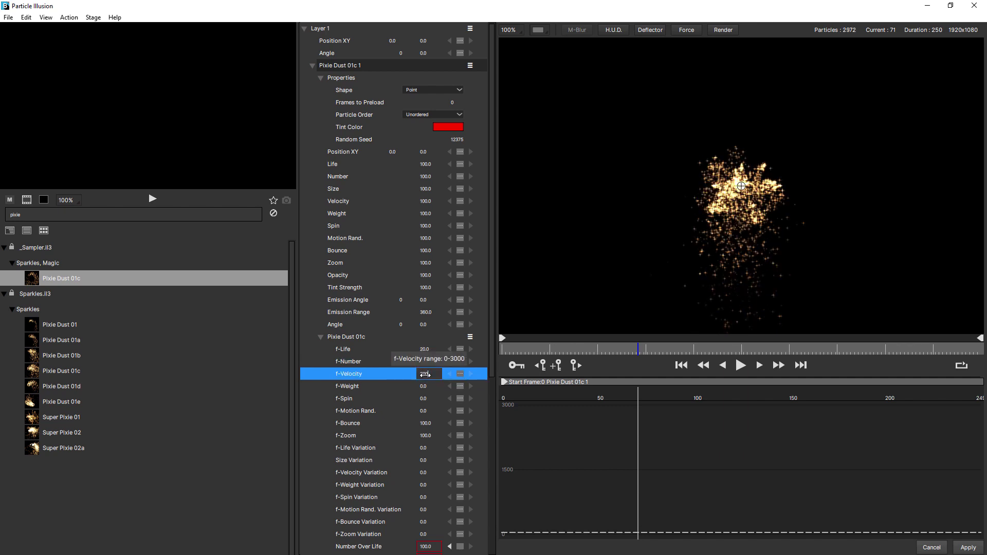
{"action": "type", "text": "200"}
{"action": "key", "text": "Return"}
{"action": "left_click", "coordinate": [643, 436]}
{"action": "key", "text": "space"}
{"action": "key", "text": "space"}
{"action": "key", "text": "space"}
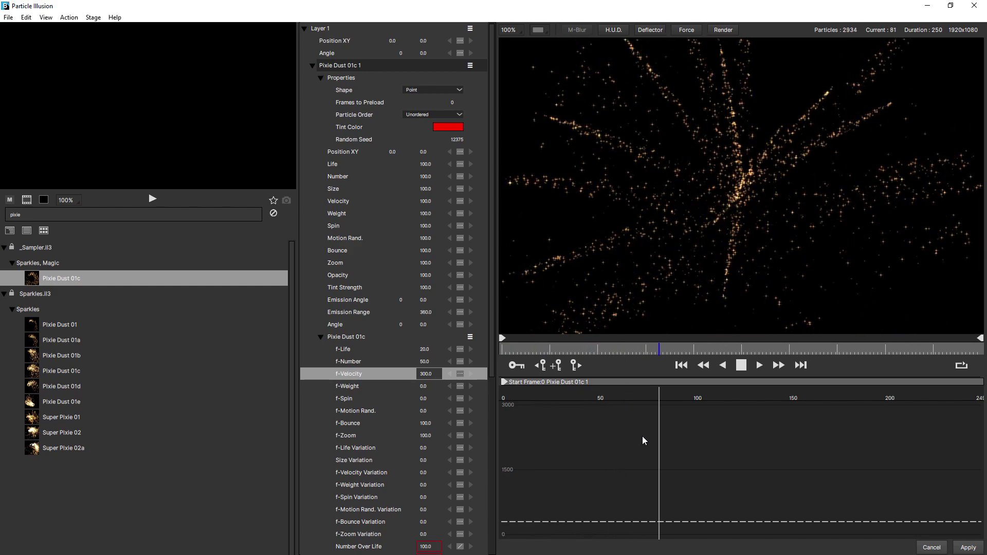
{"action": "key", "text": "space"}
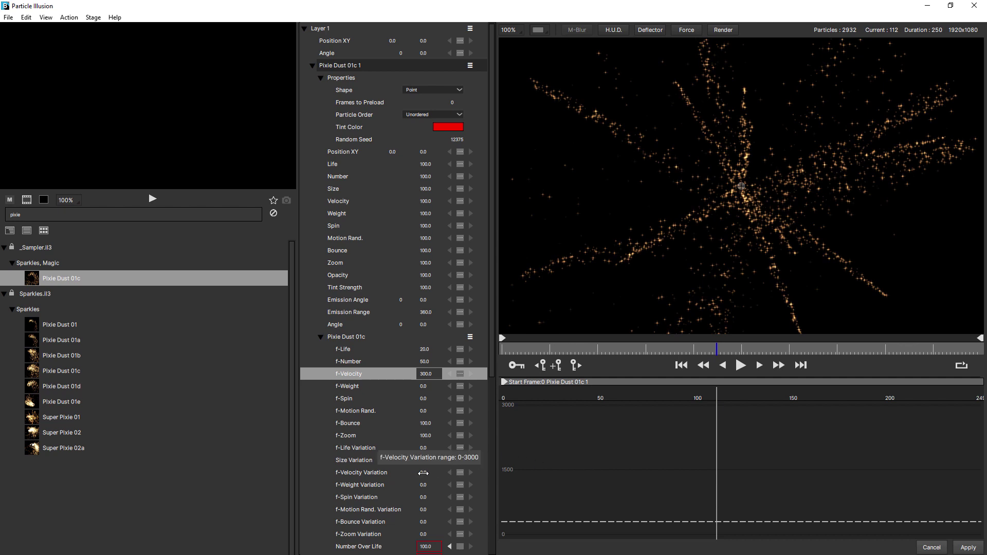
Step: Raise f-Velocity Variation to 98 and preview the wider burst
{"action": "left_click_drag", "start_coordinate": [423, 473], "coordinate": [475, 472]}
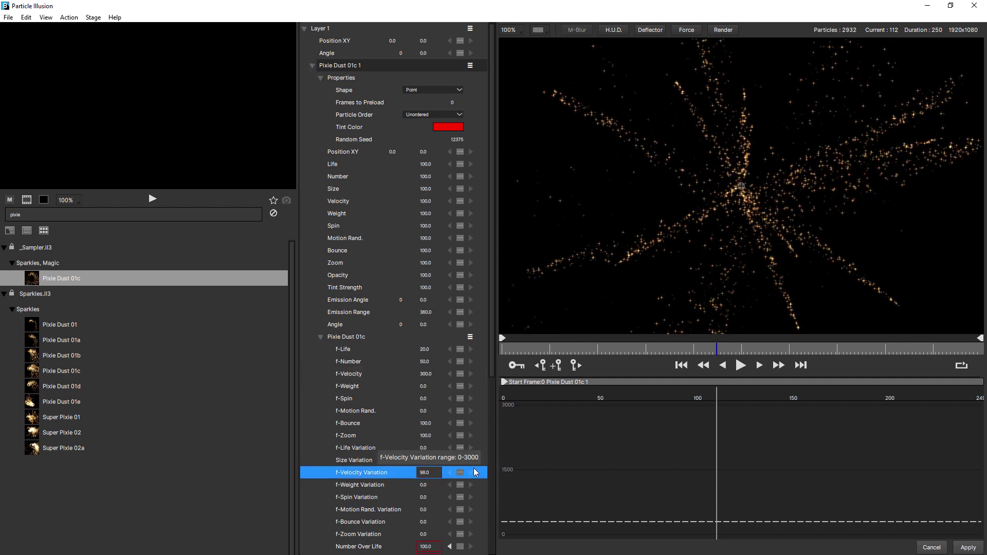
{"action": "left_click", "coordinate": [741, 366]}
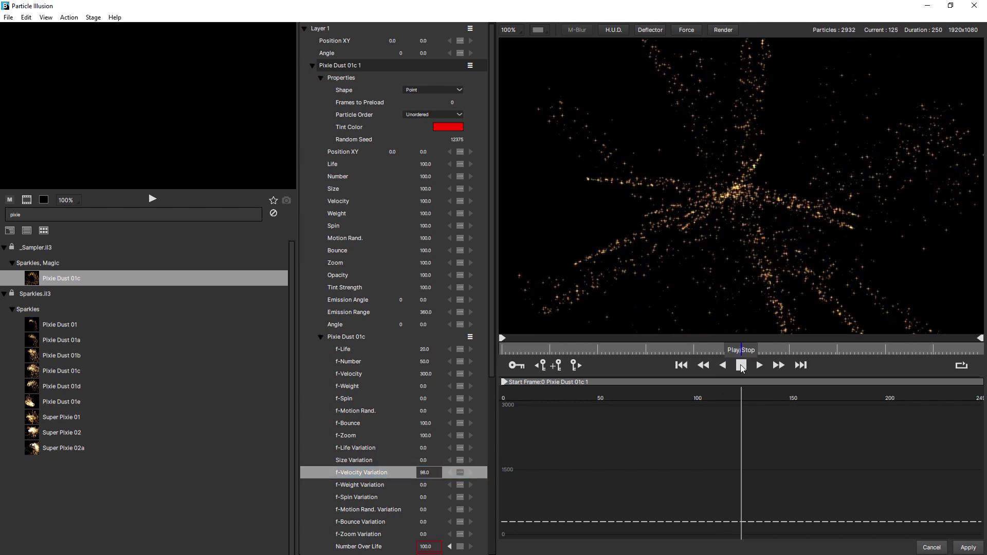
{"action": "left_click", "coordinate": [741, 365]}
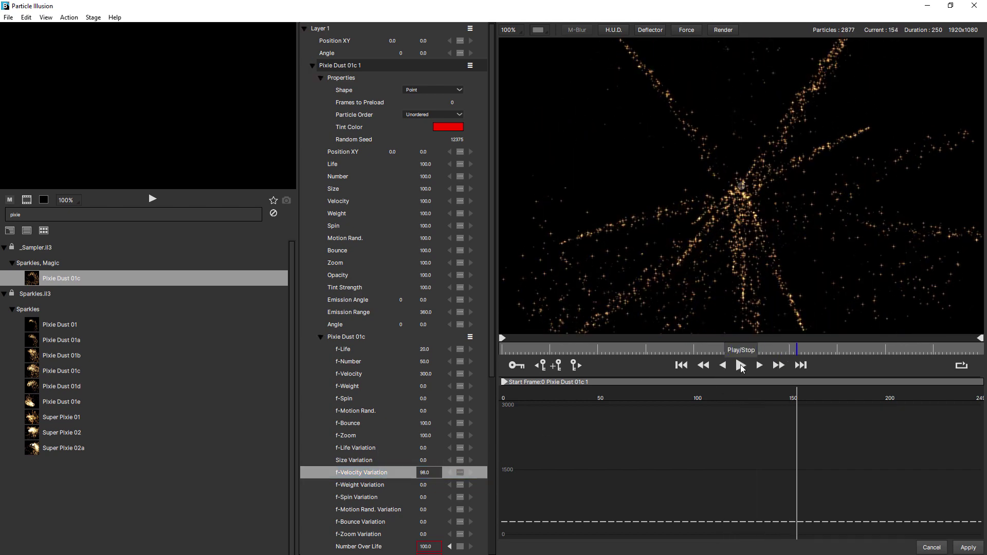
Step: Make f-Velocity Over Life a linear ramp from 200 down to near 0, then replay from the start
{"action": "left_click_drag", "start_coordinate": [491, 285], "coordinate": [497, 469]}
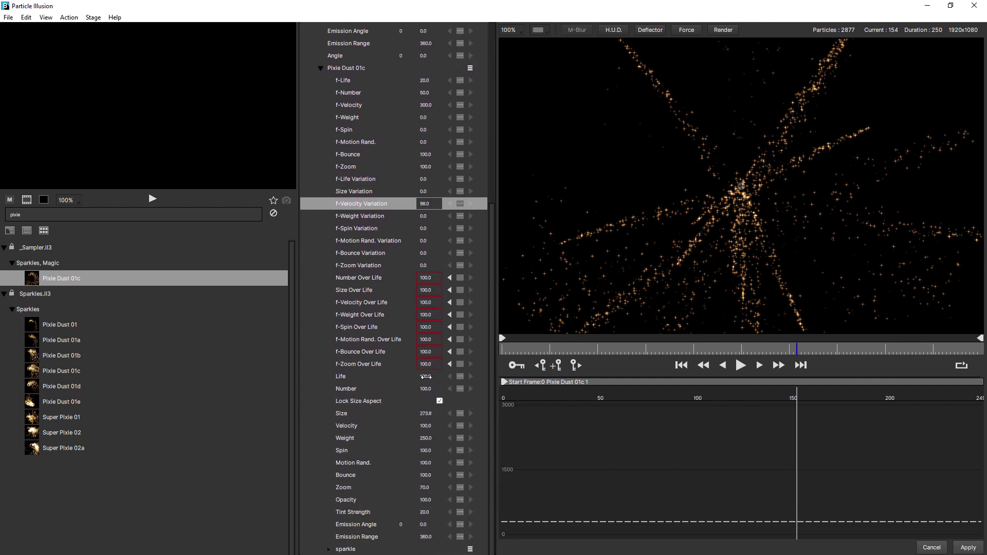
{"action": "left_click", "coordinate": [363, 302]}
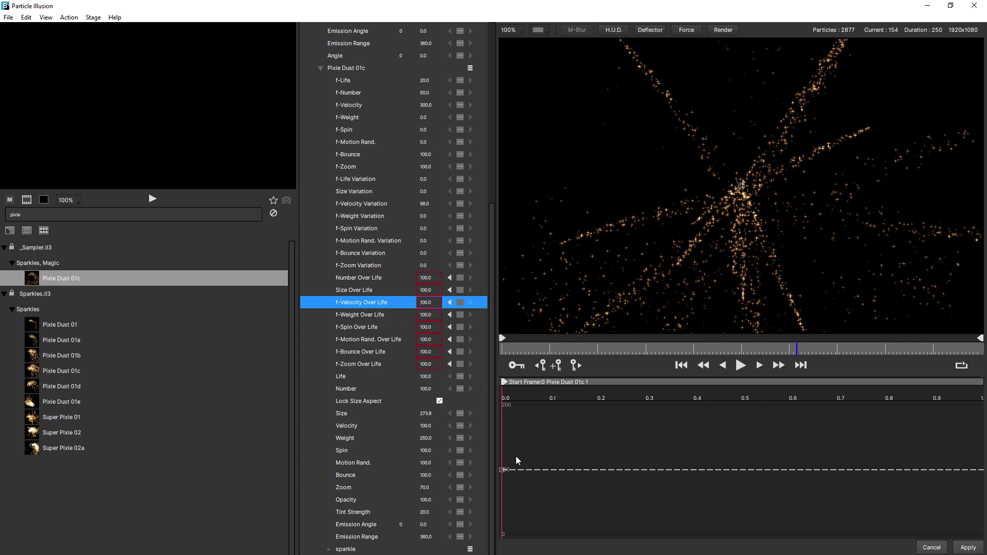
{"action": "left_click_drag", "start_coordinate": [505, 470], "coordinate": [500, 406]}
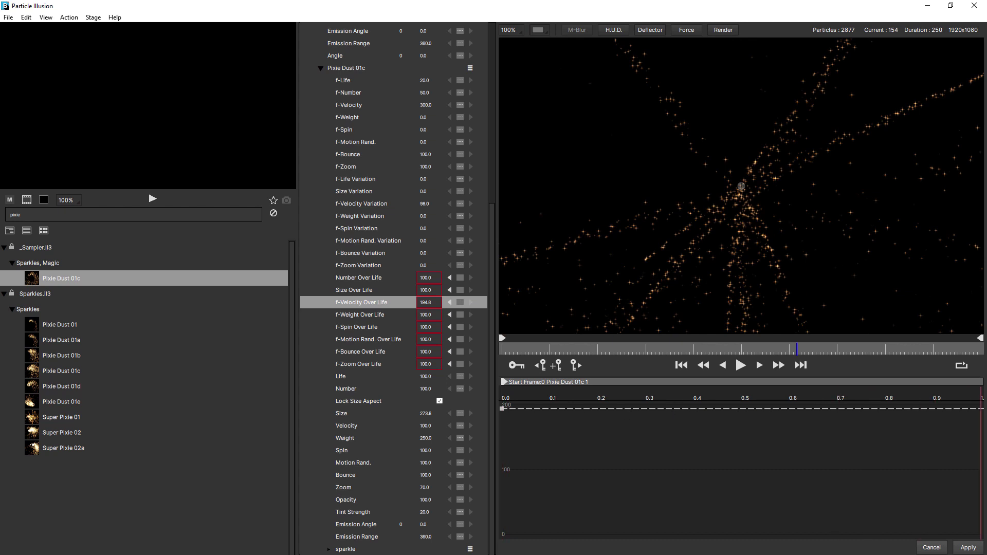
{"action": "left_click", "coordinate": [460, 303]}
{"action": "left_click", "coordinate": [463, 317]}
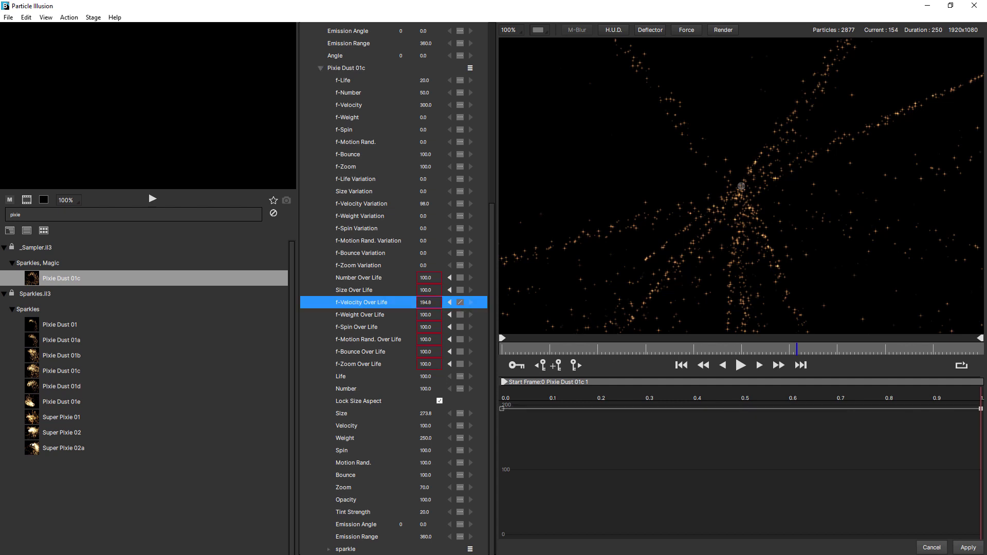
{"action": "left_click_drag", "start_coordinate": [982, 408], "coordinate": [979, 533]}
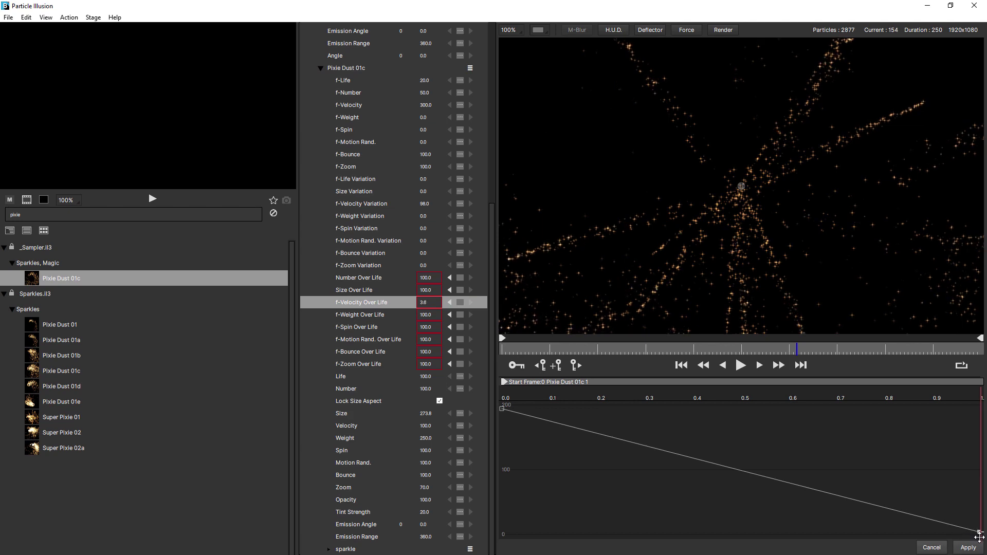
{"action": "left_click", "coordinate": [681, 365]}
{"action": "key", "text": "space"}
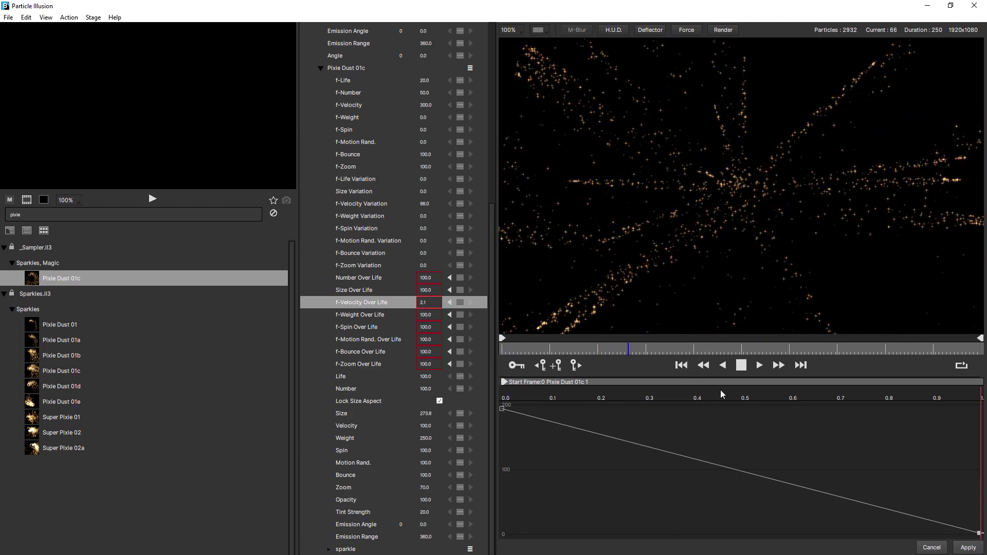
Step: Set f-Weight to 500 and preview the heavier sparkles
{"action": "key", "text": "space"}
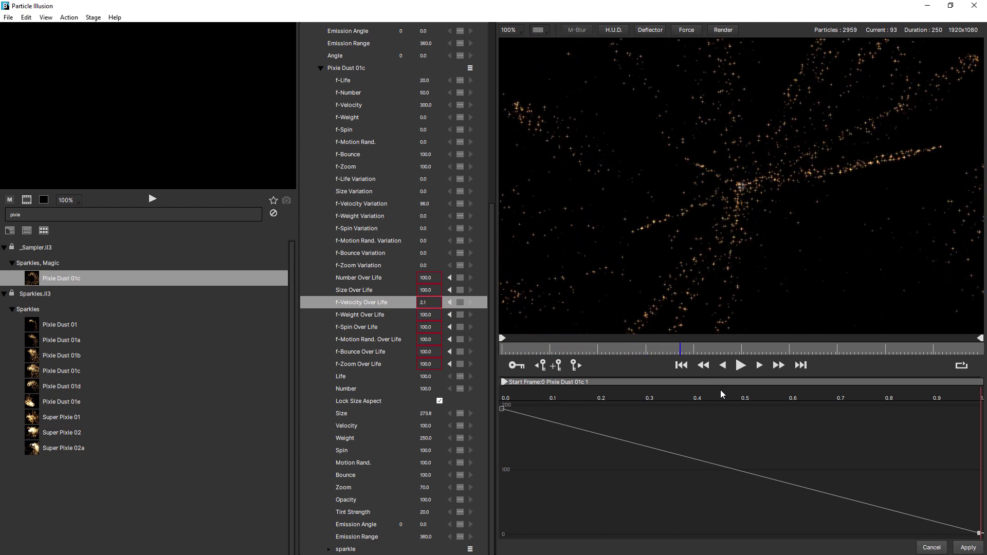
{"action": "left_click", "coordinate": [425, 117]}
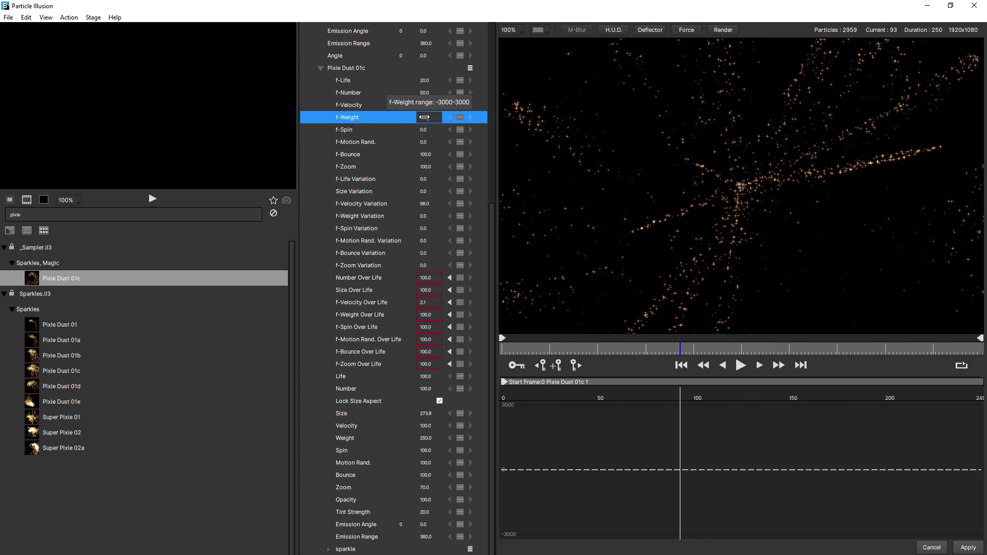
{"action": "type", "text": "500"}
{"action": "key", "text": "Return"}
{"action": "left_click", "coordinate": [605, 442]}
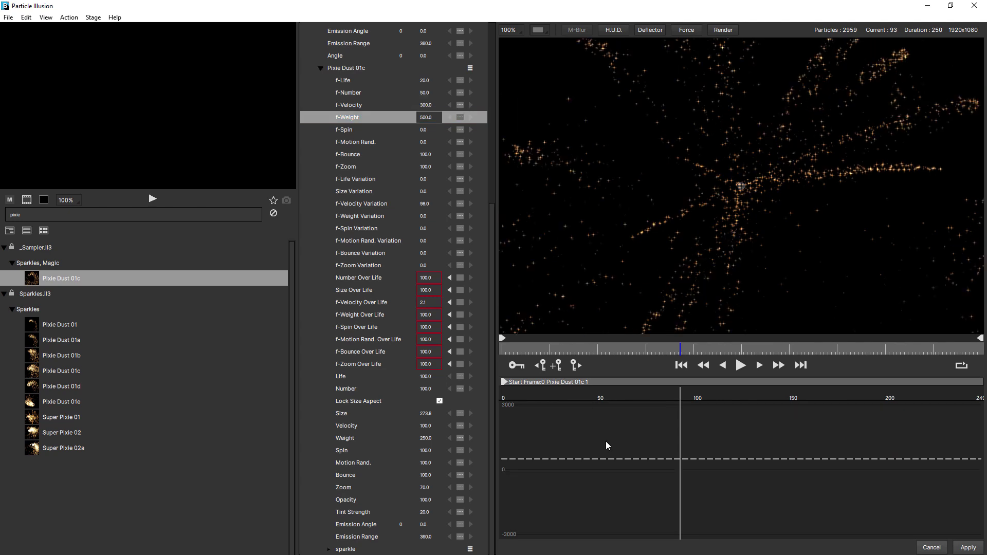
{"action": "key", "text": "space"}
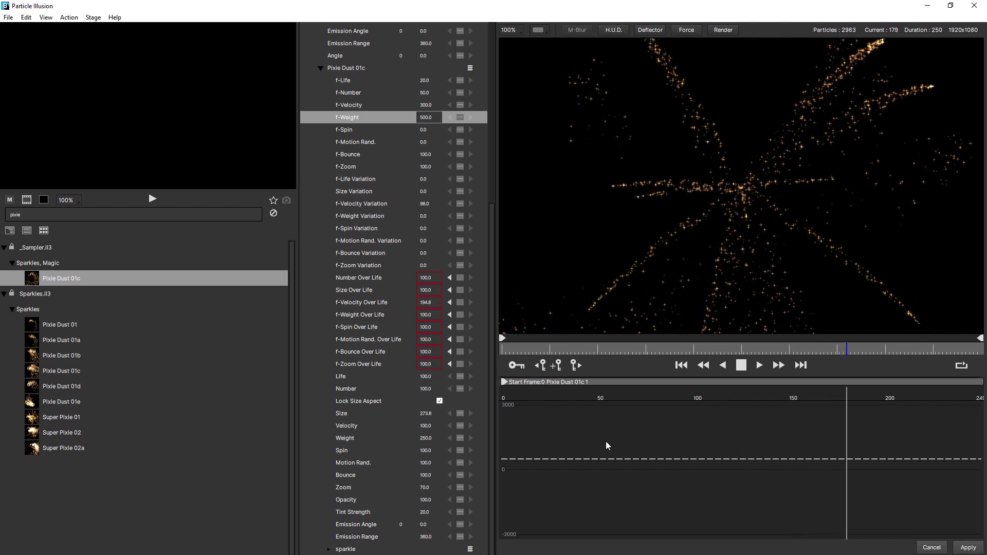
{"action": "key", "text": "space"}
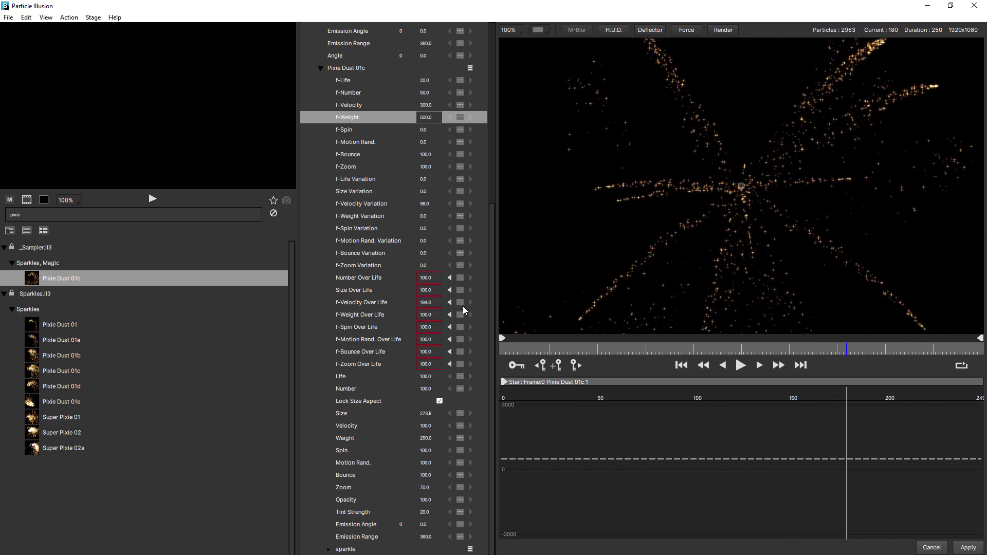
Step: Shape f-Weight Over Life to start near 0 and rise to about 75 at 0.17 of life
{"action": "left_click", "coordinate": [376, 320]}
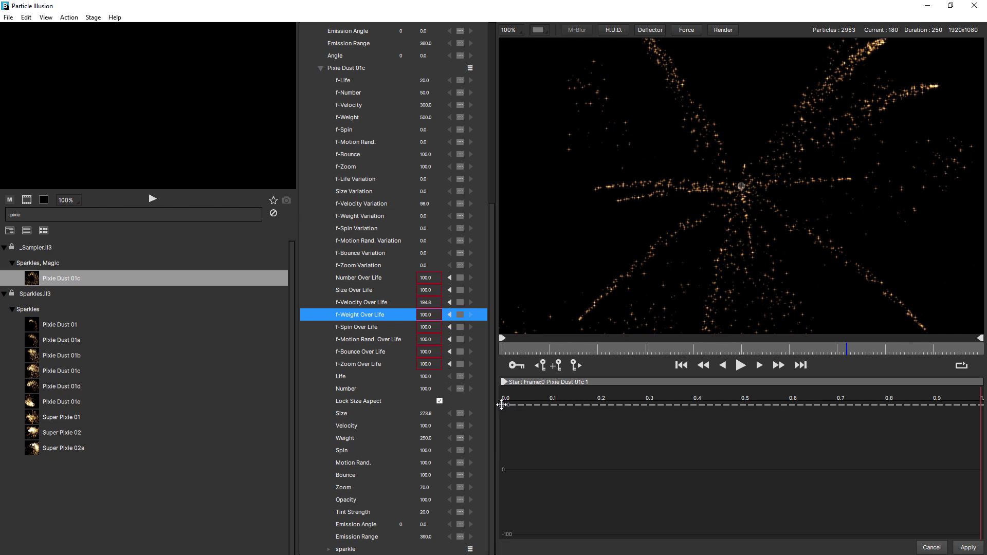
{"action": "left_click_drag", "start_coordinate": [502, 405], "coordinate": [500, 469]}
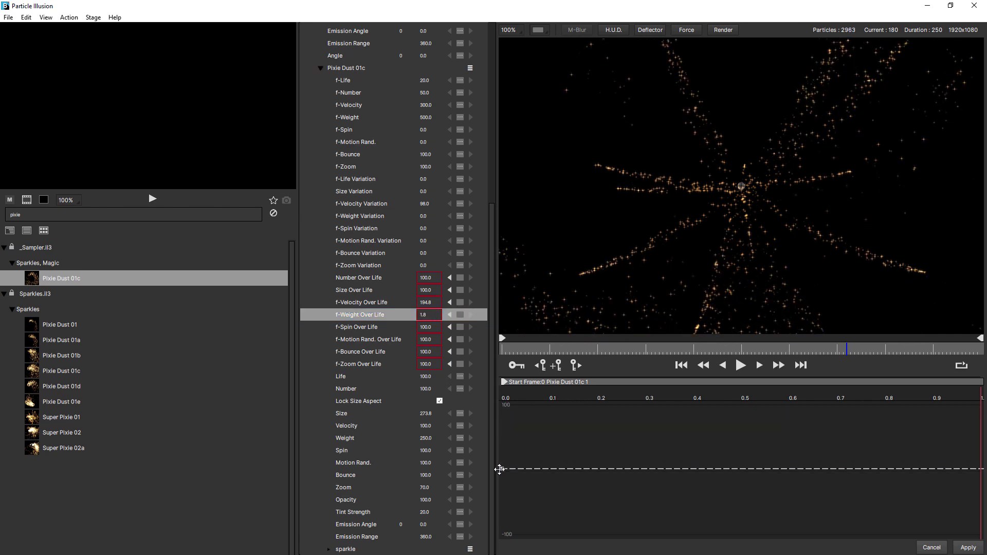
{"action": "left_click_drag", "start_coordinate": [569, 390], "coordinate": [583, 394]}
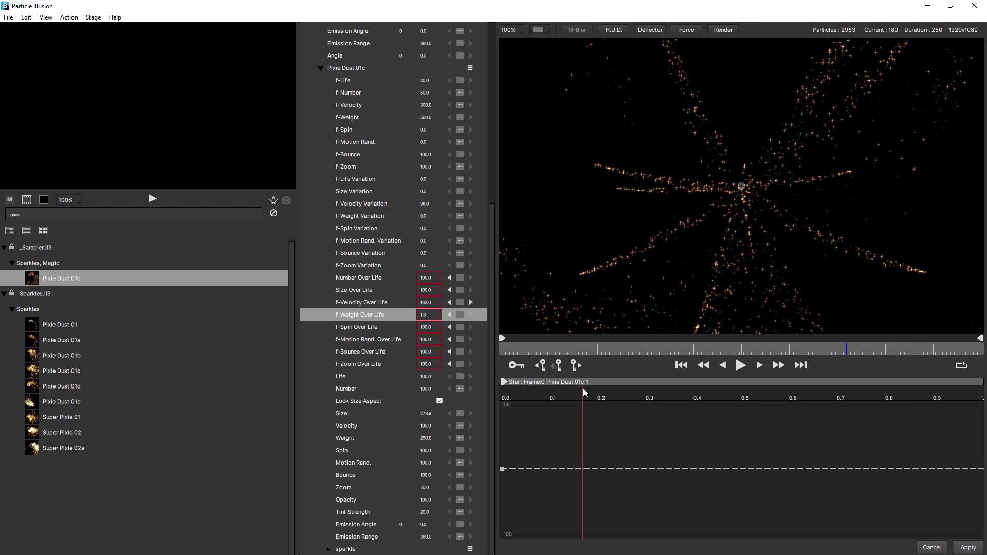
{"action": "left_click", "coordinate": [584, 467]}
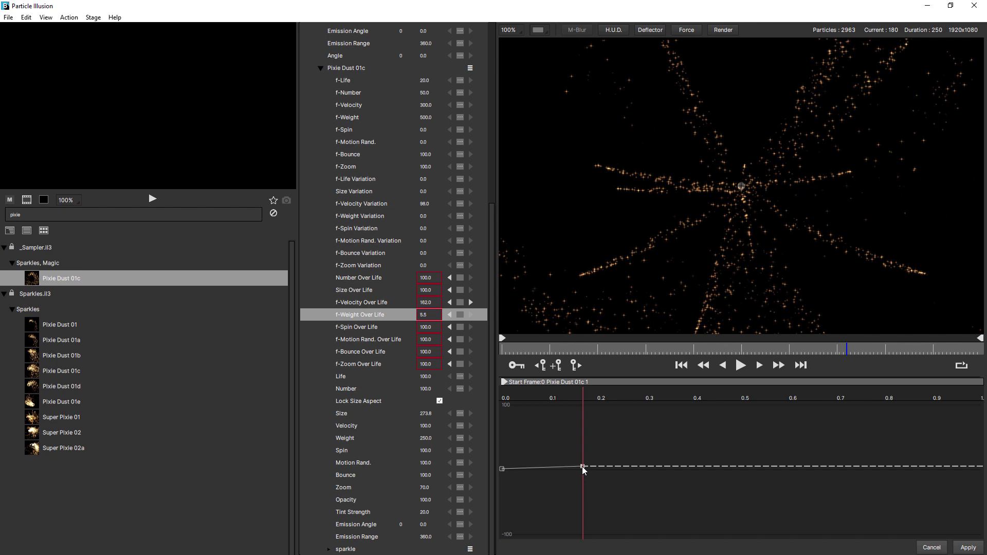
{"action": "left_click_drag", "start_coordinate": [582, 467], "coordinate": [586, 418]}
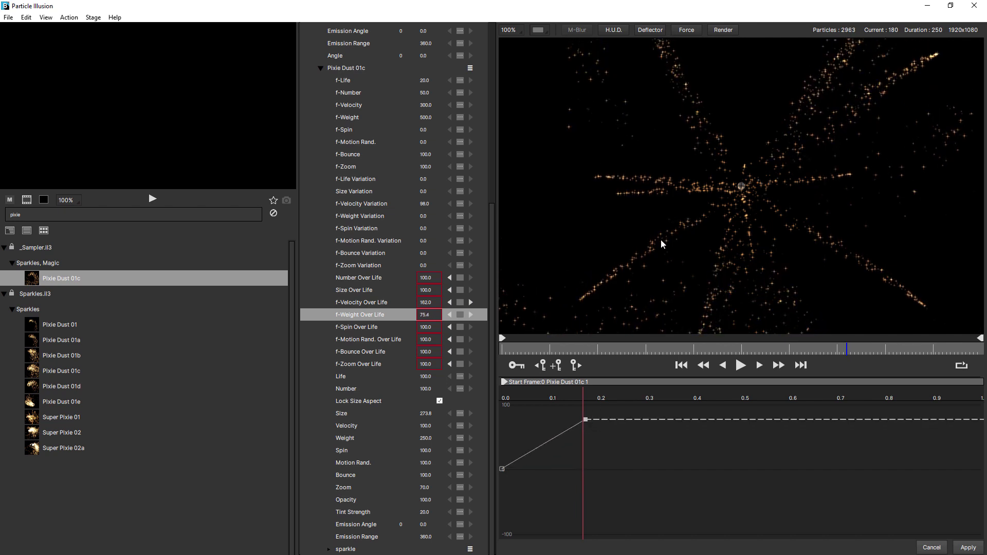
{"action": "left_click", "coordinate": [510, 349]}
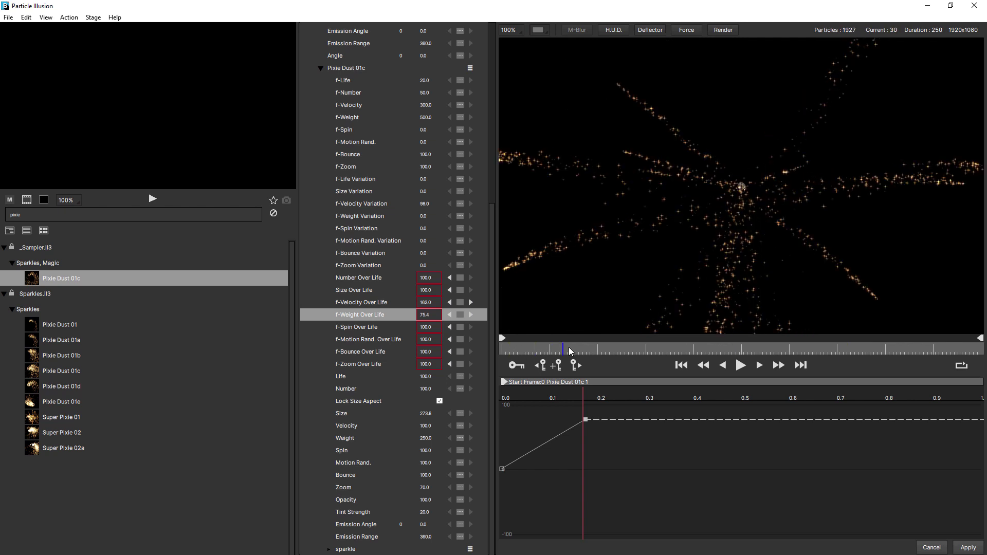
Step: Raise Pixie Dust 01c's f-Weight to 1306 and replay the heavier star burst
{"action": "left_click_drag", "start_coordinate": [515, 360], "coordinate": [560, 358]}
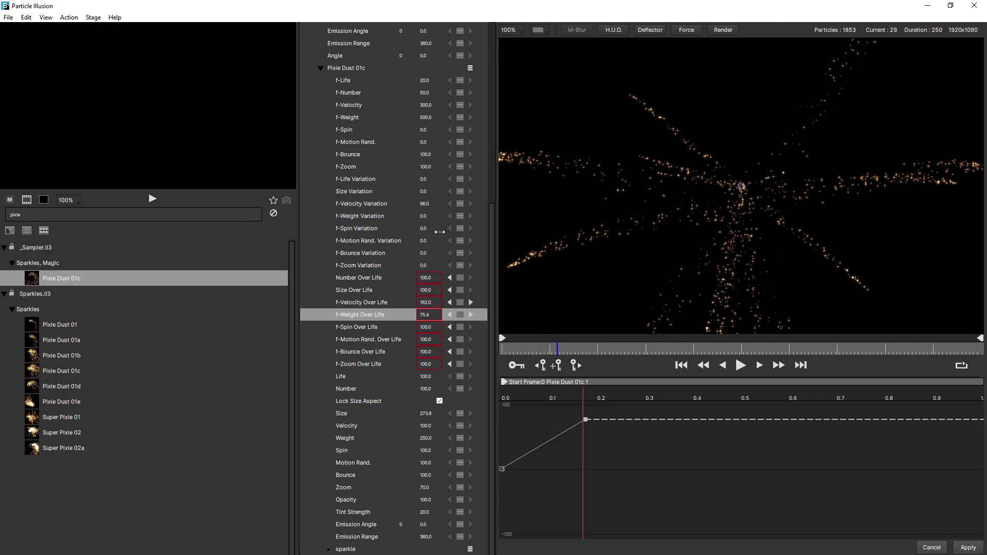
{"action": "left_click_drag", "start_coordinate": [426, 118], "coordinate": [840, 152]}
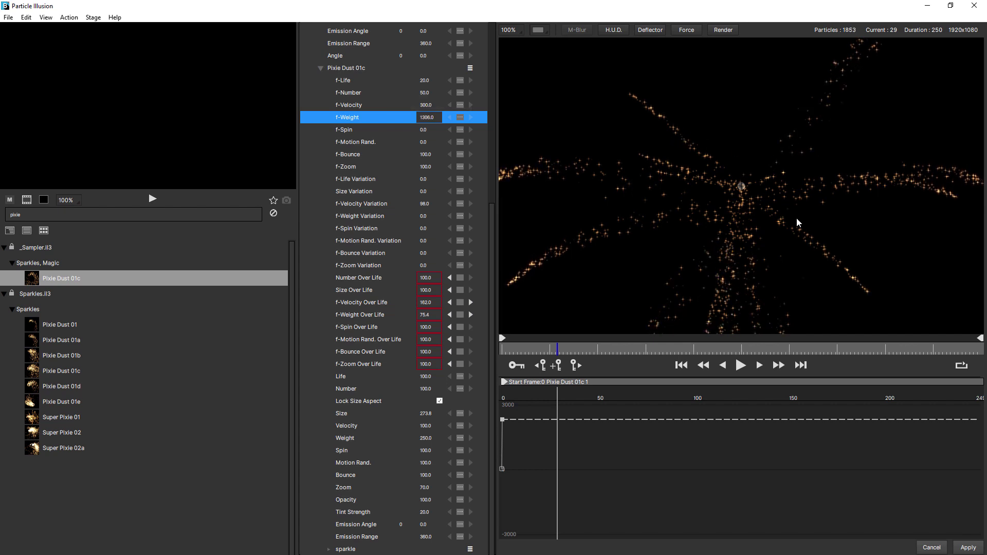
{"action": "left_click", "coordinate": [677, 369]}
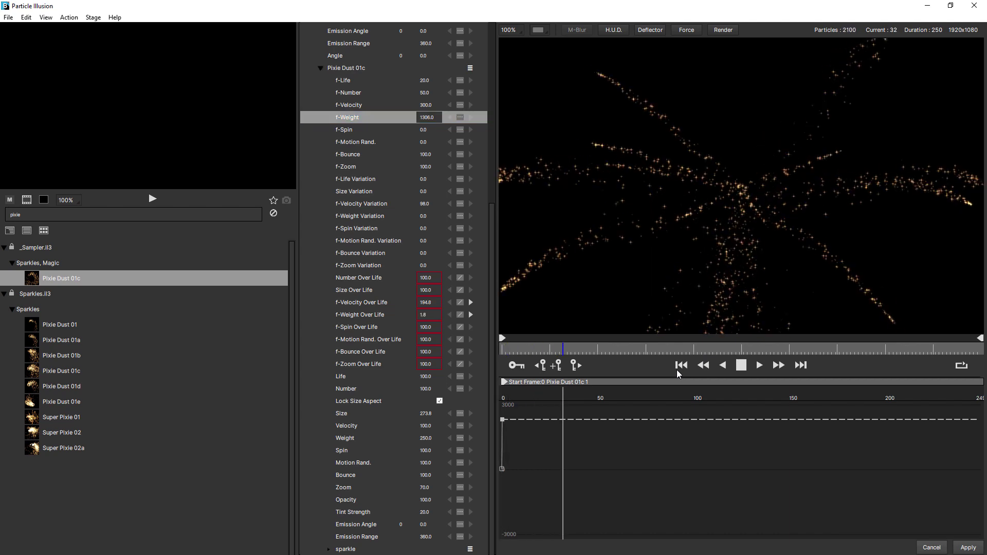
{"action": "key", "text": "space"}
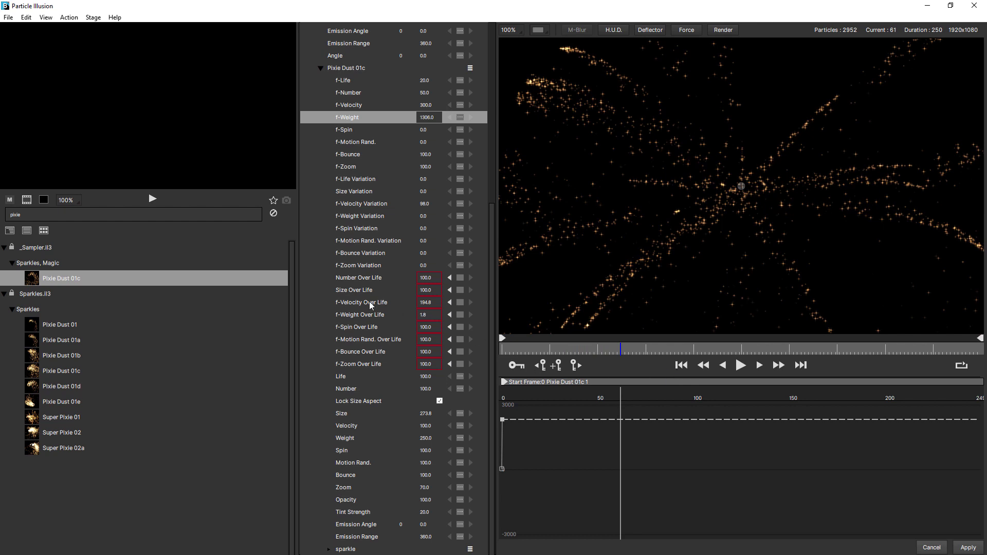
{"action": "left_click", "coordinate": [348, 290]}
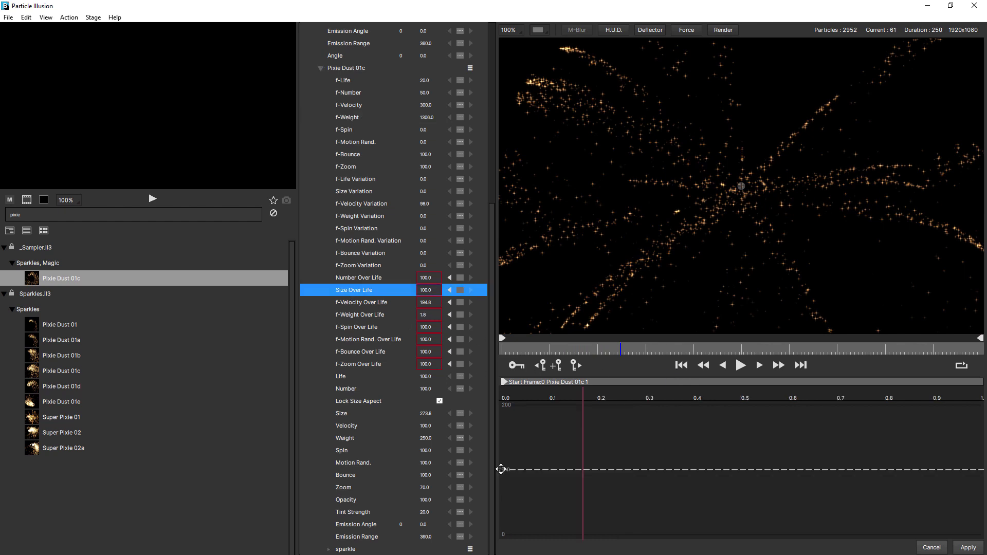
Step: Make Size Over Life fall linearly from 200 at birth to near 0, then preview
{"action": "left_click_drag", "start_coordinate": [501, 469], "coordinate": [496, 389]}
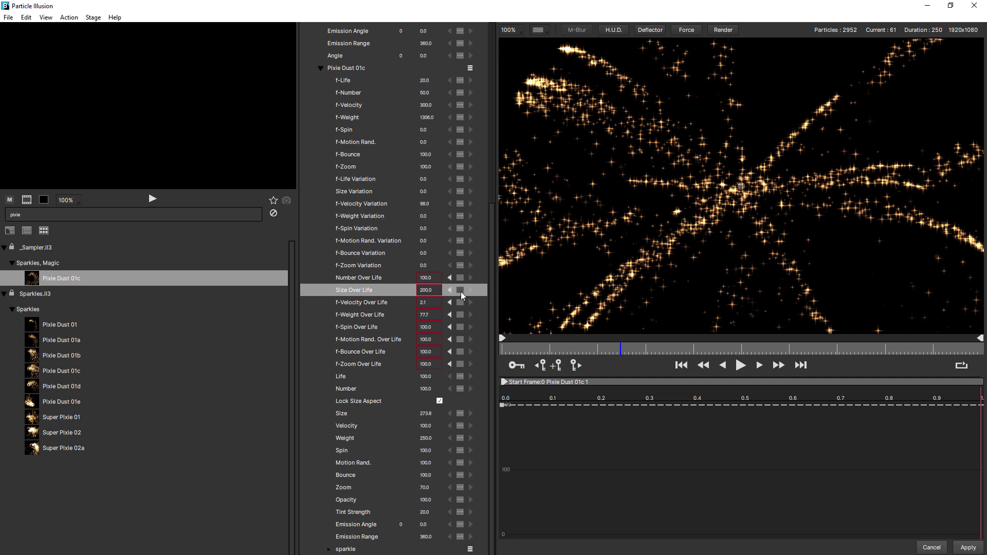
{"action": "left_click", "coordinate": [461, 290]}
{"action": "left_click", "coordinate": [461, 303]}
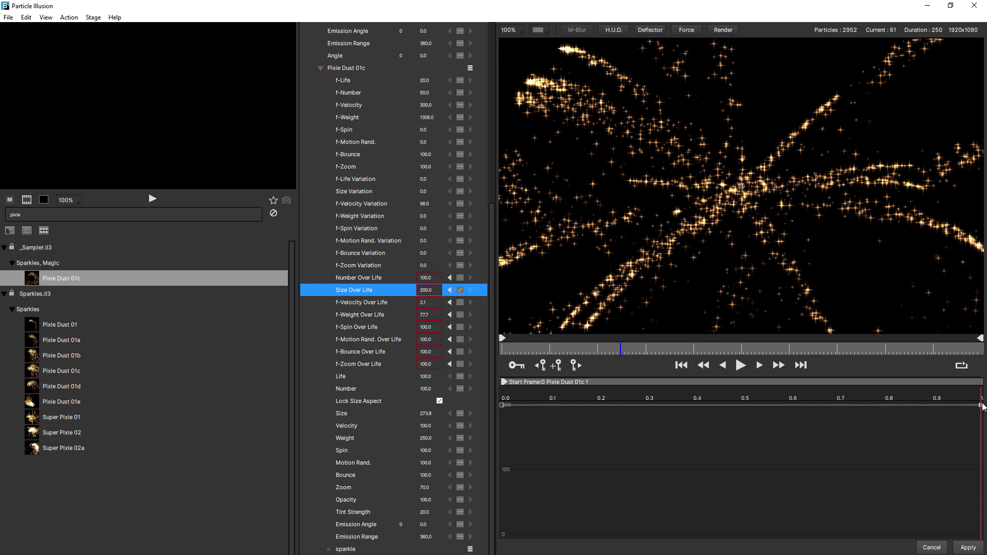
{"action": "left_click_drag", "start_coordinate": [980, 405], "coordinate": [980, 531]}
{"action": "key", "text": "space"}
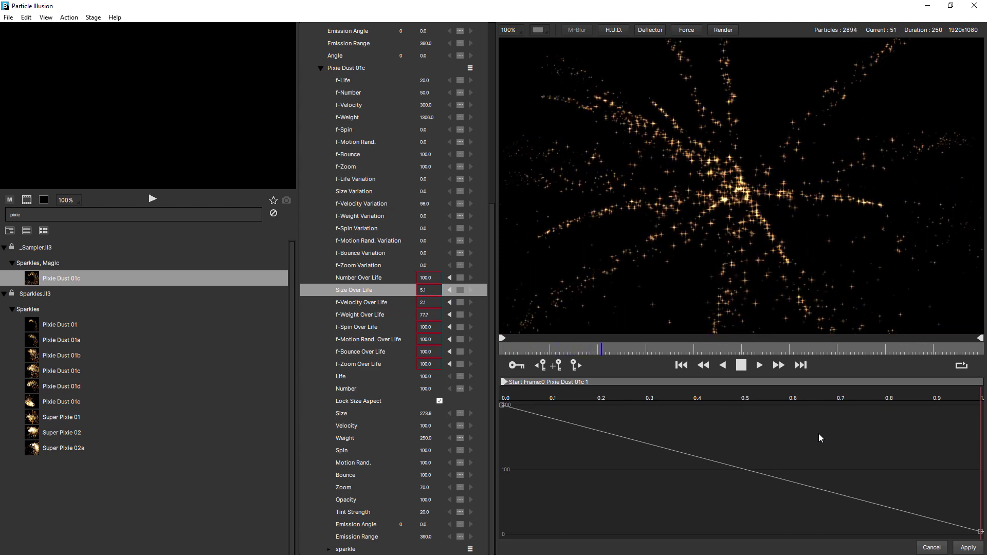
{"action": "key", "text": "space"}
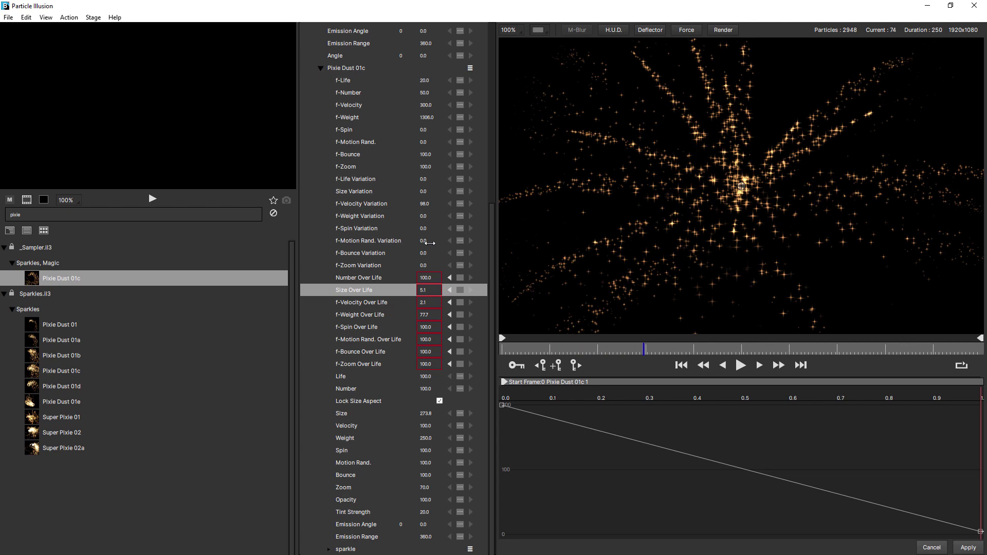
Step: Set f-Zoom Variation to 51.0 and replay the burst from frame 0
{"action": "left_click_drag", "start_coordinate": [430, 264], "coordinate": [465, 263]}
{"action": "left_click_drag", "start_coordinate": [598, 346], "coordinate": [567, 353]}
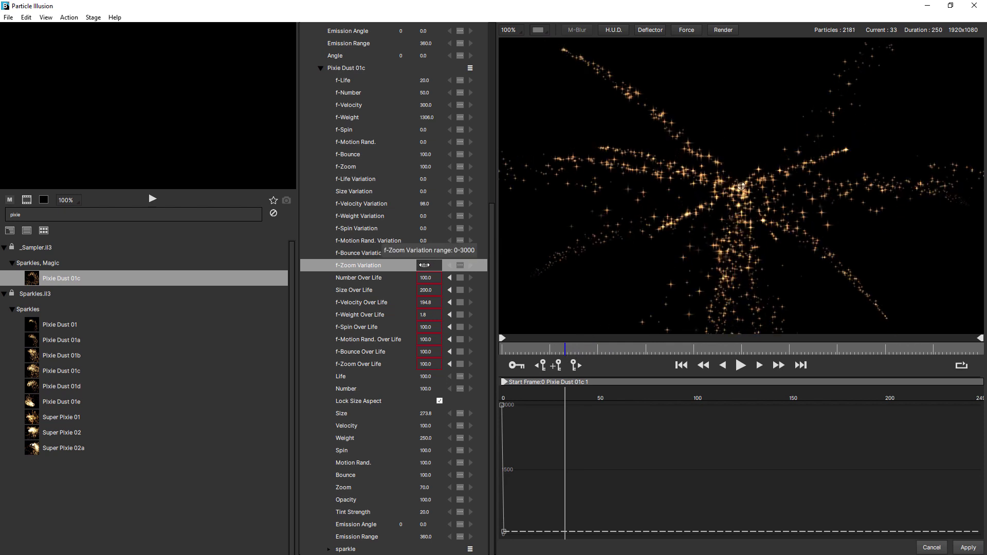
{"action": "left_click_drag", "start_coordinate": [426, 266], "coordinate": [426, 267]}
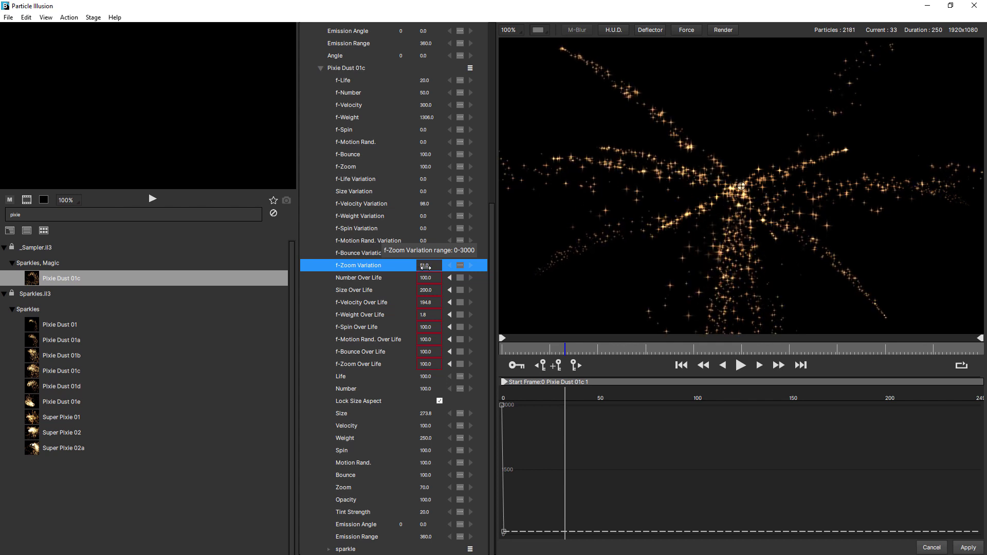
{"action": "left_click", "coordinate": [681, 365]}
{"action": "key", "text": "space"}
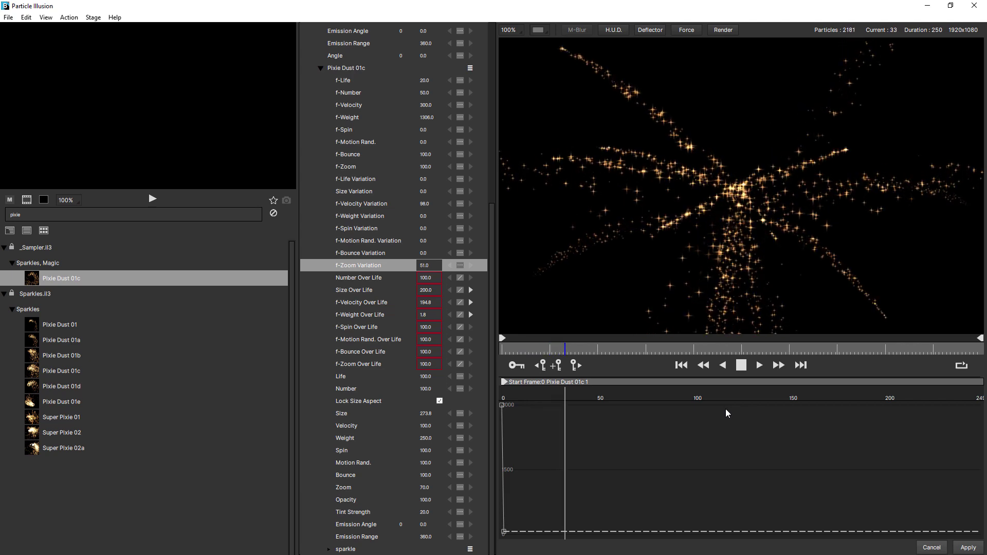
{"action": "key", "text": "space"}
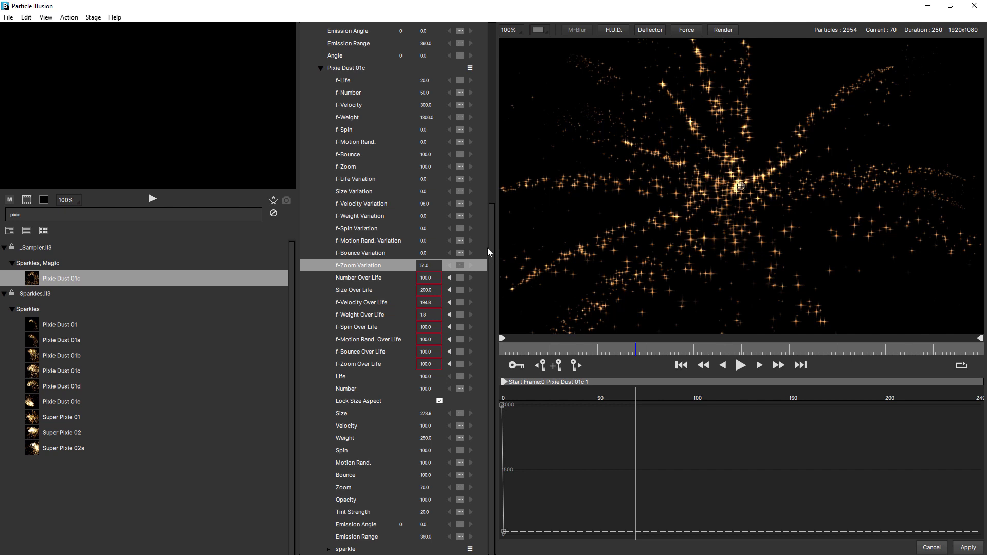
Step: Set the emitter's Number to 300 and preview the denser burst
{"action": "scroll", "coordinate": [489, 246], "scroll_direction": "up", "scroll_amount": 7}
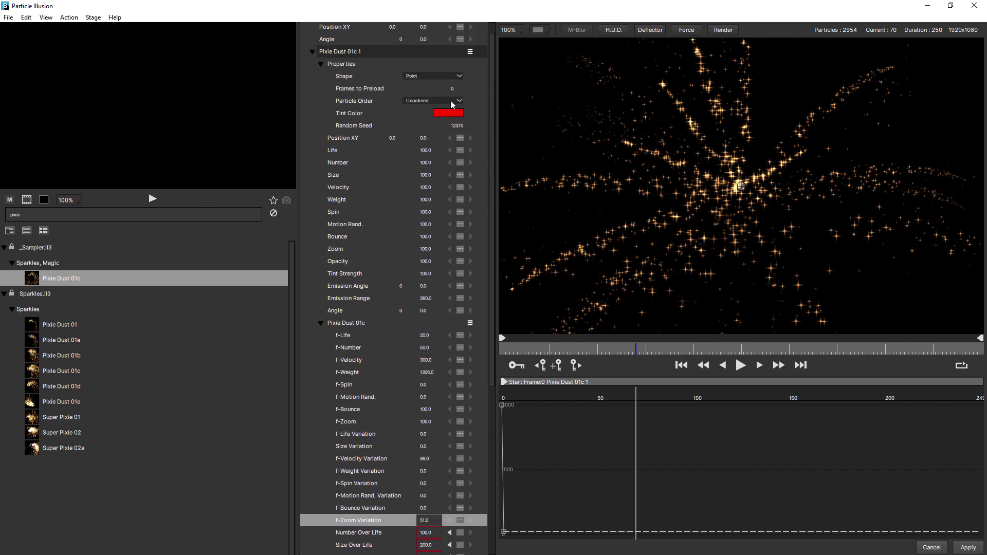
{"action": "left_click", "coordinate": [342, 163]}
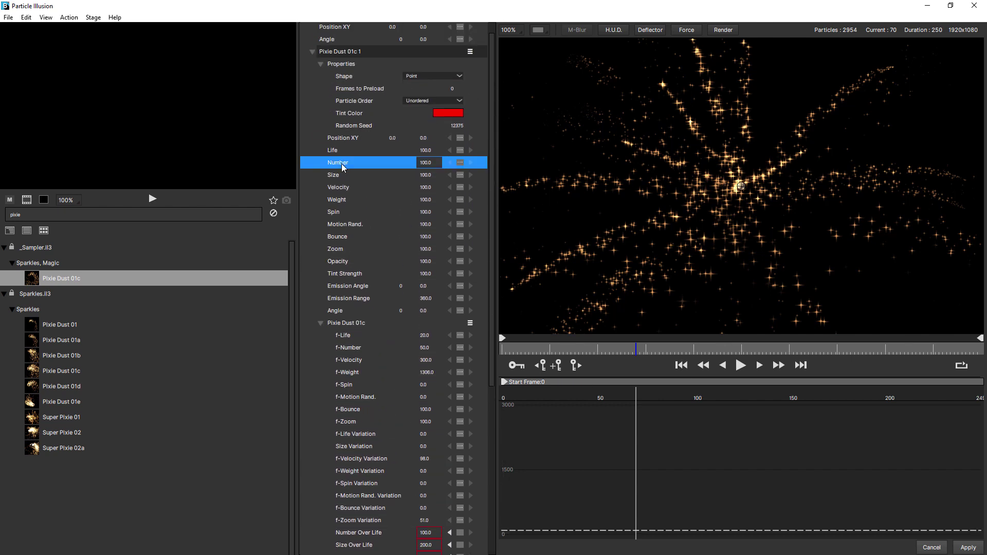
{"action": "key", "text": "Home"}
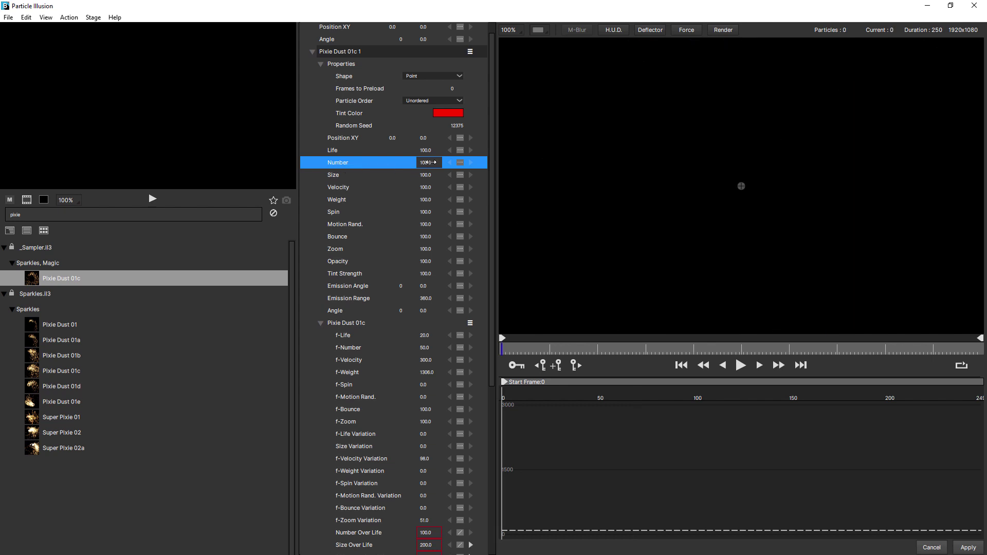
{"action": "left_click", "coordinate": [427, 162]}
{"action": "type", "text": "300"}
{"action": "key", "text": "Return"}
{"action": "left_click", "coordinate": [579, 419]}
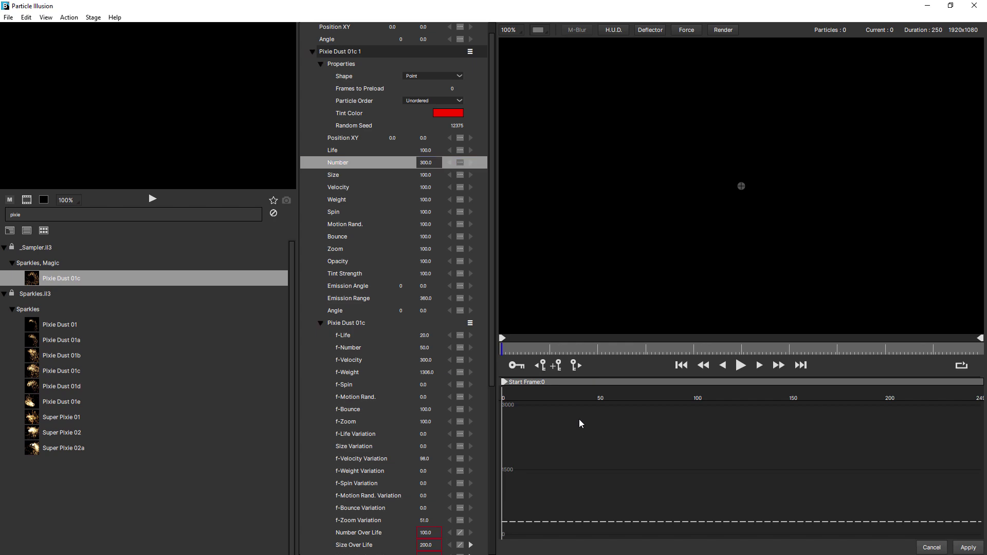
{"action": "key", "text": "space"}
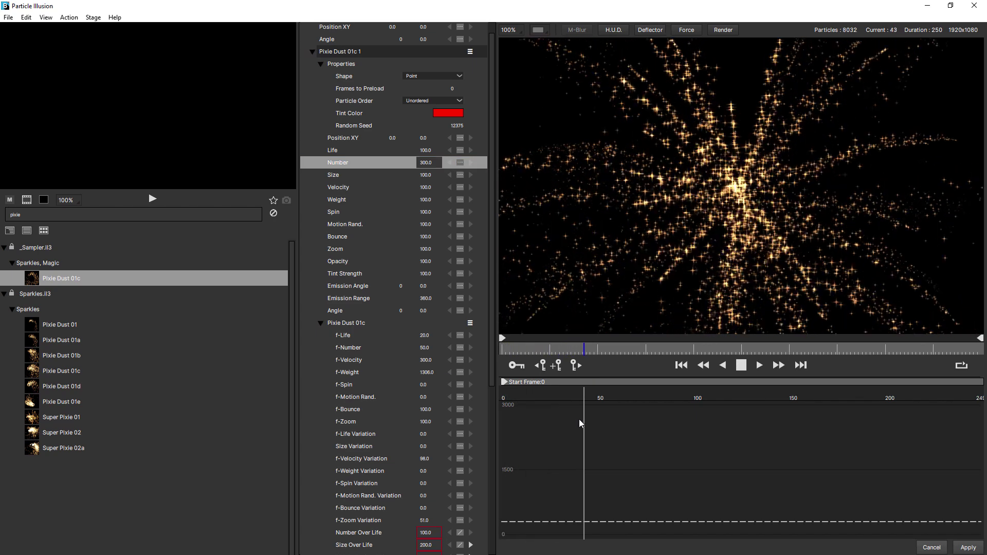
{"action": "key", "text": "space"}
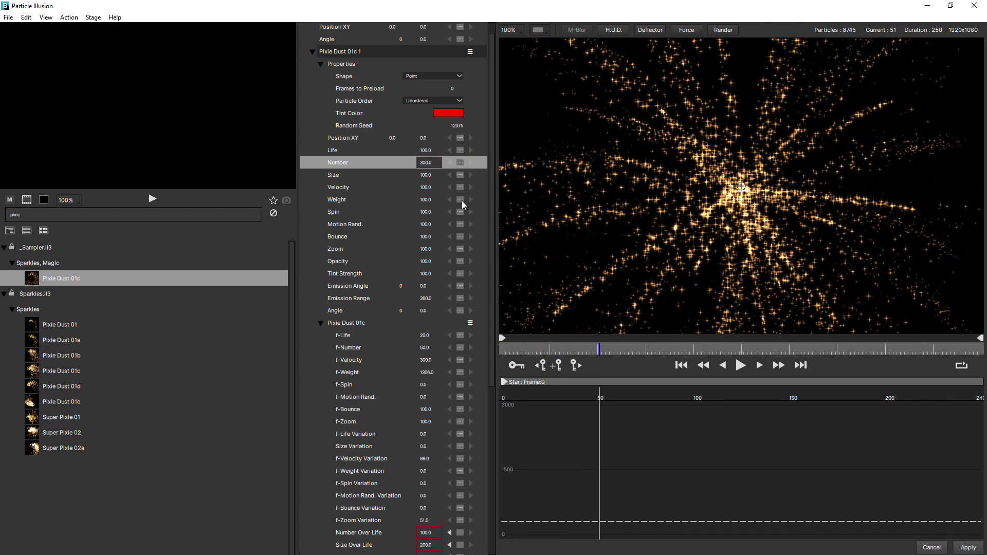
Step: Raise Number higher so it clamps at 3000.0, replay, and rewind to frame 0
{"action": "left_click", "coordinate": [425, 163]}
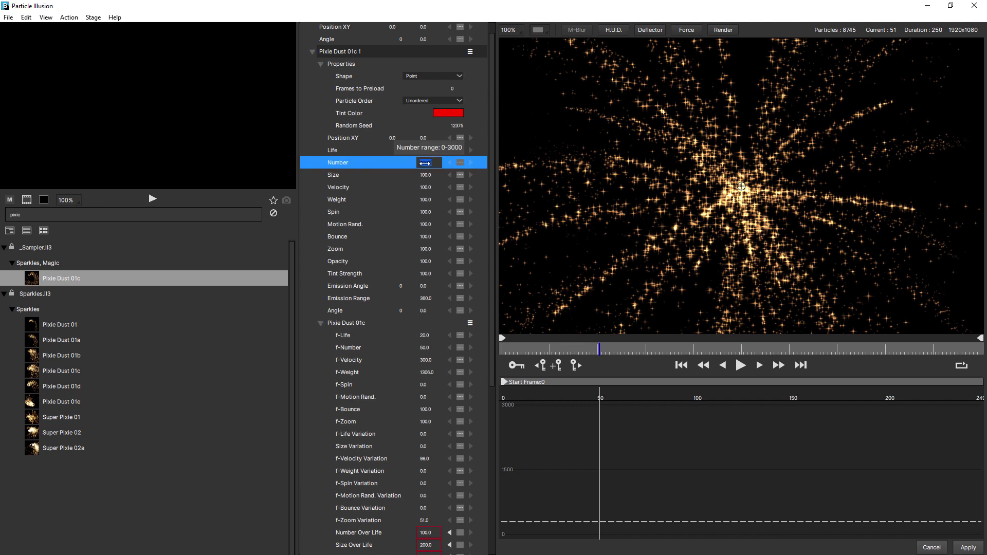
{"action": "type", "text": "2000"}
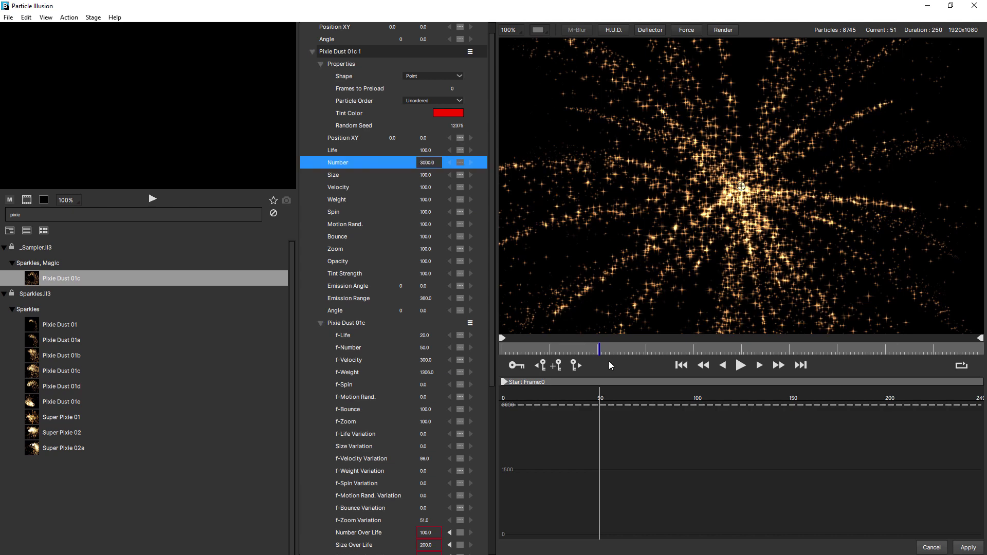
{"action": "key", "text": "space"}
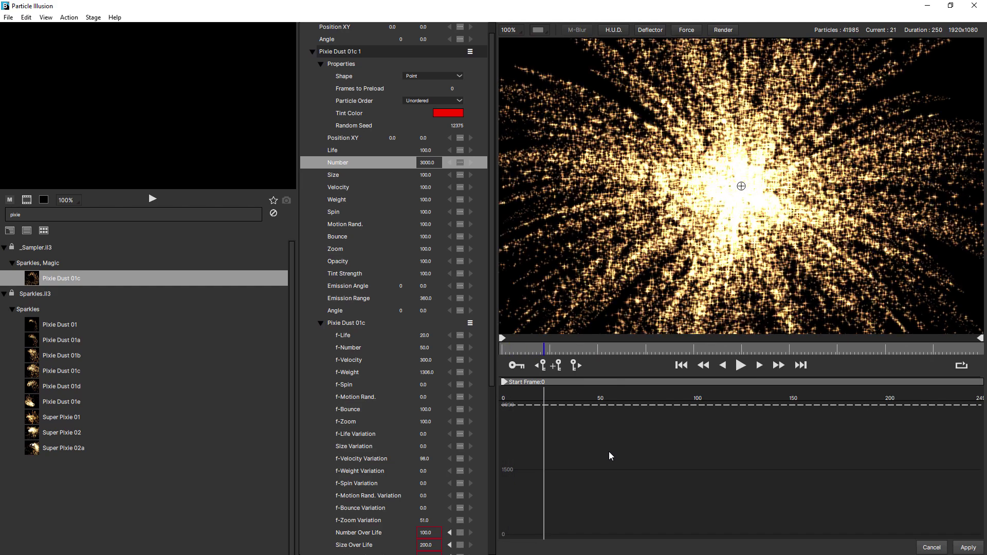
{"action": "key", "text": "space"}
{"action": "key", "text": "Home"}
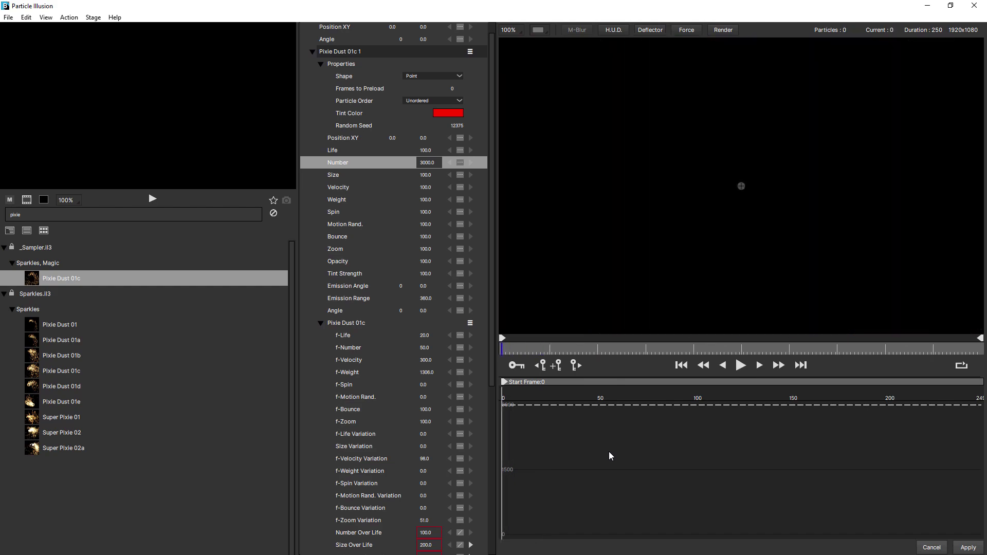
Step: Make Number interpolate linearly and key it to 0 at an early frame for a single burst
{"action": "left_click", "coordinate": [460, 162]}
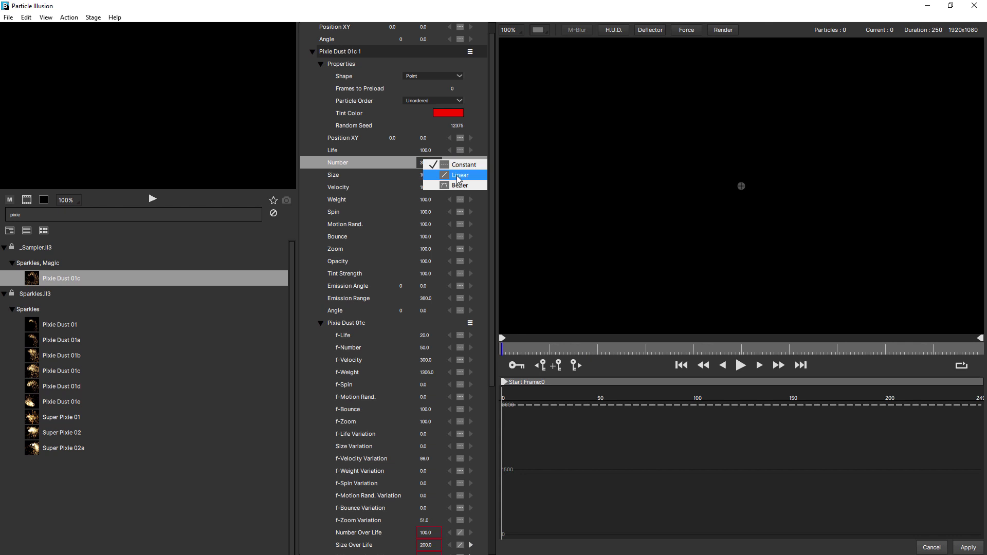
{"action": "left_click", "coordinate": [459, 175]}
{"action": "left_click", "coordinate": [554, 422]}
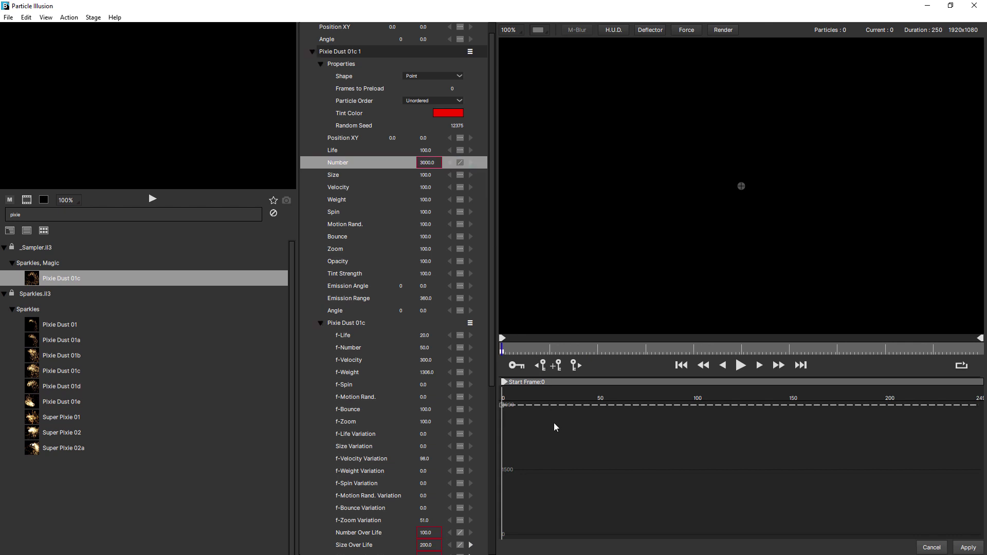
{"action": "key", "text": "space"}
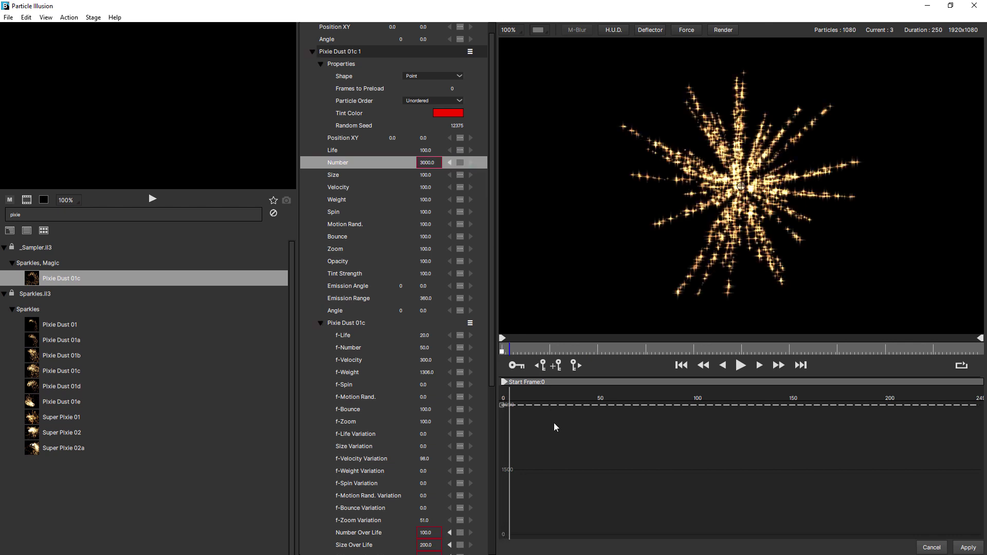
{"action": "double_click", "coordinate": [429, 163]}
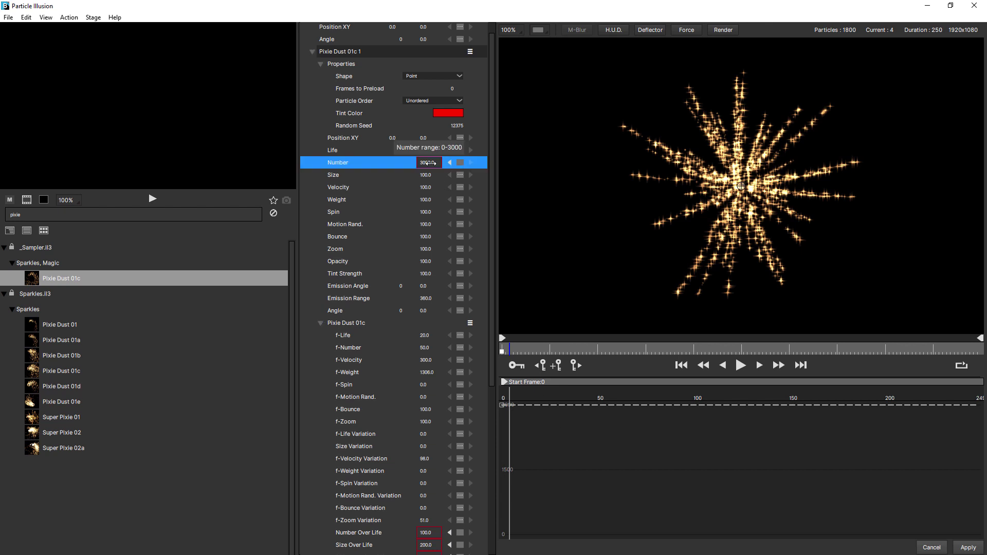
{"action": "type", "text": "0"}
{"action": "key", "text": "Return"}
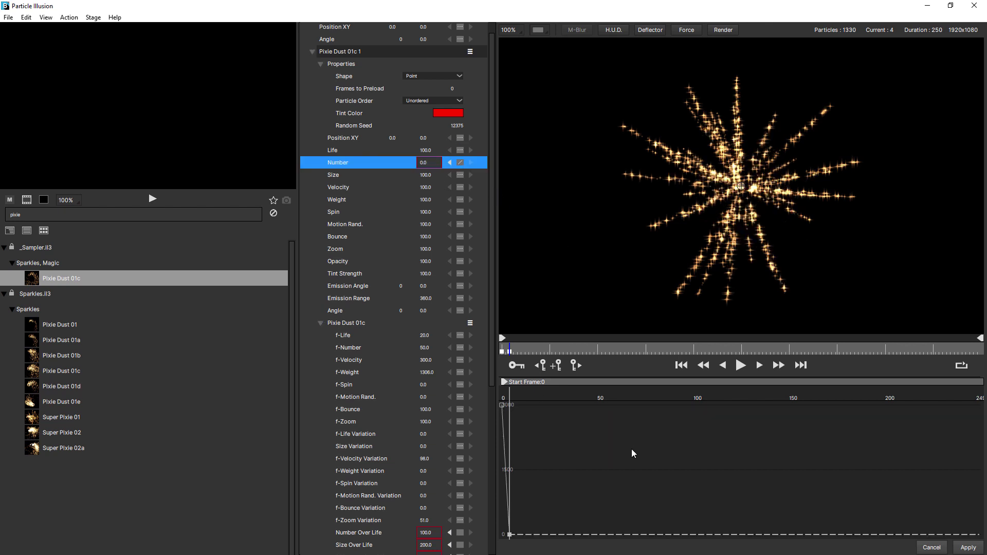
{"action": "key", "text": "space"}
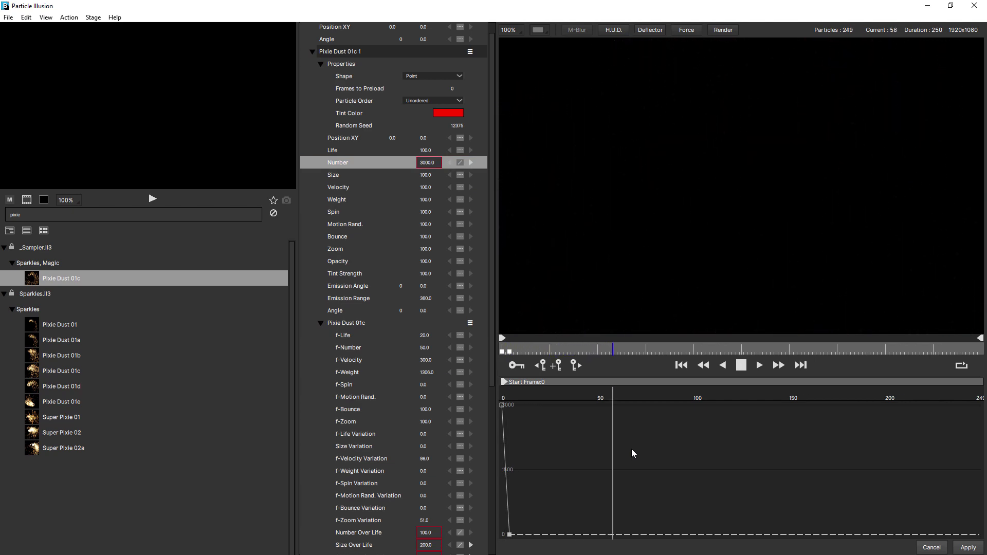
{"action": "key", "text": "space"}
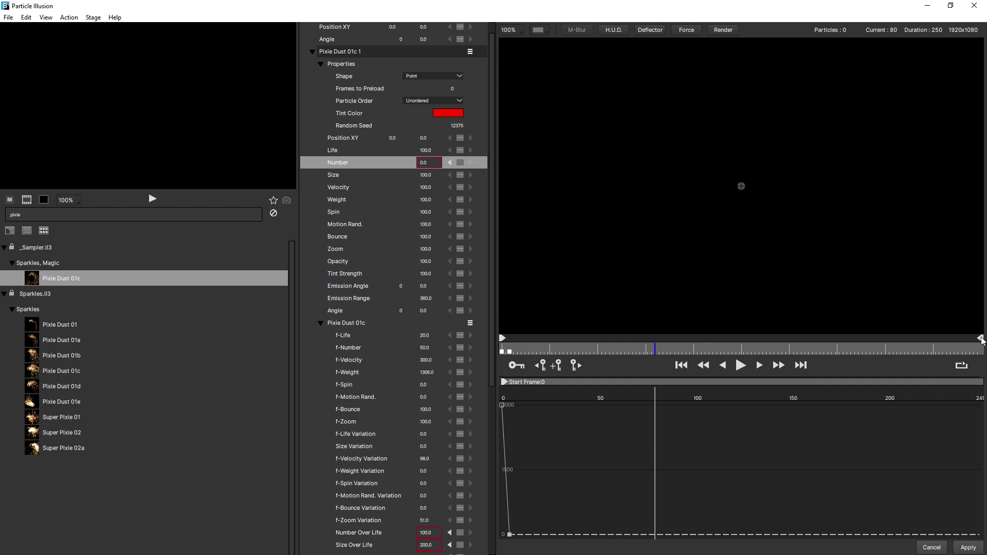
Step: End the playback range at frame 77 and replay the burst from frame 0
{"action": "left_click_drag", "start_coordinate": [982, 340], "coordinate": [646, 364]}
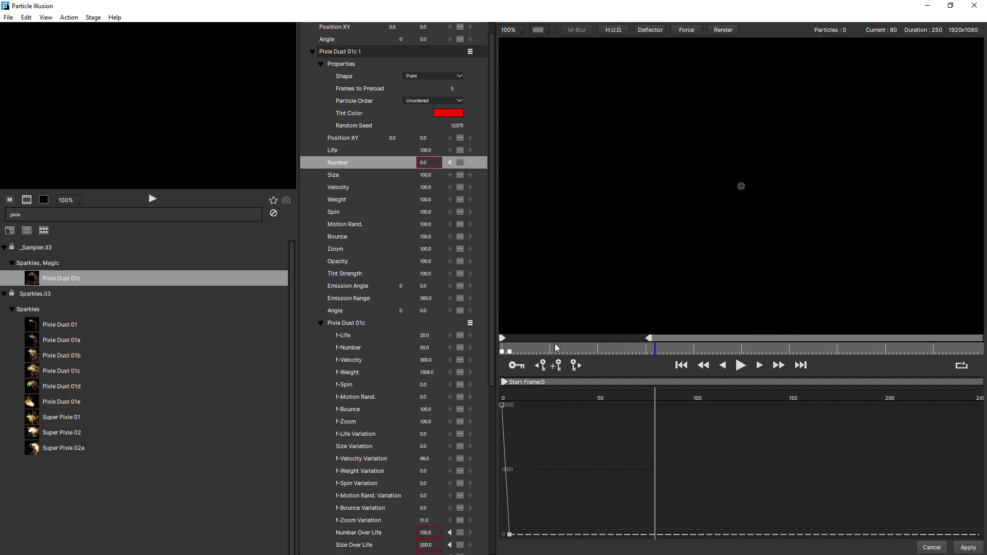
{"action": "left_click", "coordinate": [739, 365]}
{"action": "left_click", "coordinate": [679, 365]}
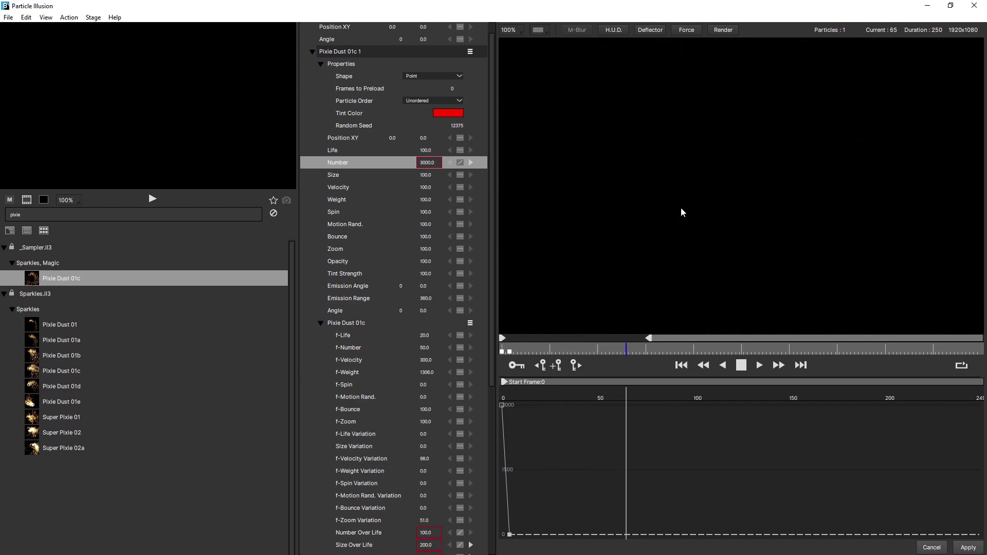
{"action": "left_click", "coordinate": [650, 337]}
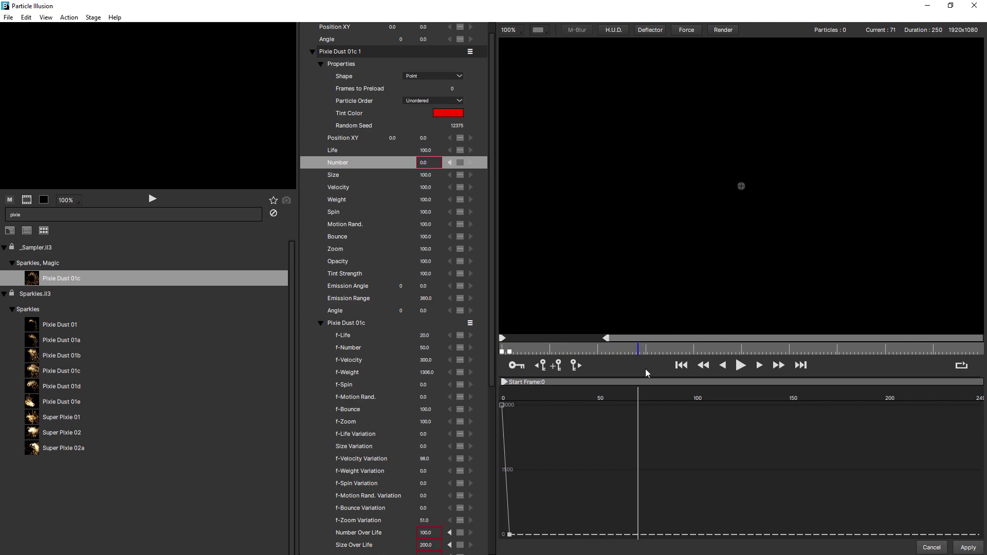
{"action": "key", "text": "Home"}
{"action": "key", "text": "space"}
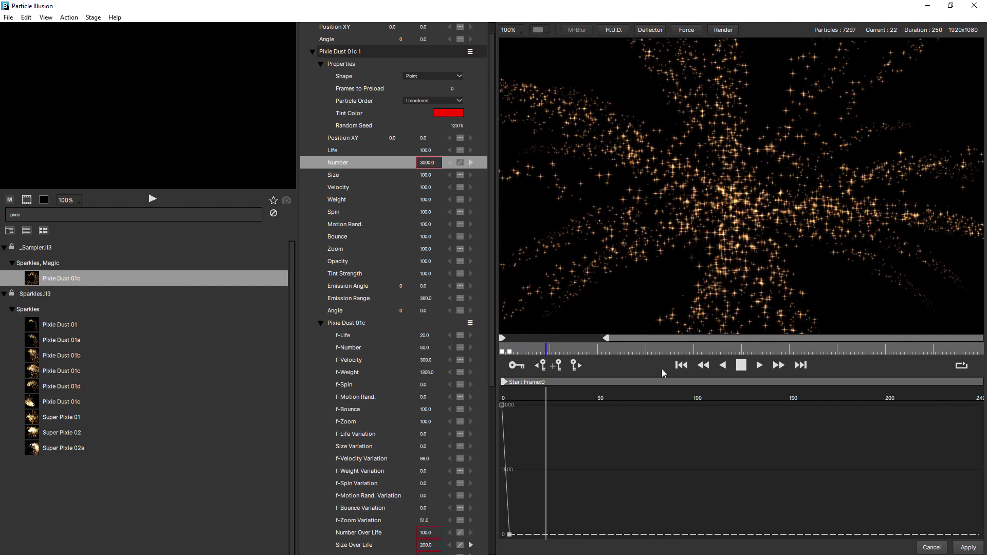
{"action": "key", "text": "space"}
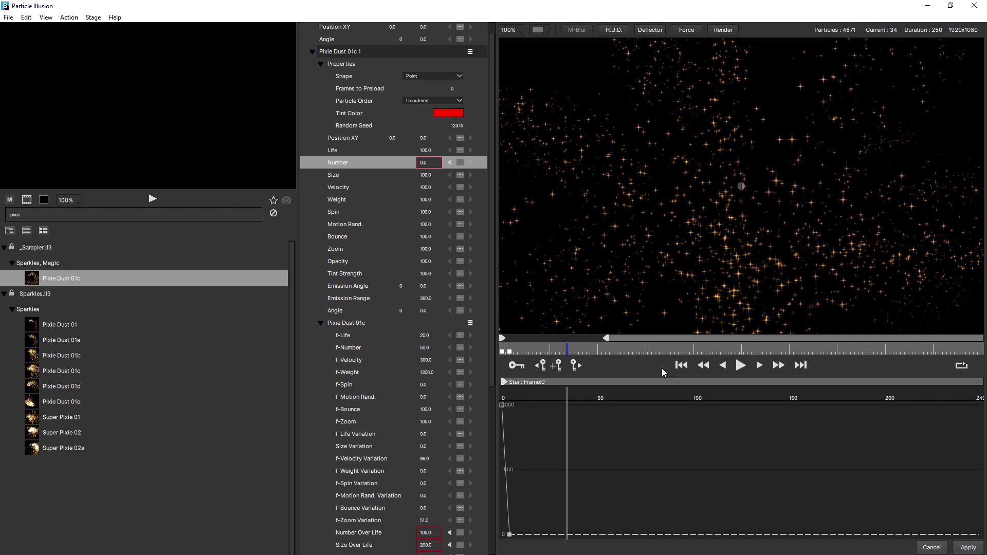
Step: Select the sparkle particle type and display its Size Over Life curve
{"action": "left_click", "coordinate": [318, 323]}
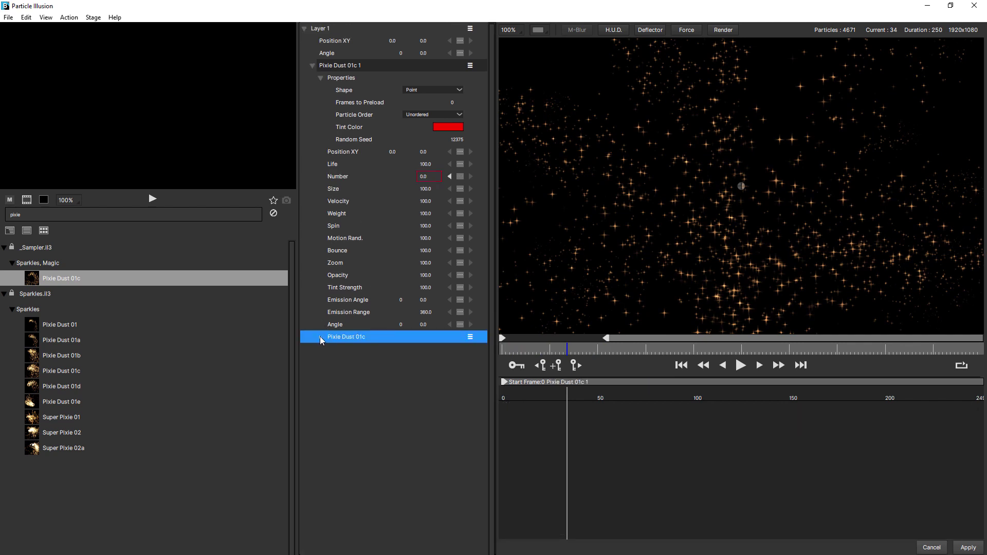
{"action": "left_click", "coordinate": [321, 338]}
{"action": "left_click_drag", "start_coordinate": [491, 268], "coordinate": [486, 428]}
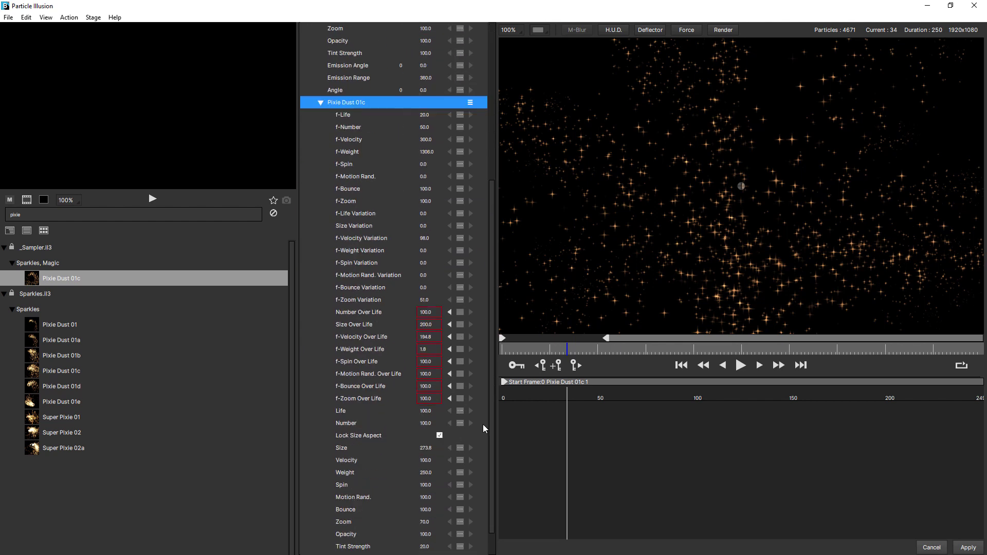
{"action": "left_click", "coordinate": [365, 326]}
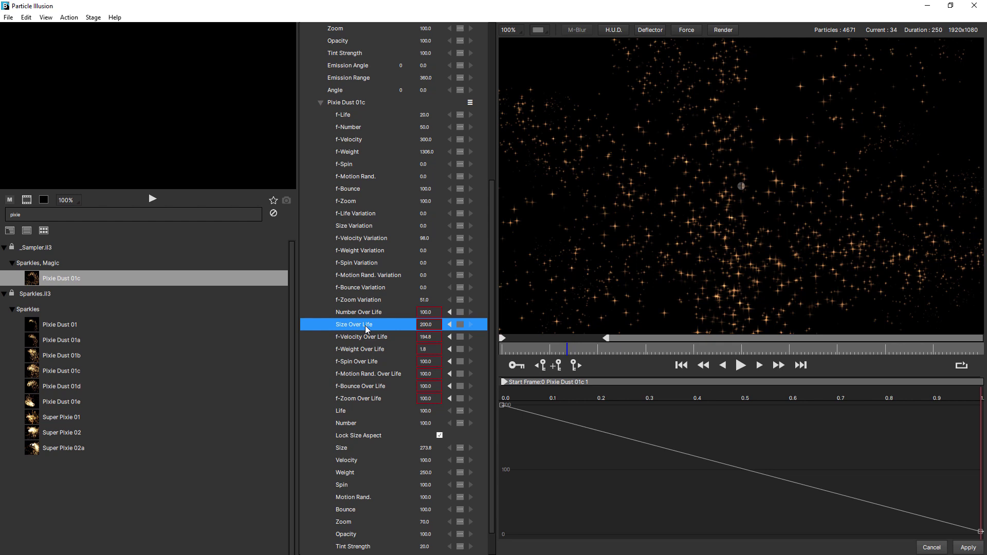
{"action": "scroll", "coordinate": [377, 453], "scroll_direction": "down", "scroll_amount": 1}
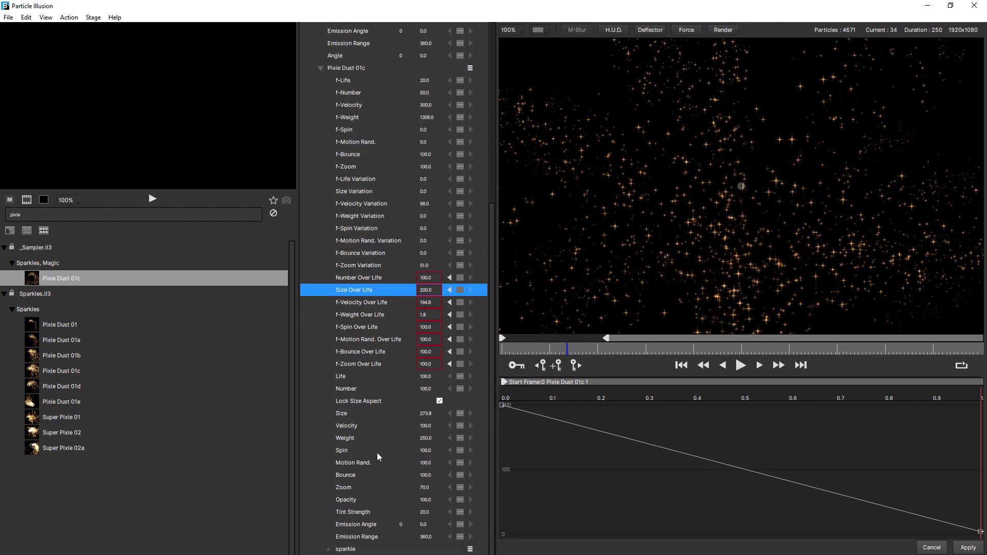
{"action": "left_click", "coordinate": [329, 551]}
{"action": "scroll", "coordinate": [325, 418], "scroll_direction": "down", "scroll_amount": 5}
{"action": "scroll", "coordinate": [327, 421], "scroll_direction": "down", "scroll_amount": 5}
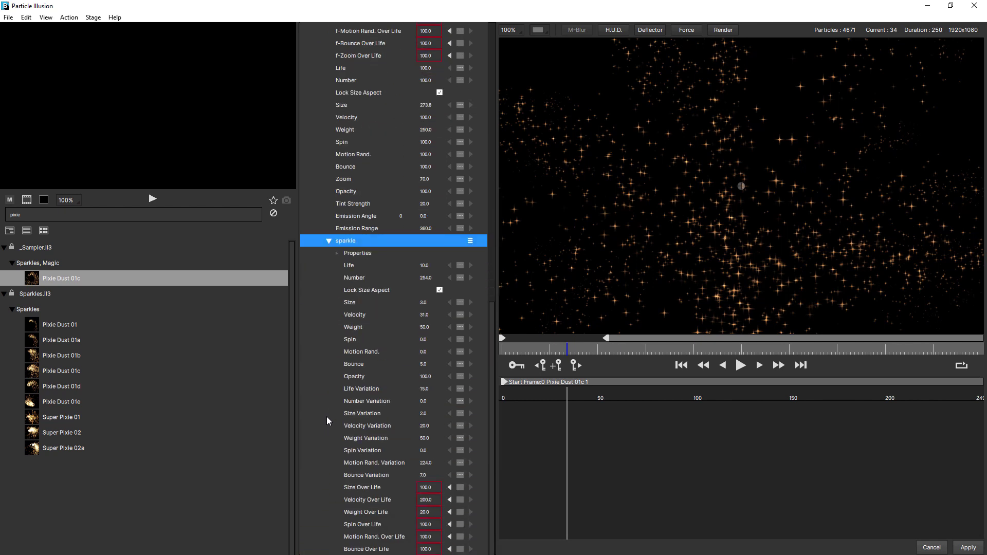
{"action": "left_click", "coordinate": [375, 487]}
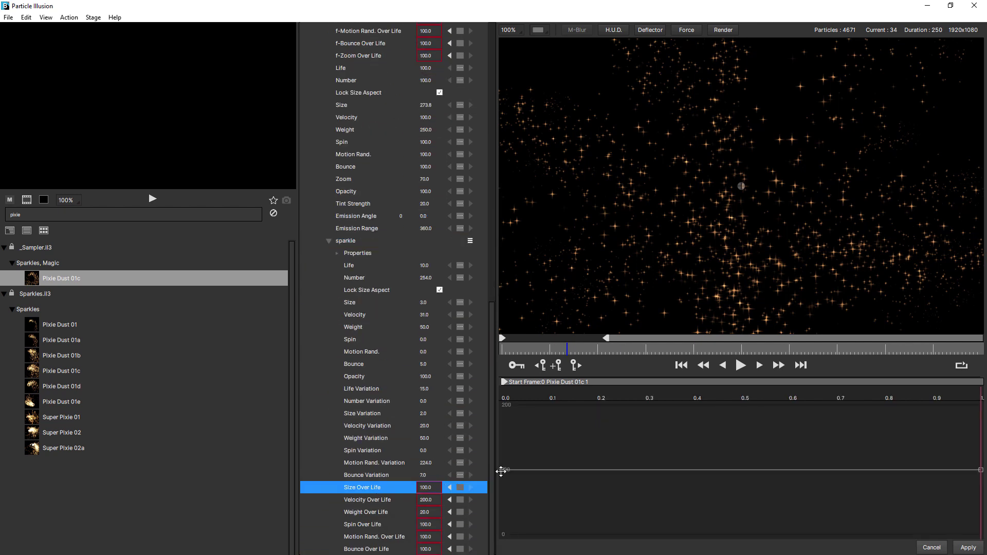
Step: Make sparkle size taper from about 200 at birth to 5.8 at end of life, and preview
{"action": "left_click_drag", "start_coordinate": [500, 471], "coordinate": [501, 391]}
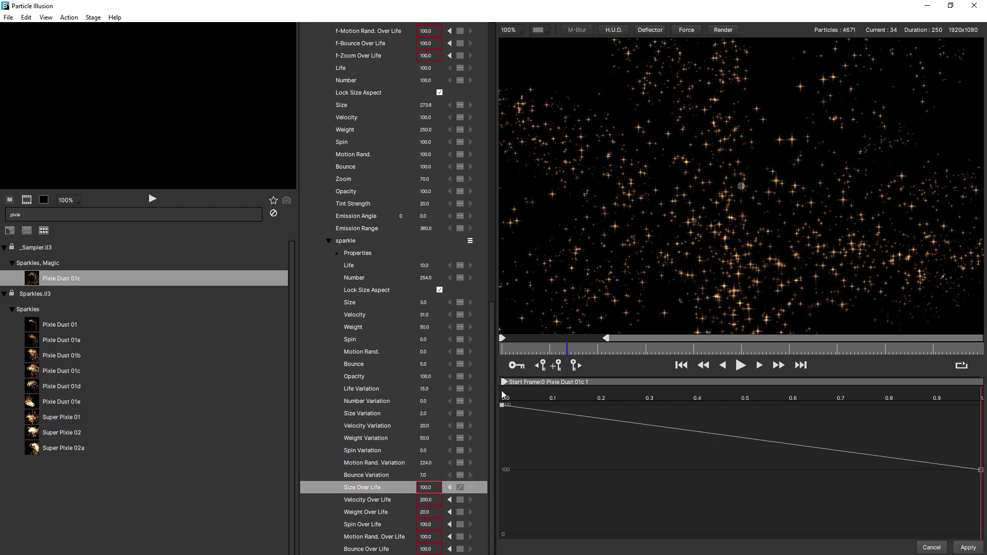
{"action": "left_click_drag", "start_coordinate": [980, 470], "coordinate": [984, 537]}
{"action": "key", "text": "space"}
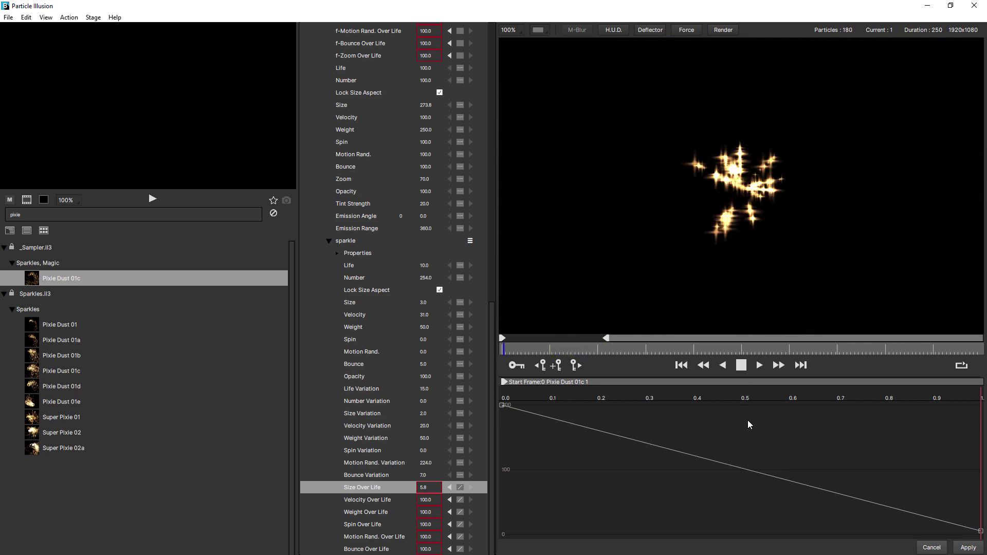
{"action": "key", "text": "space"}
{"action": "scroll", "coordinate": [724, 201], "scroll_direction": "down", "scroll_amount": 2}
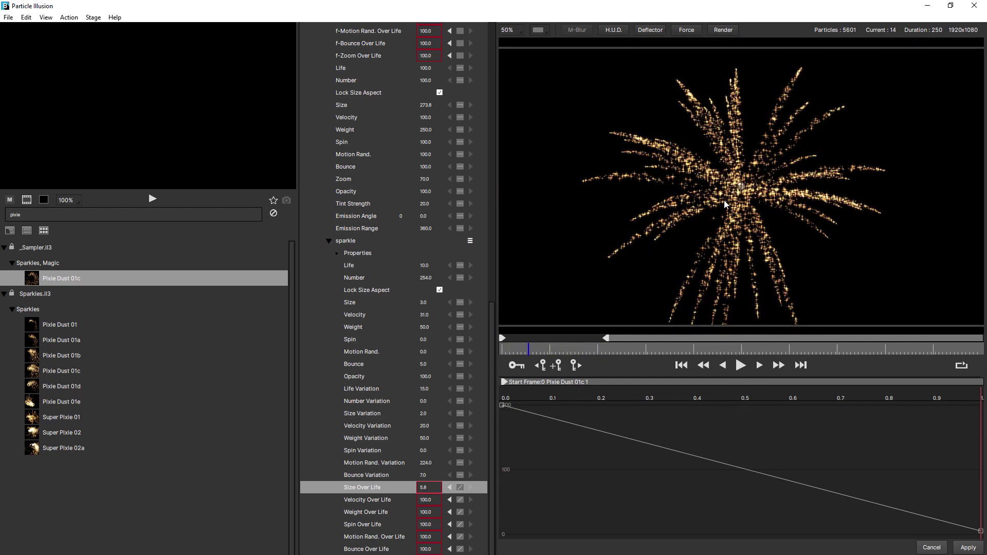
{"action": "key", "text": "space"}
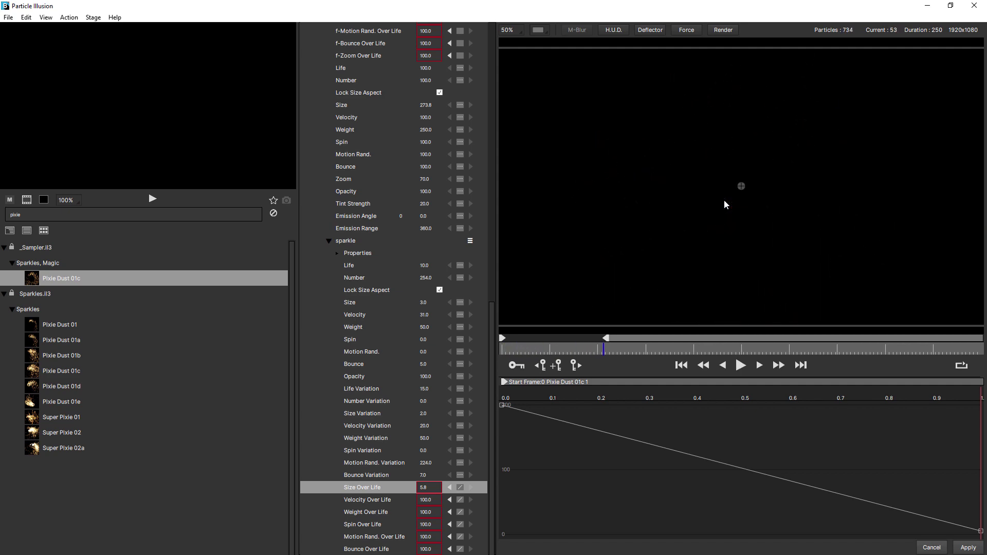
Step: Duplicate the sparkle particle type via its options menu
{"action": "mouse_move", "coordinate": [538, 349]}
{"action": "left_mouse_down"}
{"action": "mouse_move", "coordinate": [563, 345]}
{"action": "mouse_move", "coordinate": [545, 336]}
{"action": "left_mouse_up"}
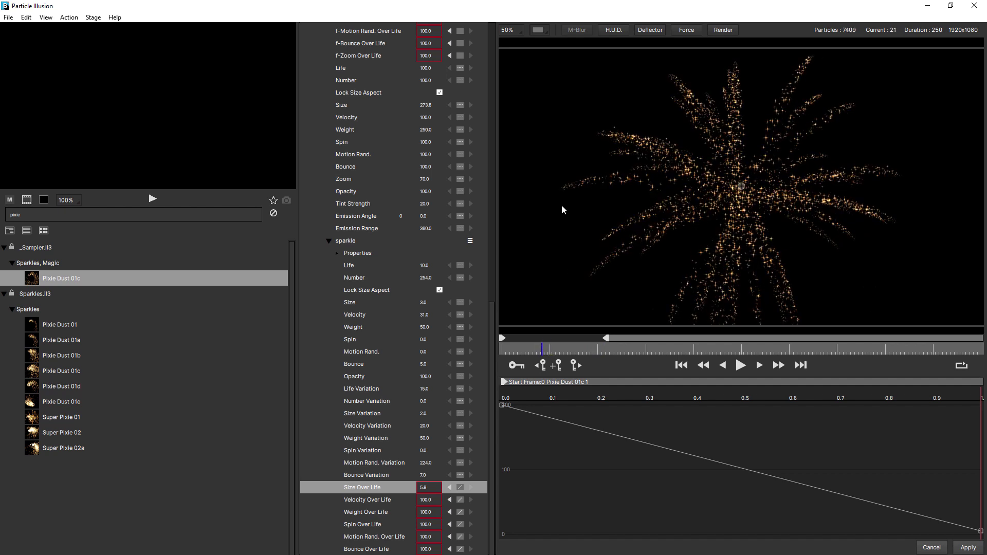
{"action": "left_click", "coordinate": [350, 243]}
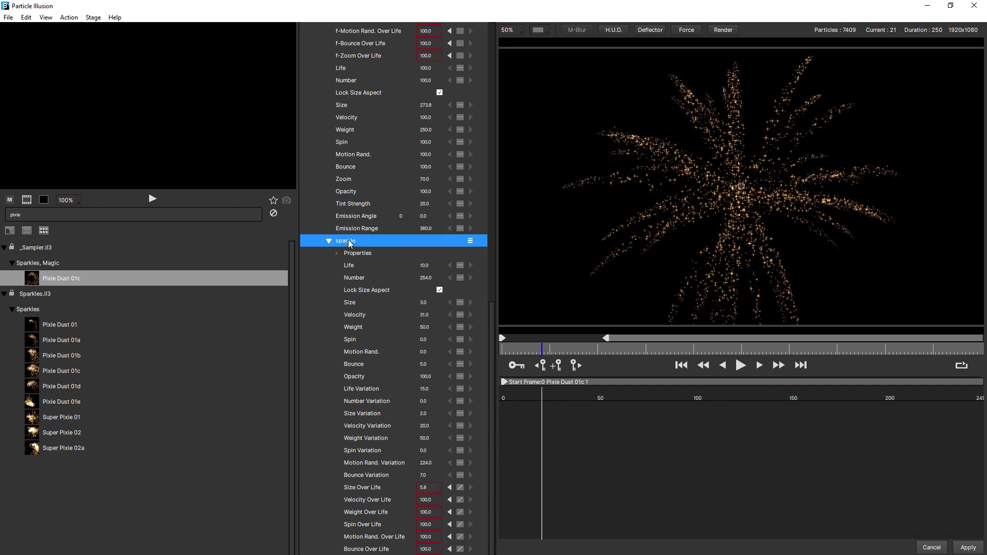
{"action": "left_click", "coordinate": [468, 242]}
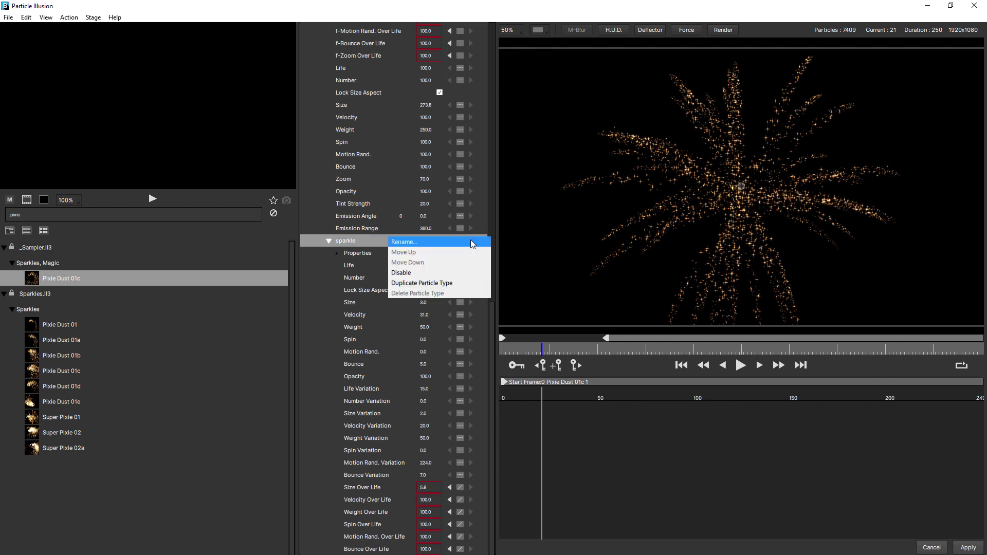
{"action": "left_click", "coordinate": [438, 283]}
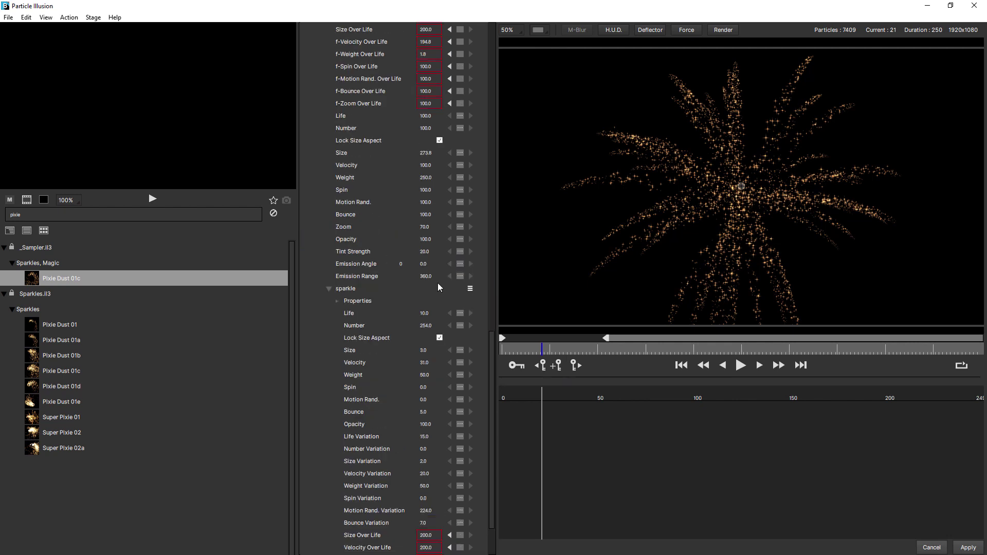
{"action": "left_click", "coordinate": [328, 288]}
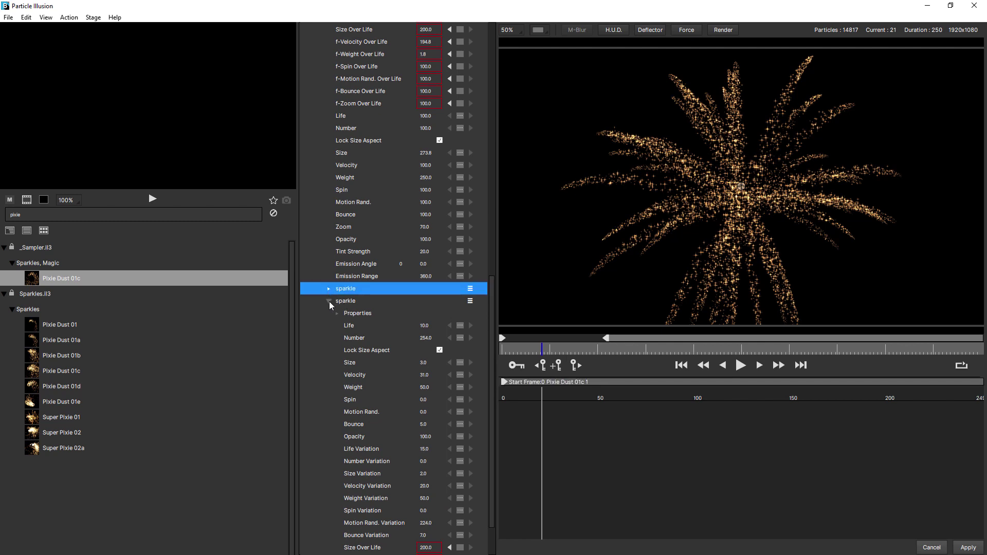
{"action": "left_click", "coordinate": [328, 301]}
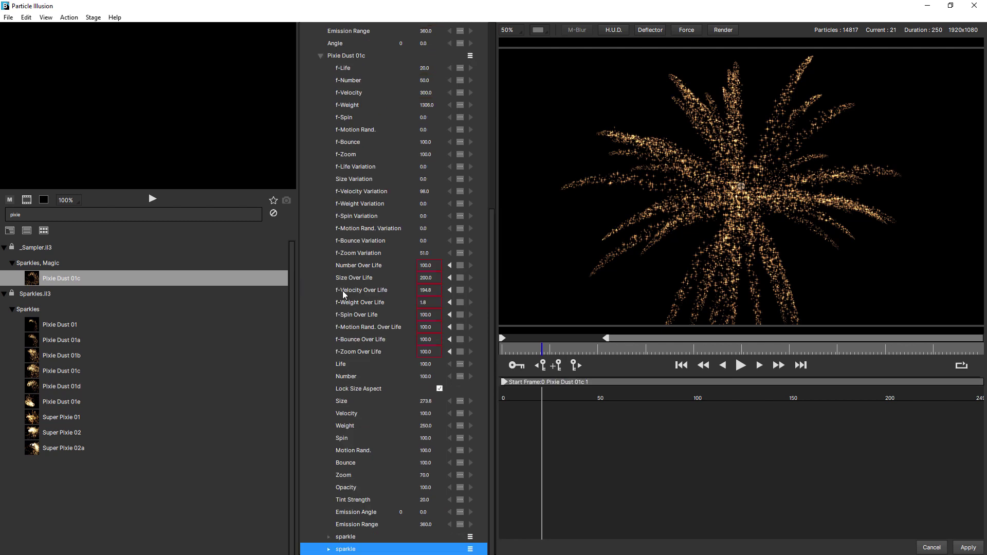
Step: Rename the first sparkle copy to 'Leading'
{"action": "left_click", "coordinate": [353, 538]}
{"action": "left_click", "coordinate": [470, 537]}
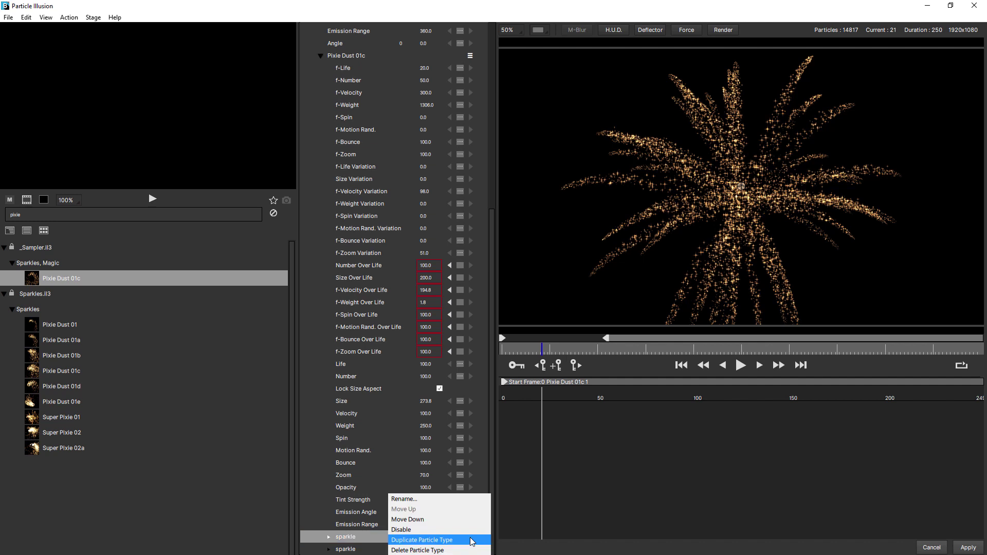
{"action": "left_click", "coordinate": [447, 500]}
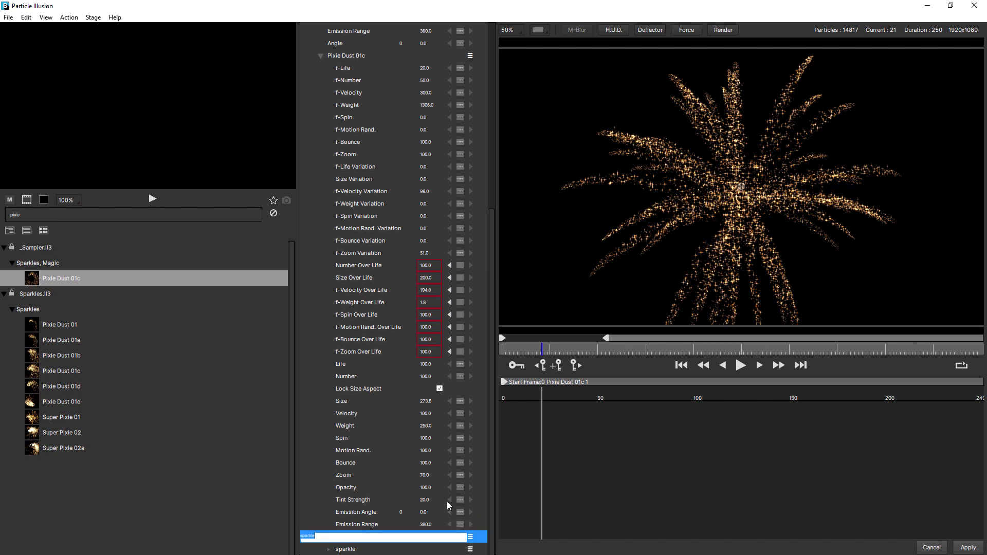
{"action": "type", "text": "Leading"}
{"action": "key", "text": "Return"}
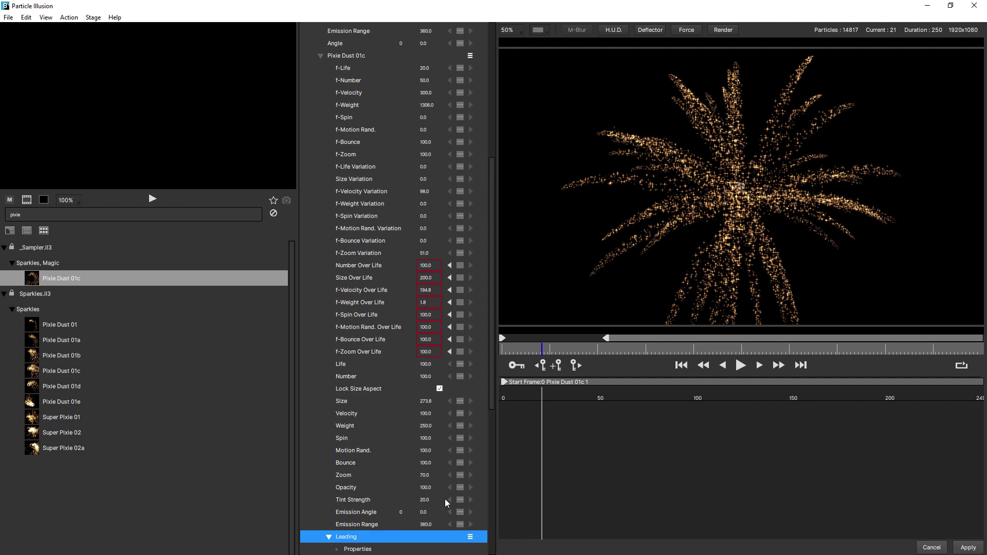
{"action": "scroll", "coordinate": [483, 465], "scroll_direction": "down", "scroll_amount": 5}
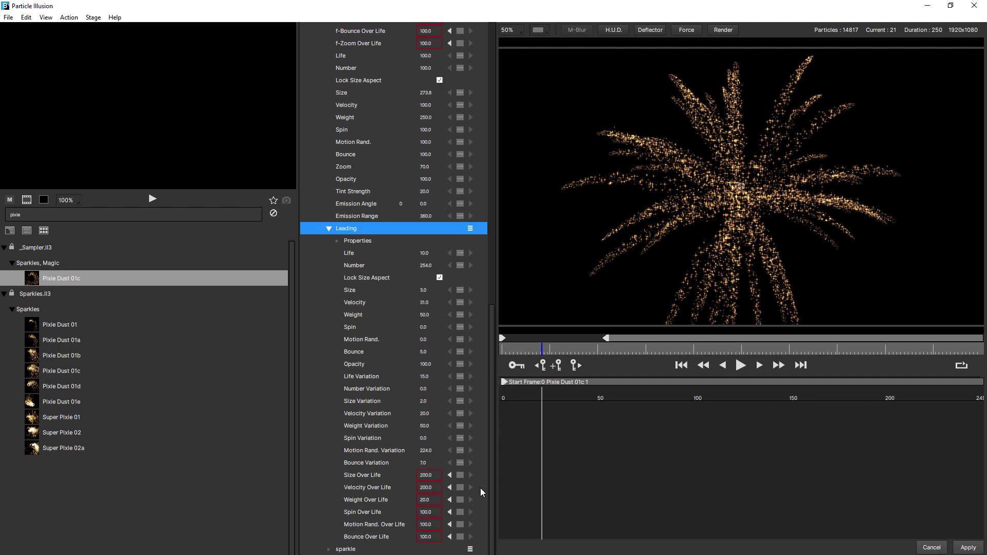
Step: Give Leading particles the blurred spikey star shape and preview the burst
{"action": "left_click", "coordinate": [337, 241]}
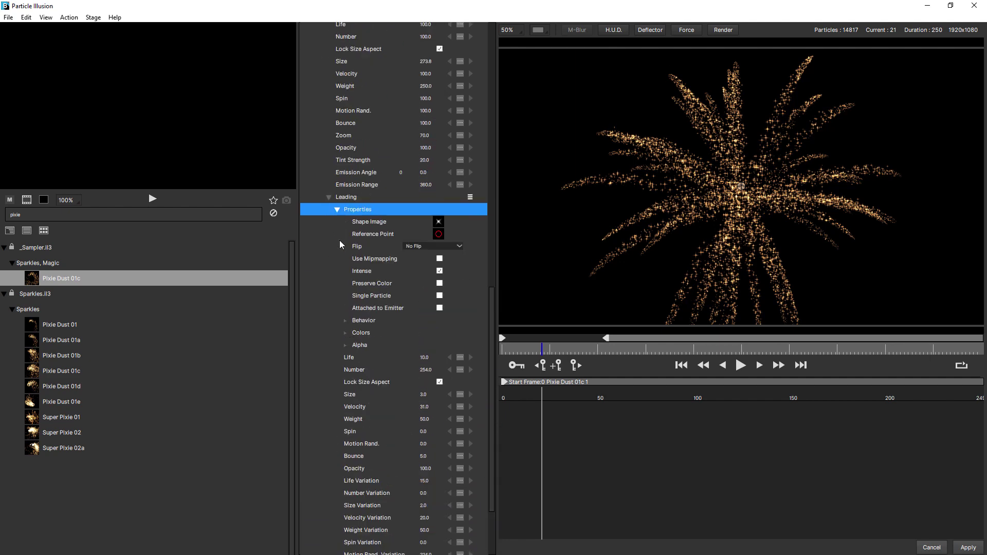
{"action": "left_click", "coordinate": [438, 222]}
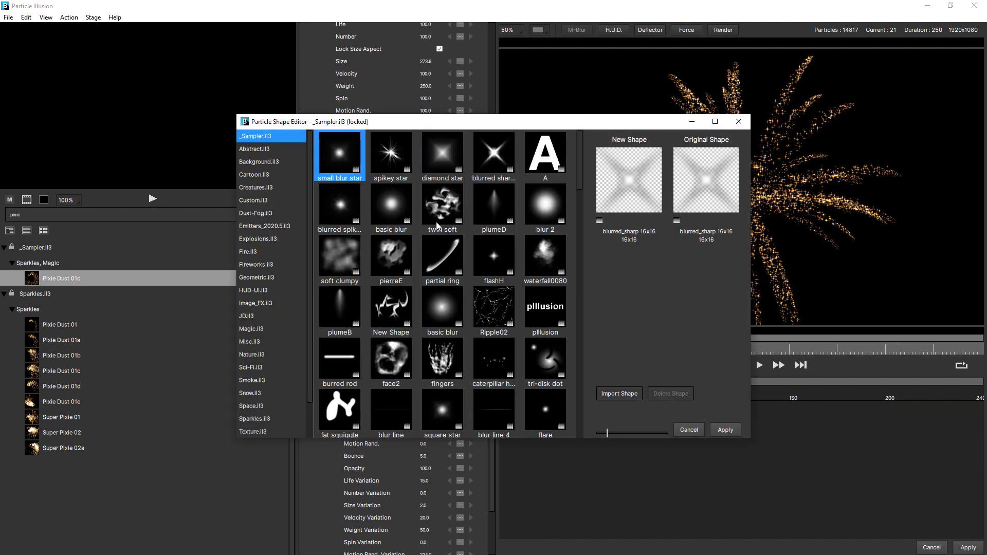
{"action": "left_click", "coordinate": [345, 208]}
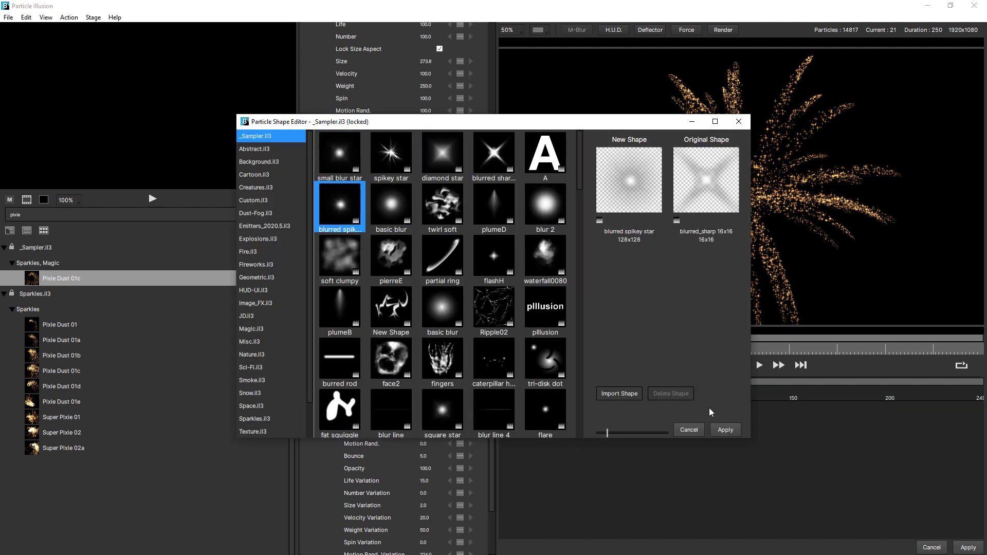
{"action": "left_click", "coordinate": [722, 431]}
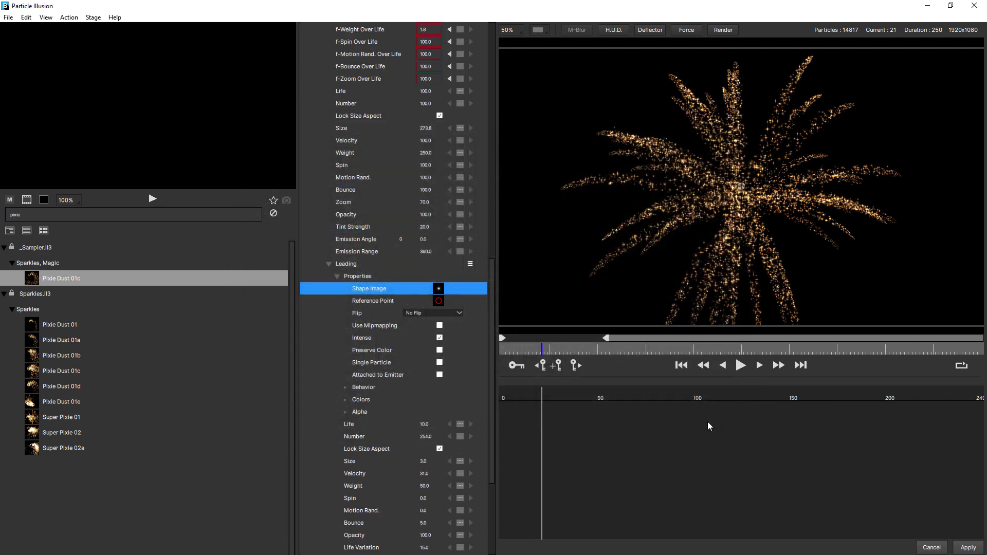
{"action": "left_click", "coordinate": [420, 459]}
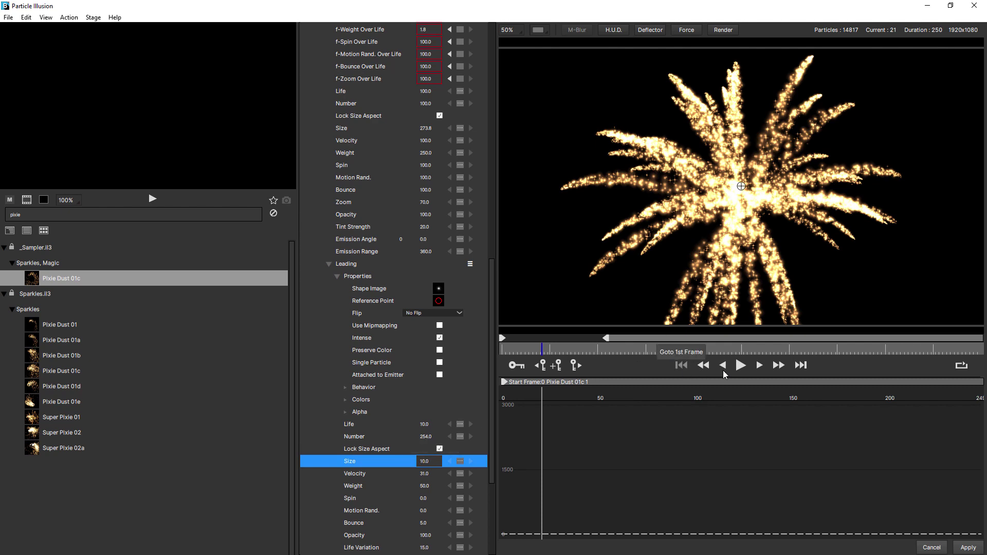
{"action": "left_click", "coordinate": [682, 366]}
{"action": "left_click", "coordinate": [742, 365]}
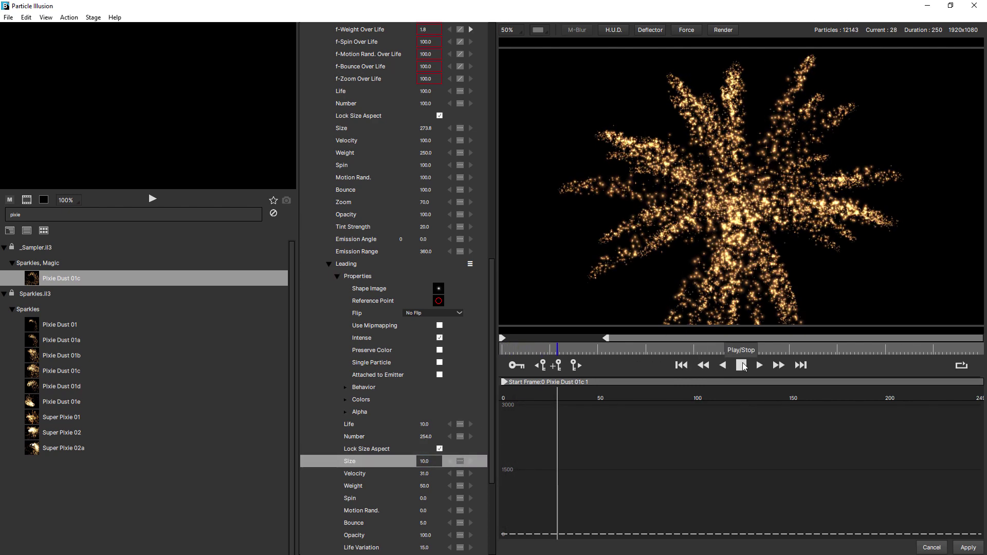
{"action": "left_click", "coordinate": [742, 366]}
{"action": "left_click", "coordinate": [682, 365]}
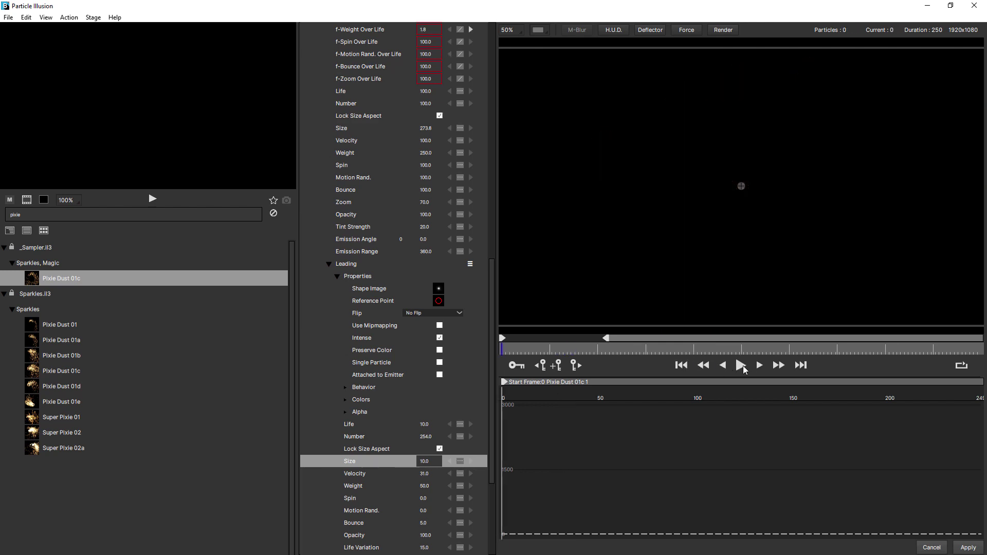
{"action": "left_click", "coordinate": [742, 365]}
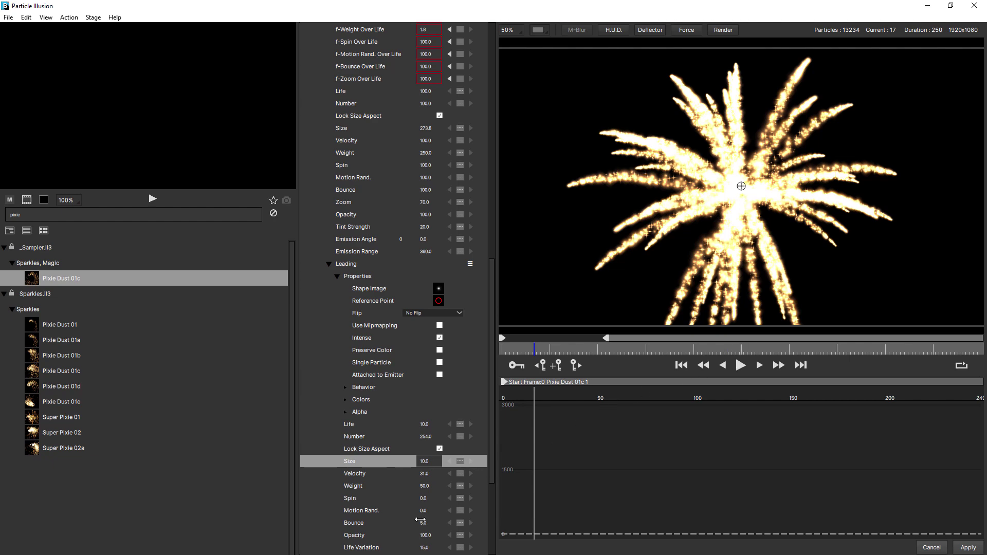
Step: Lower Leading opacity to about 36 and its Size to 6.0 for a finer, dimmer burst
{"action": "left_click", "coordinate": [424, 535]}
{"action": "left_click_drag", "start_coordinate": [424, 536], "coordinate": [394, 546]}
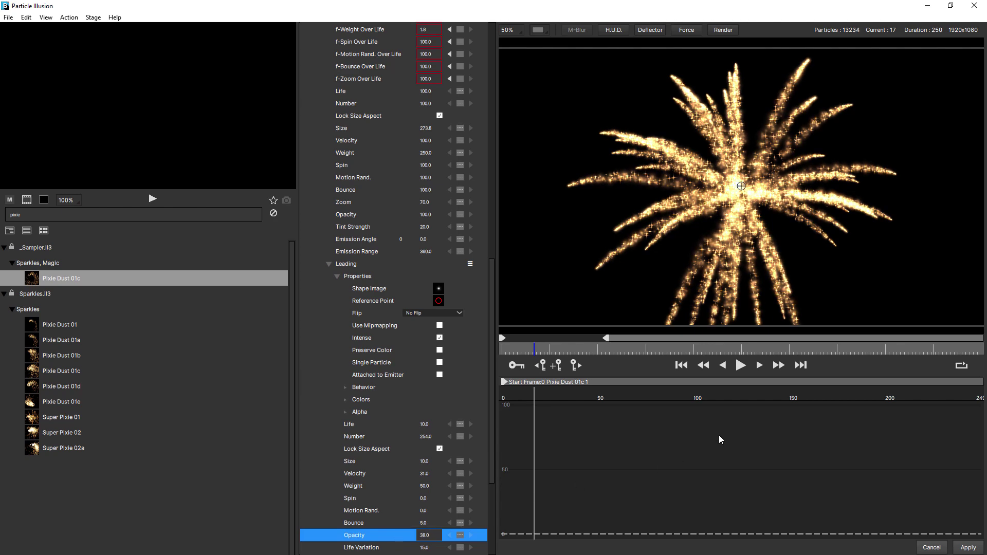
{"action": "left_click", "coordinate": [681, 365]}
{"action": "left_click", "coordinate": [741, 366]}
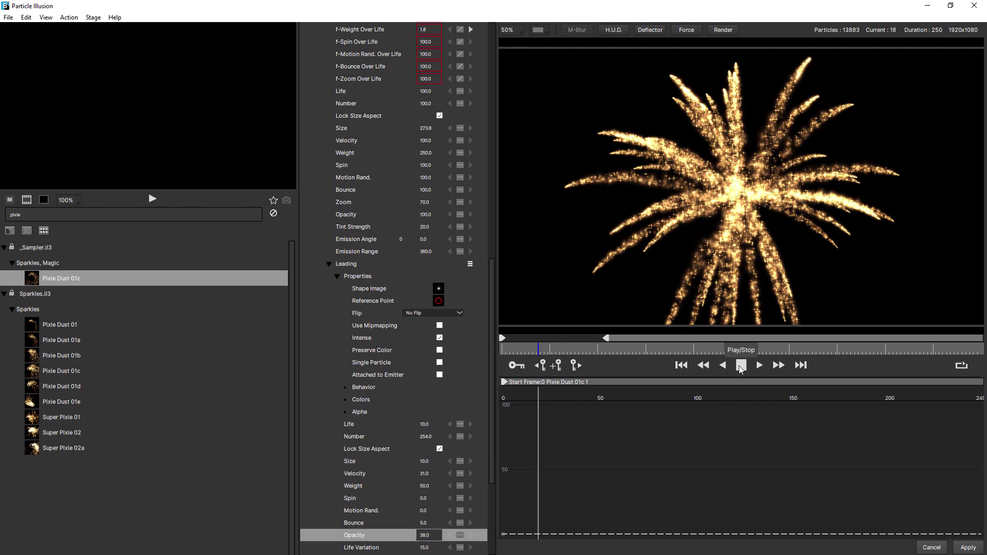
{"action": "left_click", "coordinate": [740, 366]}
{"action": "left_click", "coordinate": [682, 366]}
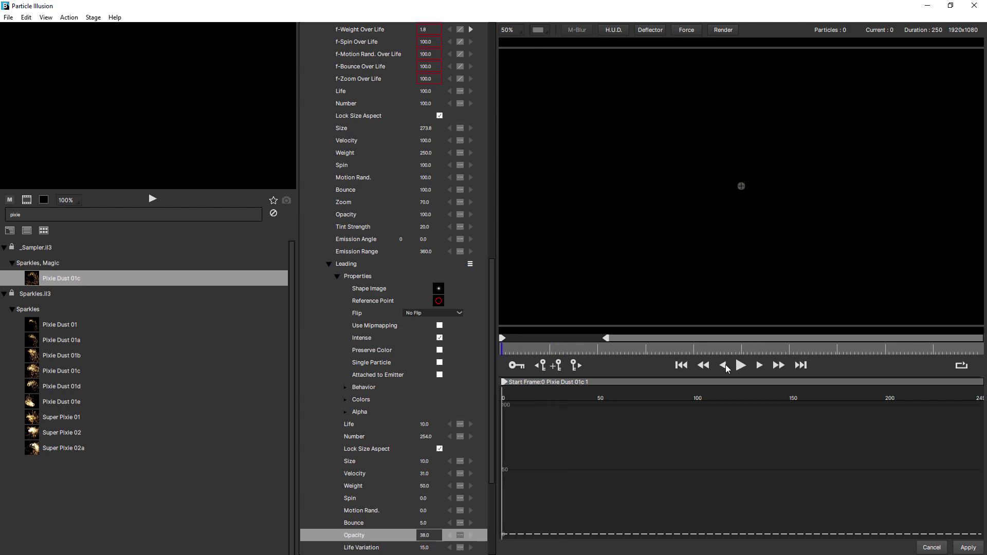
{"action": "left_click", "coordinate": [740, 366]}
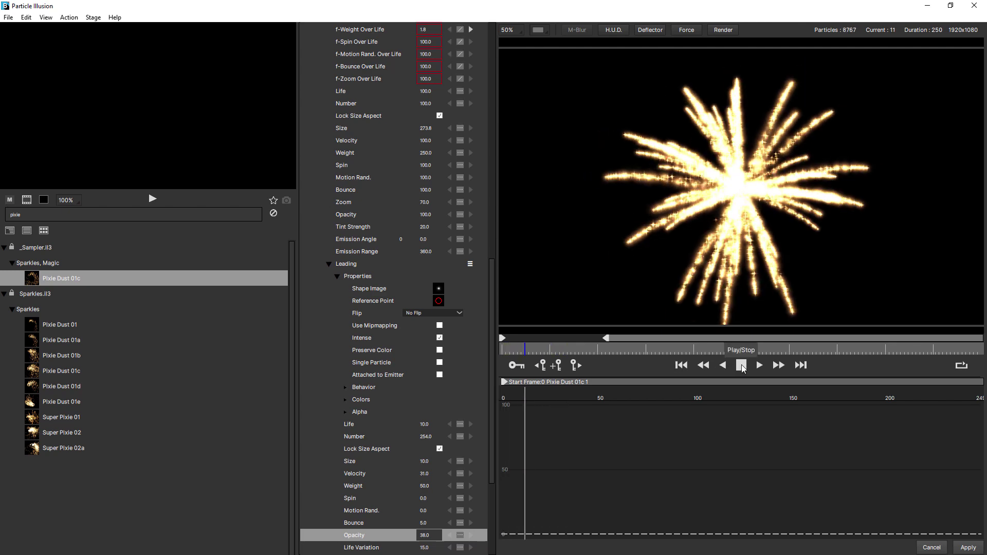
{"action": "left_click", "coordinate": [740, 366]}
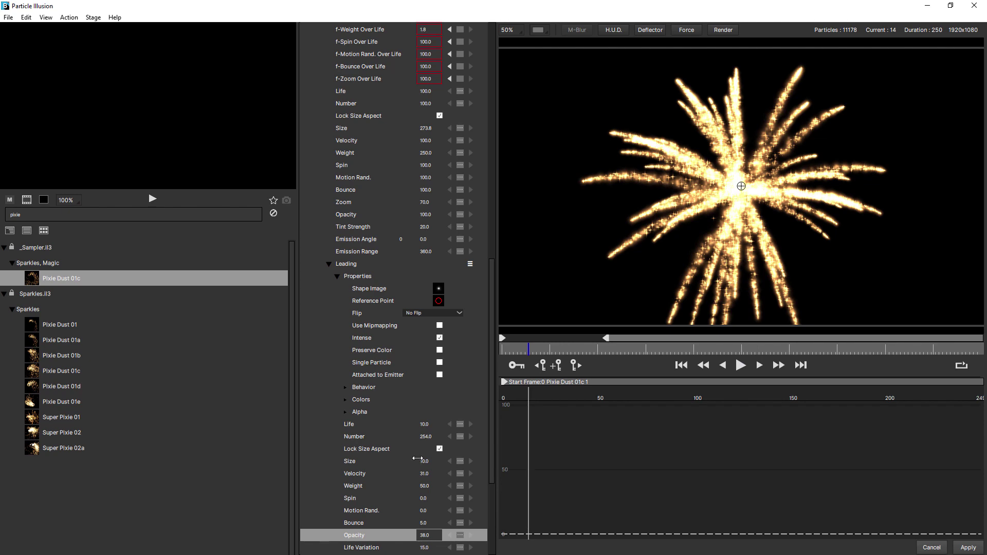
{"action": "left_click_drag", "start_coordinate": [426, 463], "coordinate": [423, 464]}
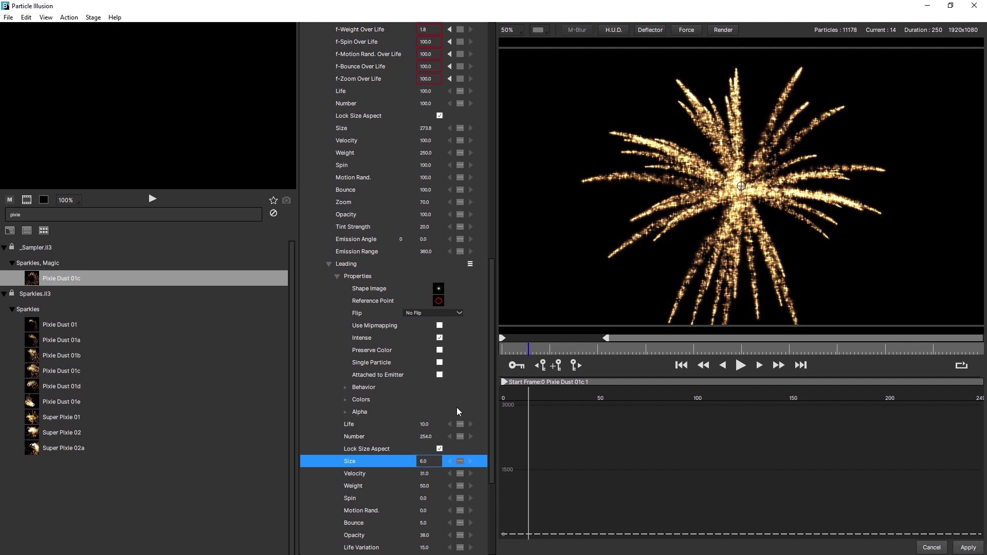
Step: Duplicate the Leading particle type and rename the copy to 'Glow'
{"action": "left_click", "coordinate": [347, 265]}
{"action": "left_click", "coordinate": [470, 263]}
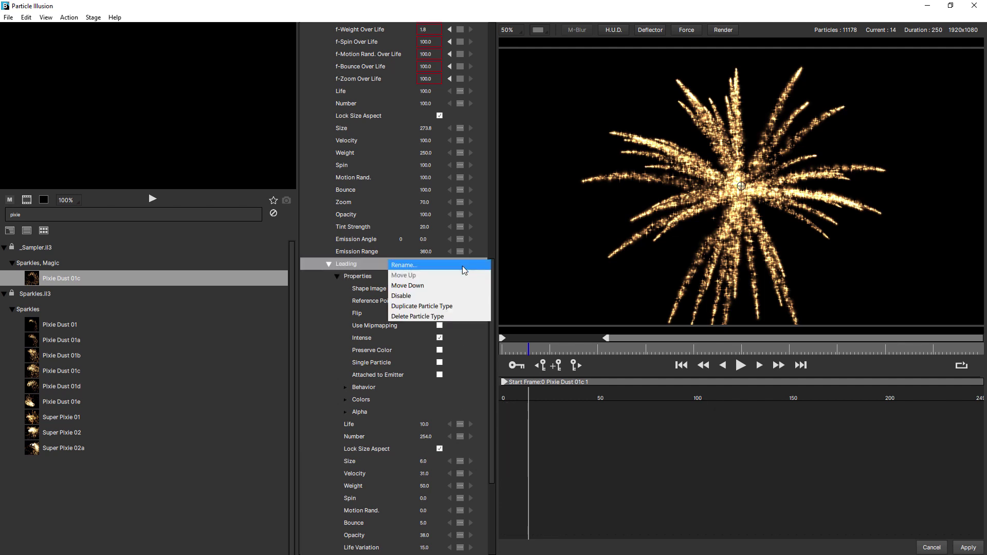
{"action": "left_click", "coordinate": [426, 307]}
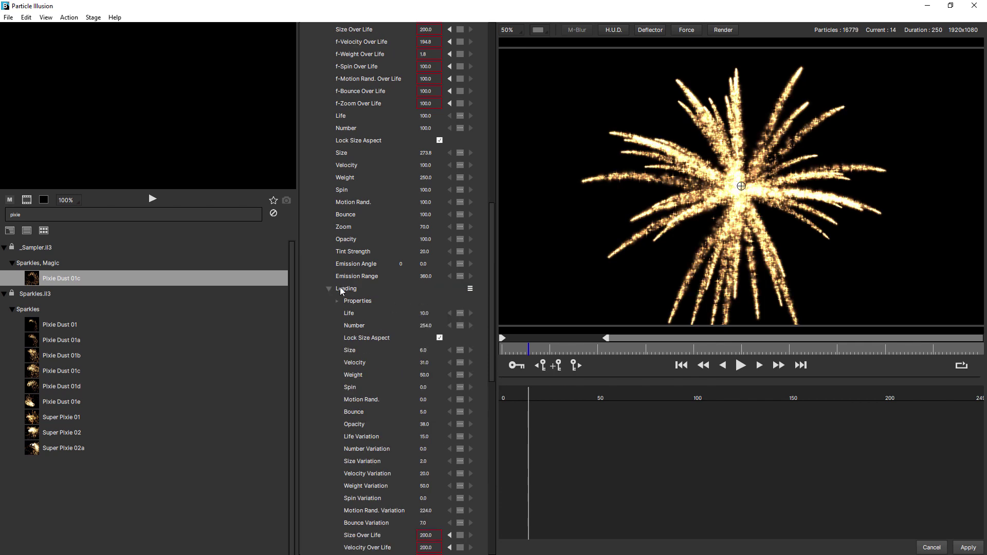
{"action": "left_click", "coordinate": [328, 289]}
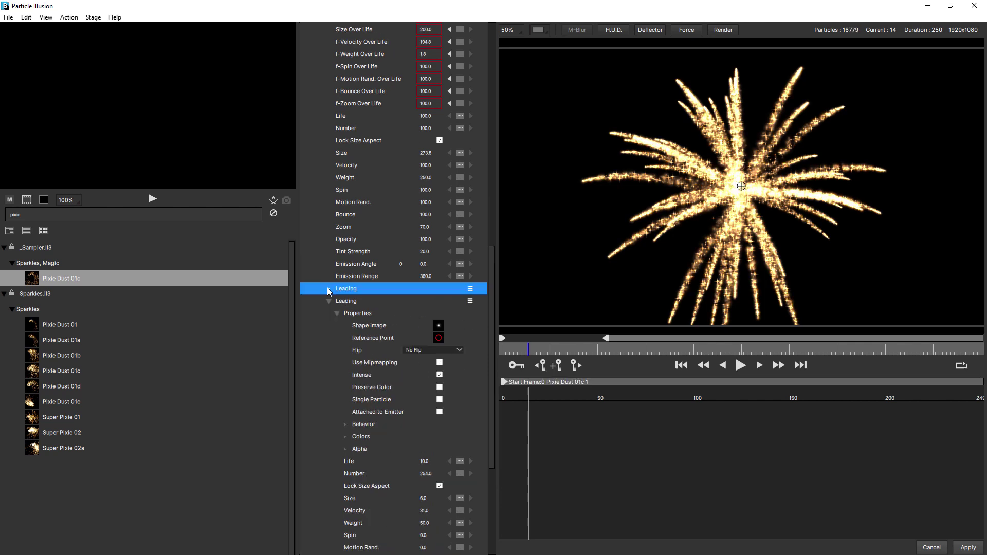
{"action": "left_click", "coordinate": [351, 302]}
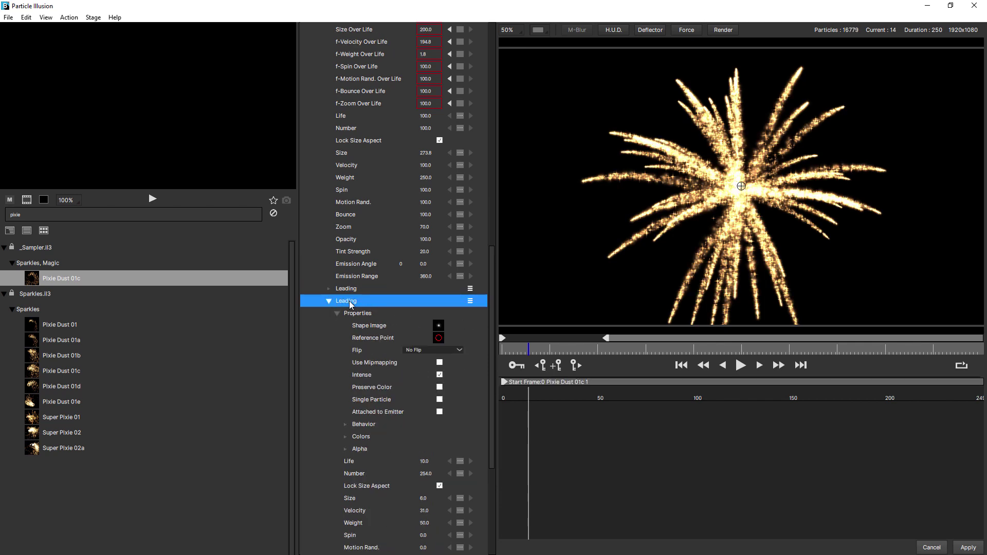
{"action": "left_click", "coordinate": [471, 300]}
{"action": "left_click", "coordinate": [441, 304]}
{"action": "type", "text": "Glow"}
{"action": "key", "text": "Return"}
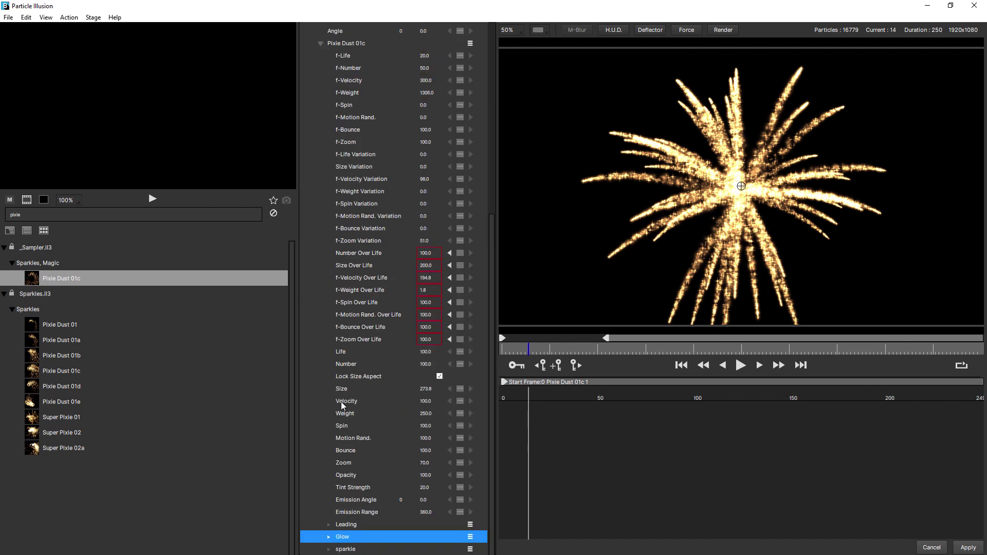
Step: Expand the original Leading settings and raise its particle size to 12
{"action": "scroll", "coordinate": [341, 405], "scroll_direction": "up", "scroll_amount": 2}
{"action": "scroll", "coordinate": [367, 231], "scroll_direction": "down", "scroll_amount": 2}
{"action": "left_click", "coordinate": [339, 525]}
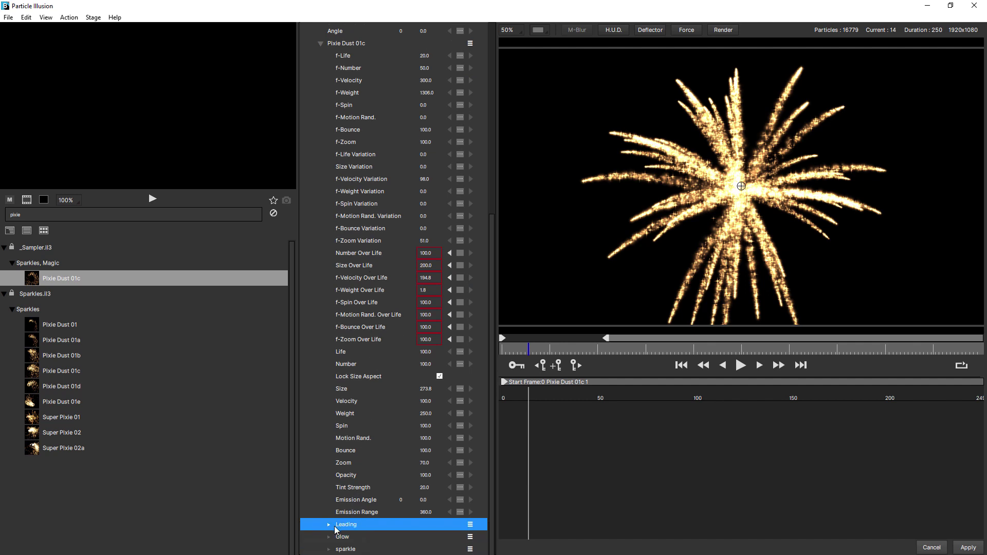
{"action": "left_click", "coordinate": [329, 525]}
{"action": "scroll", "coordinate": [323, 453], "scroll_direction": "down", "scroll_amount": 4}
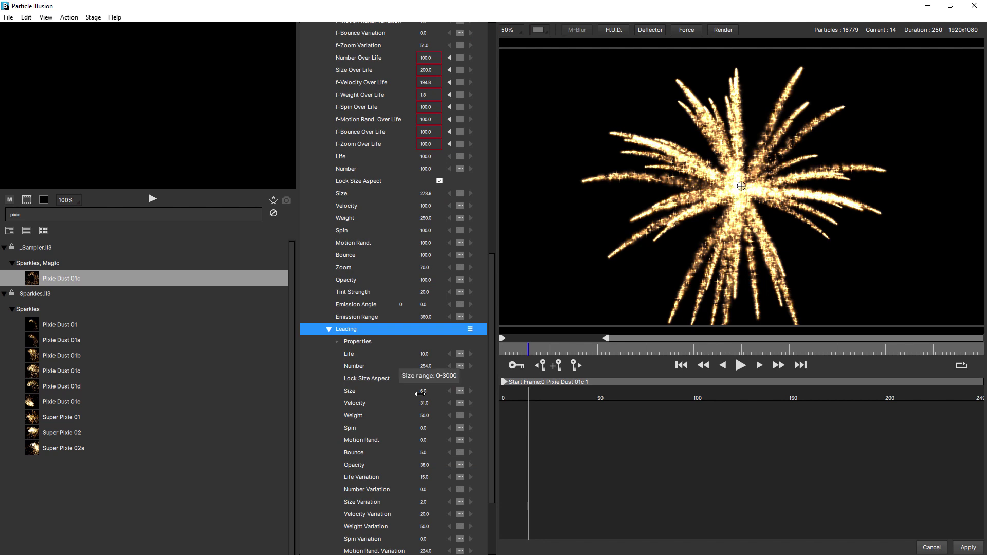
{"action": "left_click_drag", "start_coordinate": [419, 393], "coordinate": [426, 390]}
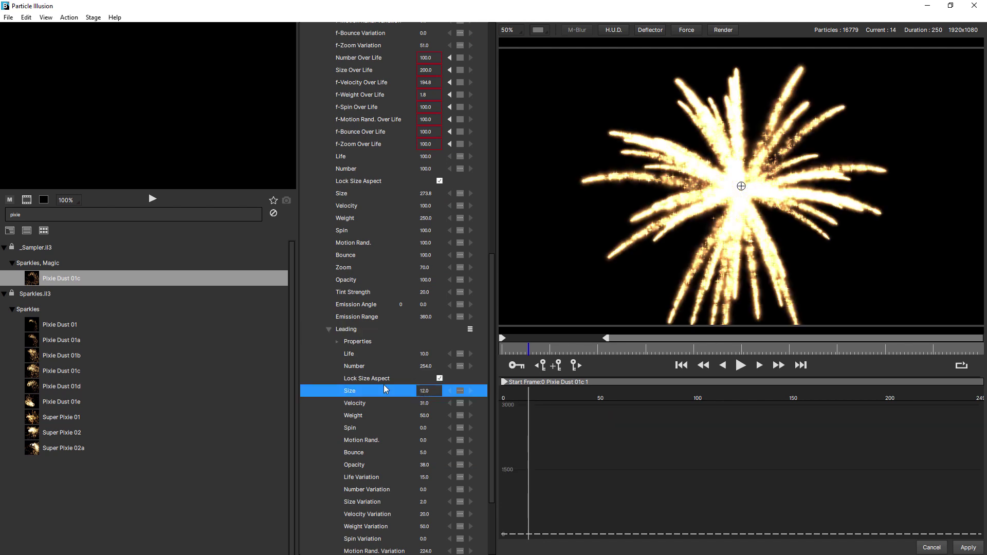
Step: Enable Single Particle for Leading and drag its Size up to about 44
{"action": "left_click", "coordinate": [337, 342]}
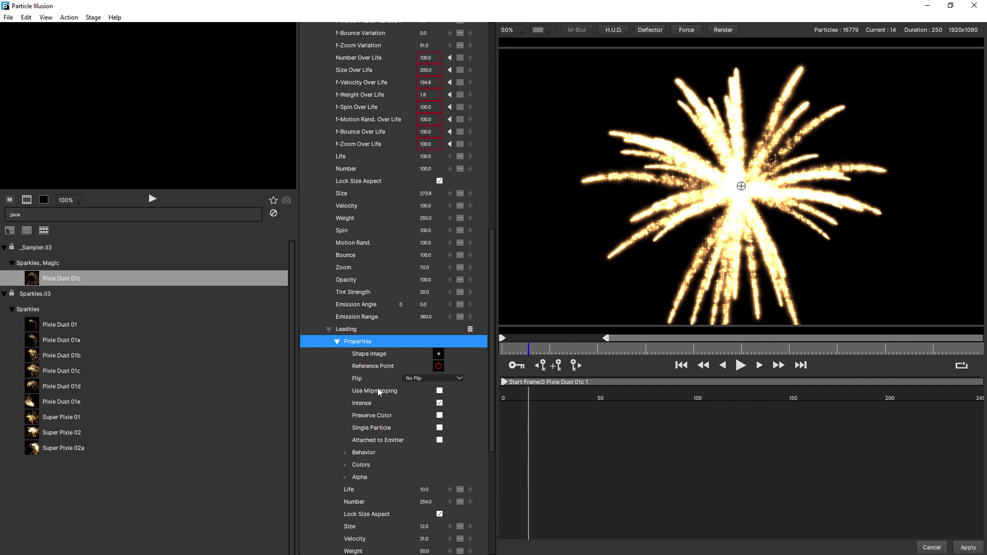
{"action": "left_click", "coordinate": [439, 428]}
{"action": "scroll", "coordinate": [407, 409], "scroll_direction": "down", "scroll_amount": 3}
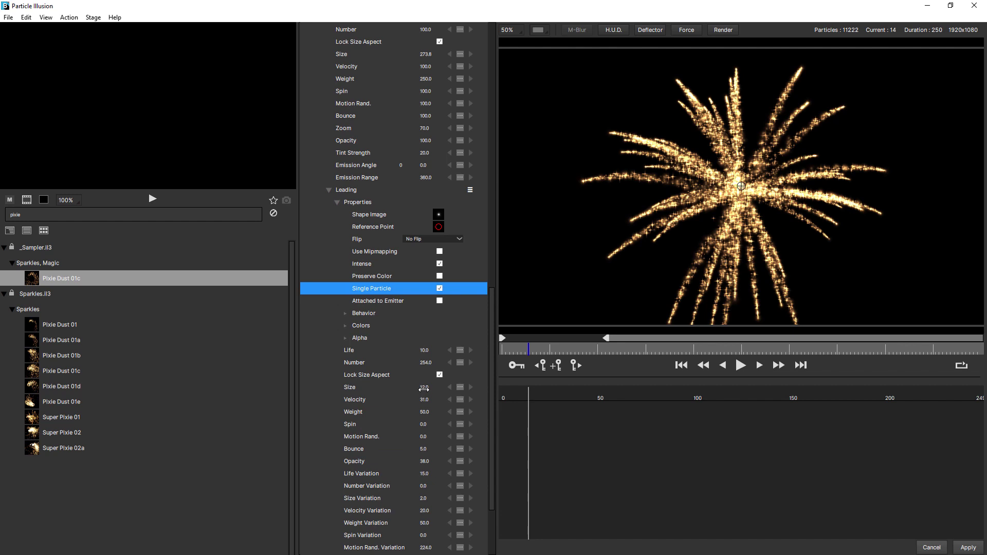
{"action": "left_click", "coordinate": [426, 388]}
{"action": "left_click_drag", "start_coordinate": [430, 387], "coordinate": [443, 387]}
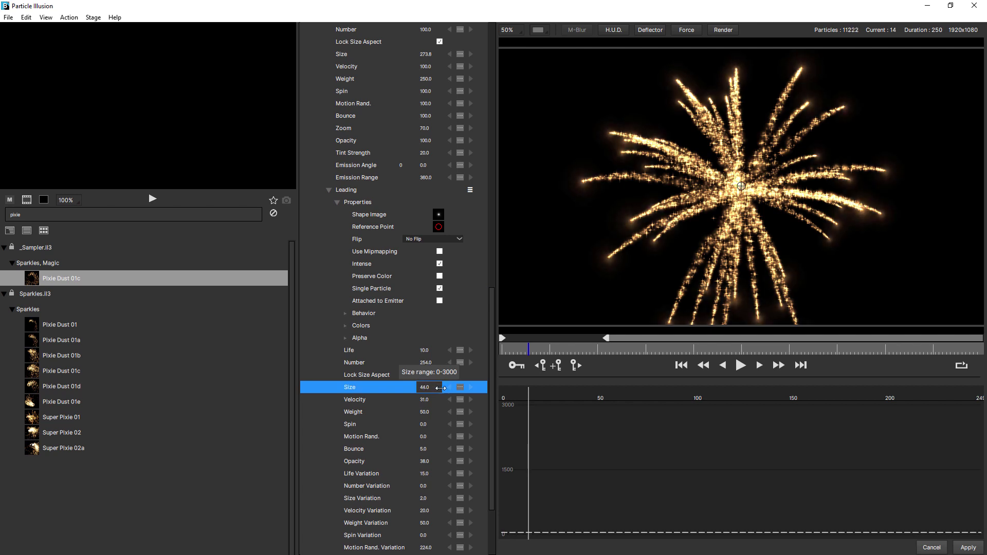
Step: Commit the Leading size, play the burst, and scrub to frame 58 to check fading
{"action": "left_click", "coordinate": [615, 428]}
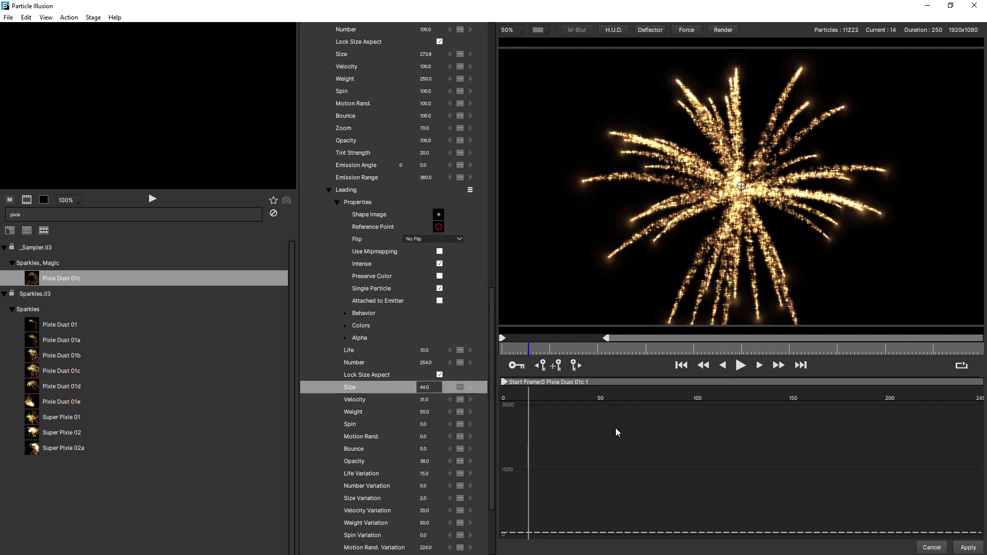
{"action": "key", "text": "space"}
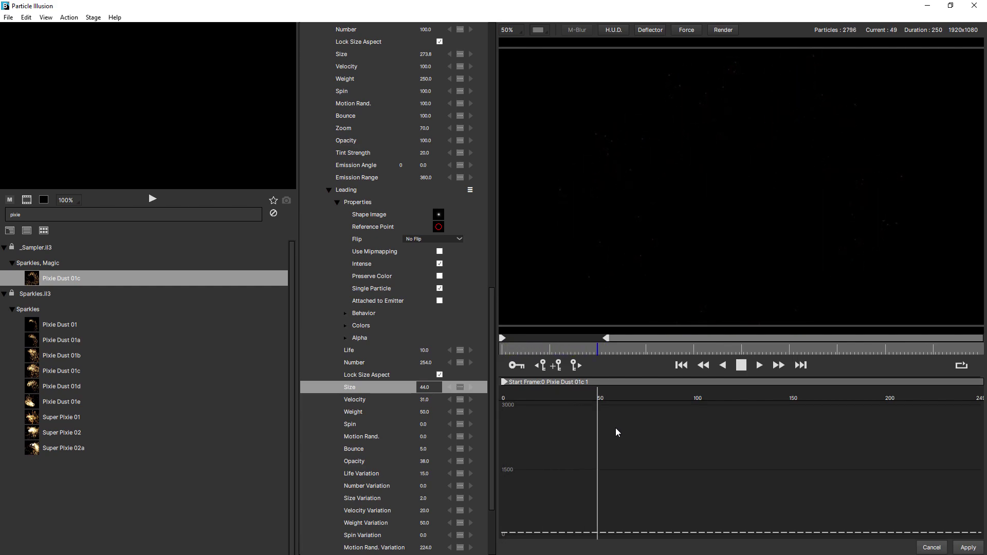
{"action": "key", "text": "space"}
{"action": "left_click_drag", "start_coordinate": [580, 352], "coordinate": [613, 352]}
{"action": "scroll", "coordinate": [601, 134], "scroll_direction": "up", "scroll_amount": 2}
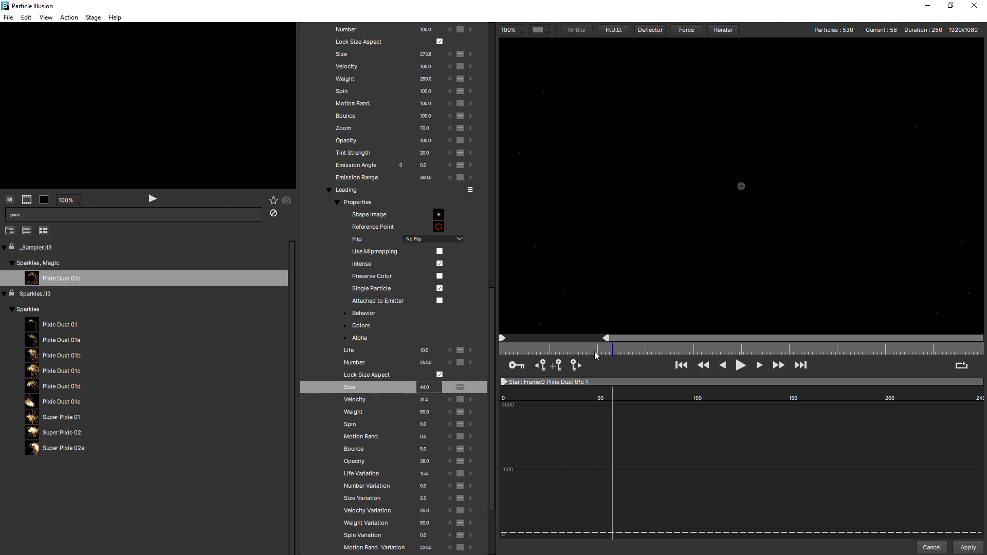
{"action": "left_click_drag", "start_coordinate": [593, 351], "coordinate": [614, 361]}
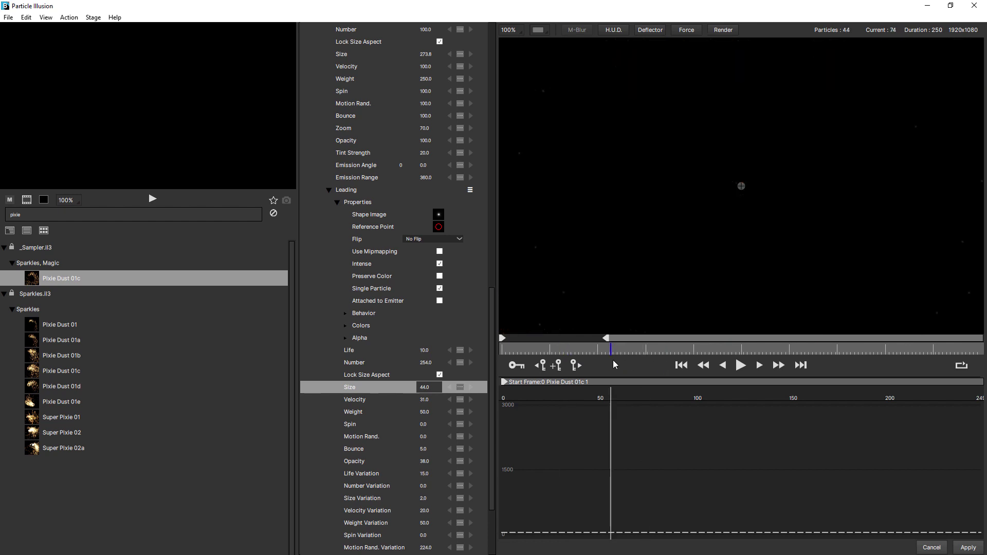
Step: Lower the end key of Pixie Dust 01c's Size Over Life curve to 0
{"action": "left_click", "coordinate": [329, 190]}
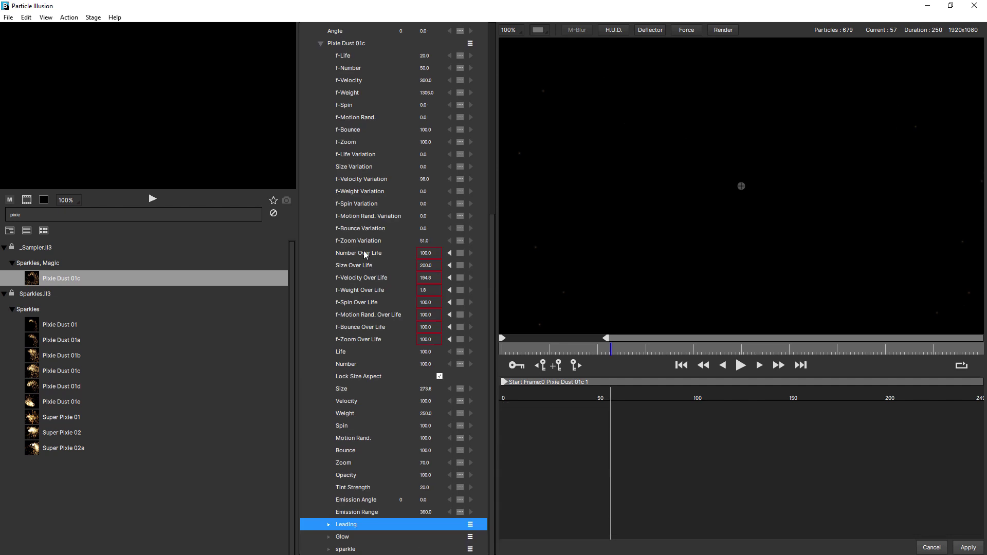
{"action": "left_click", "coordinate": [353, 264]}
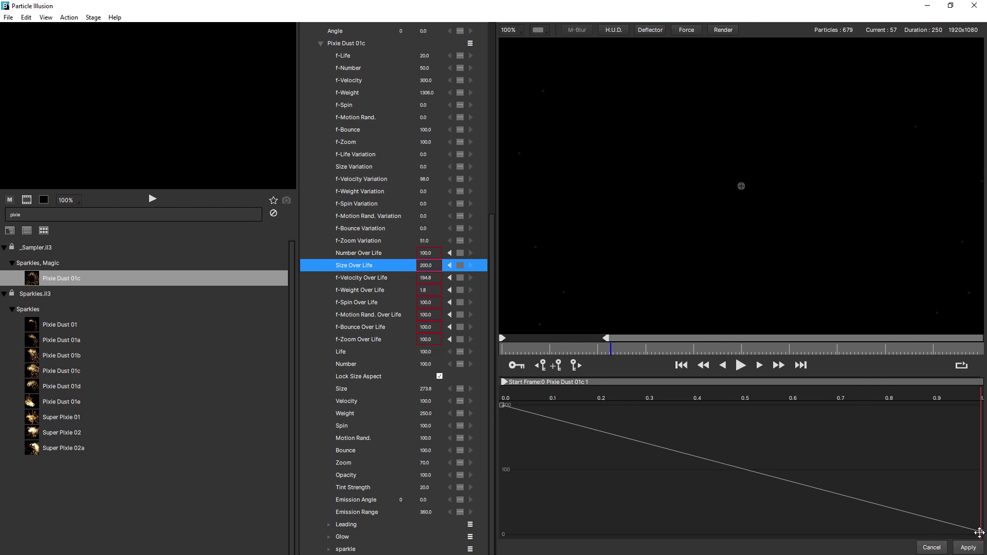
{"action": "scroll", "coordinate": [684, 232], "scroll_direction": "down", "scroll_amount": 1}
{"action": "scroll", "coordinate": [560, 287], "scroll_direction": "up", "scroll_amount": 2}
{"action": "scroll", "coordinate": [565, 277], "scroll_direction": "down", "scroll_amount": 1}
{"action": "left_click", "coordinate": [981, 529]}
{"action": "left_click_drag", "start_coordinate": [981, 533], "coordinate": [982, 548]}
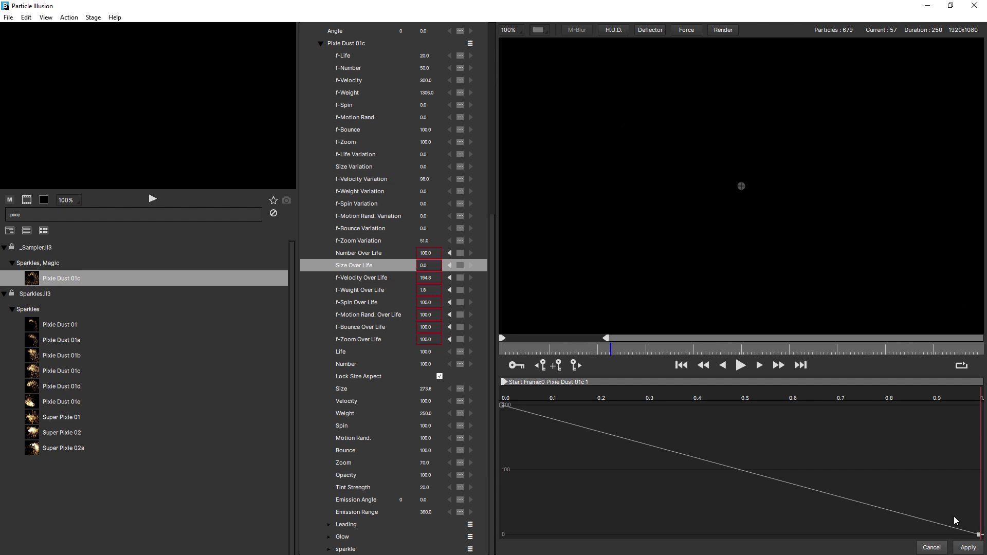
Step: Replay the burst from the start and scrub to frames 13, 78 and 48 to review it
{"action": "left_click", "coordinate": [701, 366]}
{"action": "scroll", "coordinate": [711, 251], "scroll_direction": "down", "scroll_amount": 2}
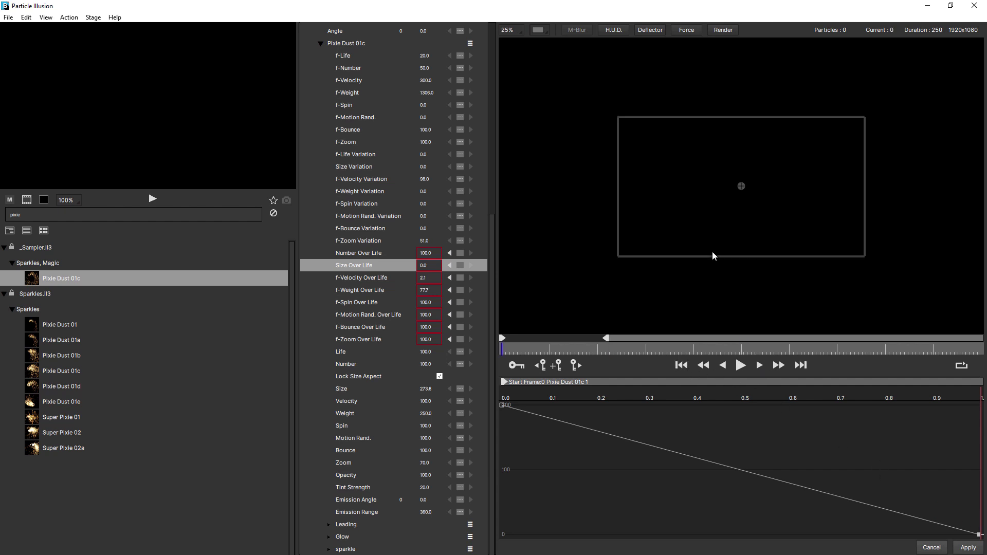
{"action": "left_click", "coordinate": [741, 366]}
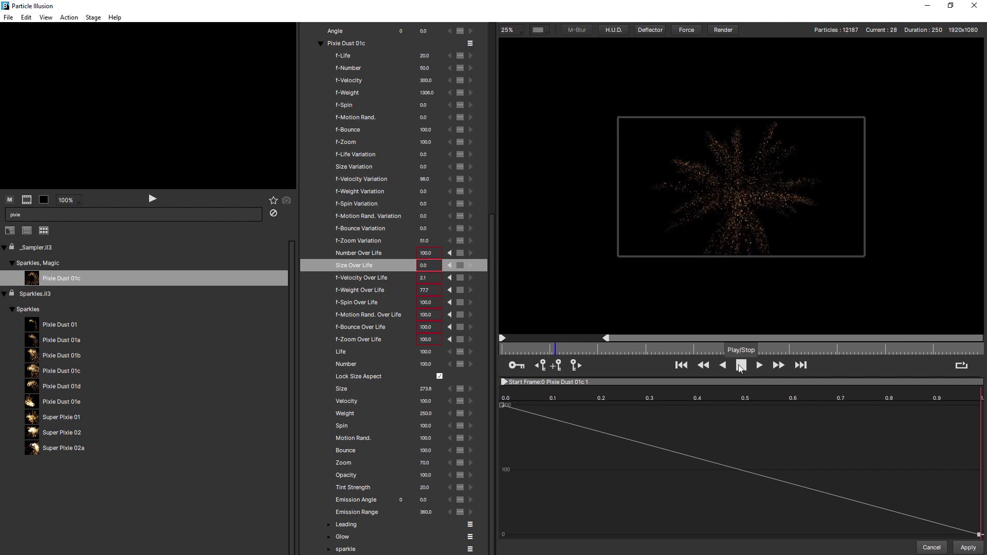
{"action": "scroll", "coordinate": [754, 196], "scroll_direction": "up", "scroll_amount": 1}
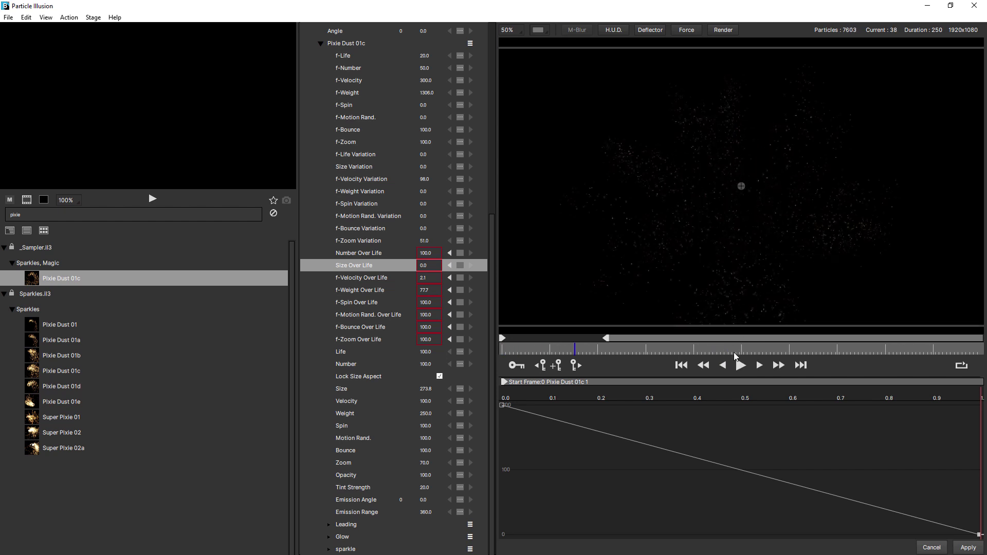
{"action": "left_click", "coordinate": [681, 365]}
{"action": "left_click", "coordinate": [741, 366]}
{"action": "left_click", "coordinate": [740, 366]}
{"action": "mouse_move", "coordinate": [613, 345]}
{"action": "left_mouse_down"}
{"action": "mouse_move", "coordinate": [496, 354]}
{"action": "mouse_move", "coordinate": [610, 350]}
{"action": "left_mouse_up"}
{"action": "left_click", "coordinate": [653, 348]}
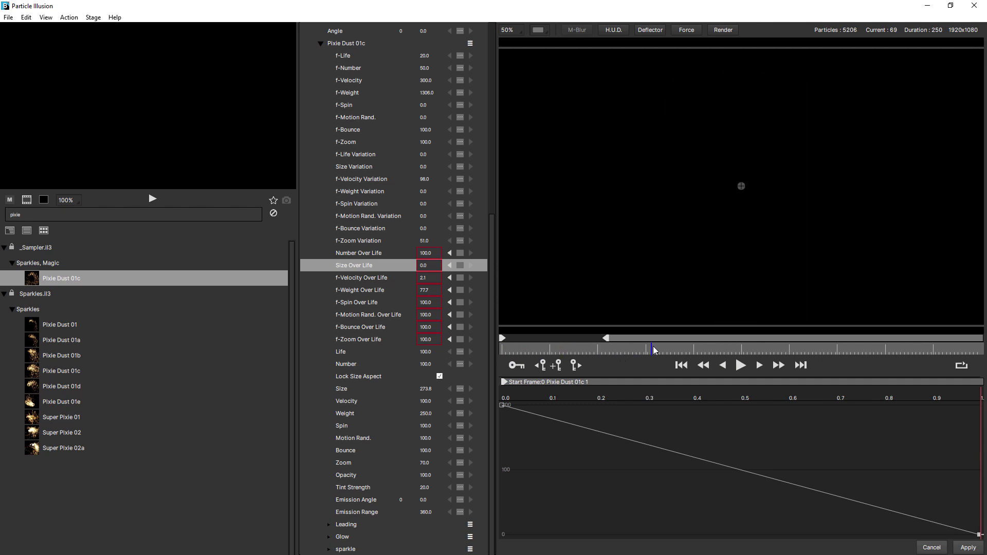
{"action": "left_click", "coordinate": [596, 352]}
{"action": "left_click", "coordinate": [741, 366]}
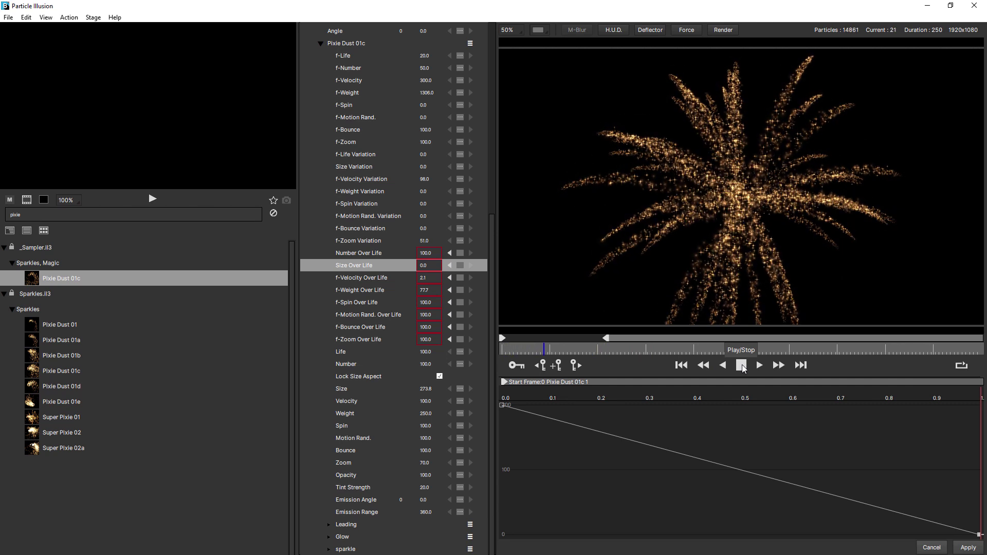
{"action": "left_click", "coordinate": [742, 366]}
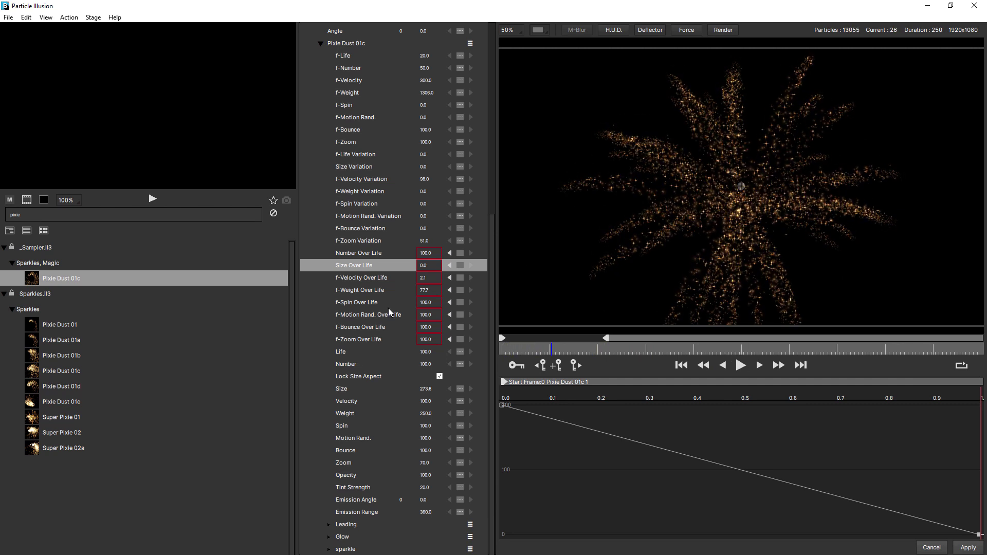
Step: Expand the sparkle particle's Alpha settings and replay the burst from the first frame
{"action": "left_click", "coordinate": [330, 549]}
{"action": "scroll", "coordinate": [409, 401], "scroll_direction": "down", "scroll_amount": 10}
{"action": "left_click", "coordinate": [338, 253]}
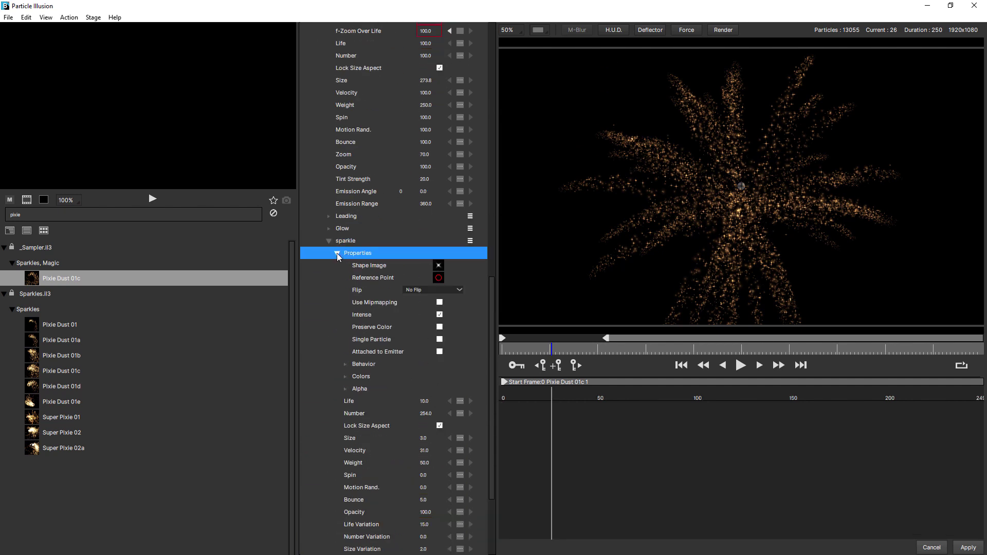
{"action": "left_click", "coordinate": [345, 389]}
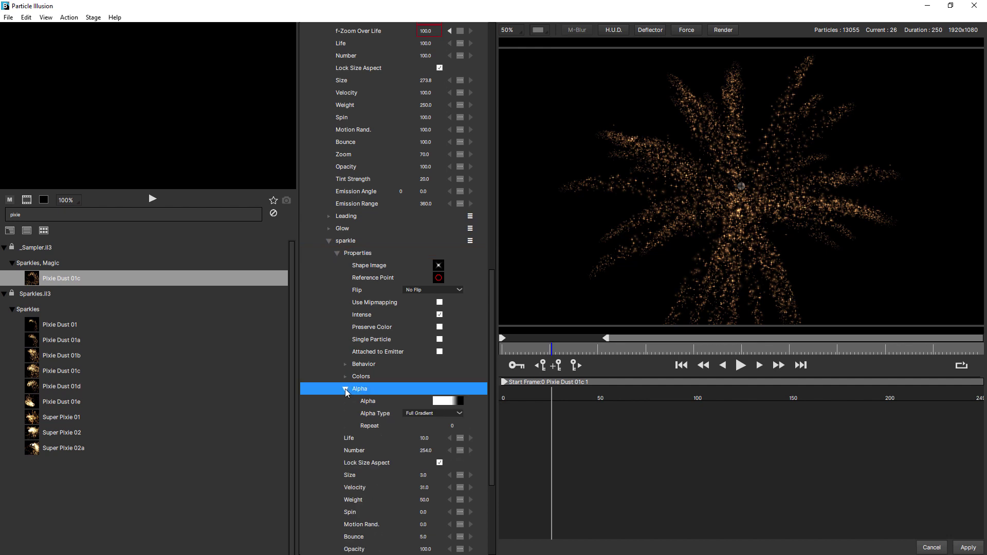
{"action": "double_click", "coordinate": [453, 428]}
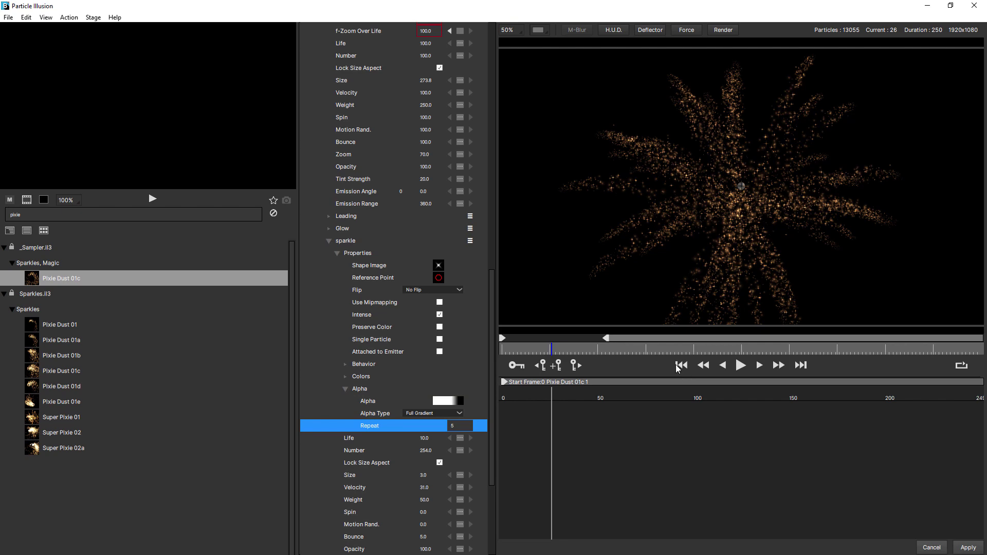
{"action": "left_click", "coordinate": [678, 367]}
{"action": "left_click", "coordinate": [740, 366]}
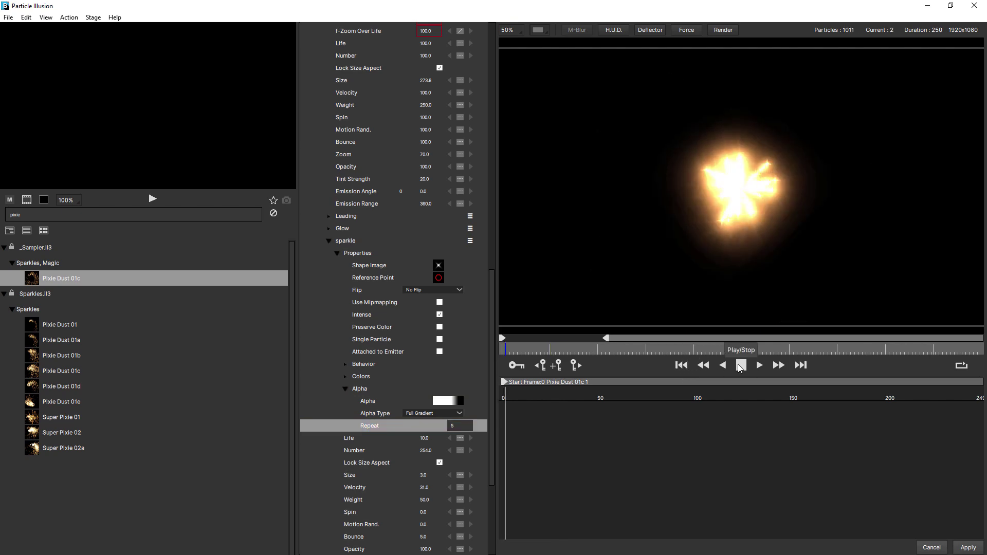
{"action": "left_click", "coordinate": [740, 366]}
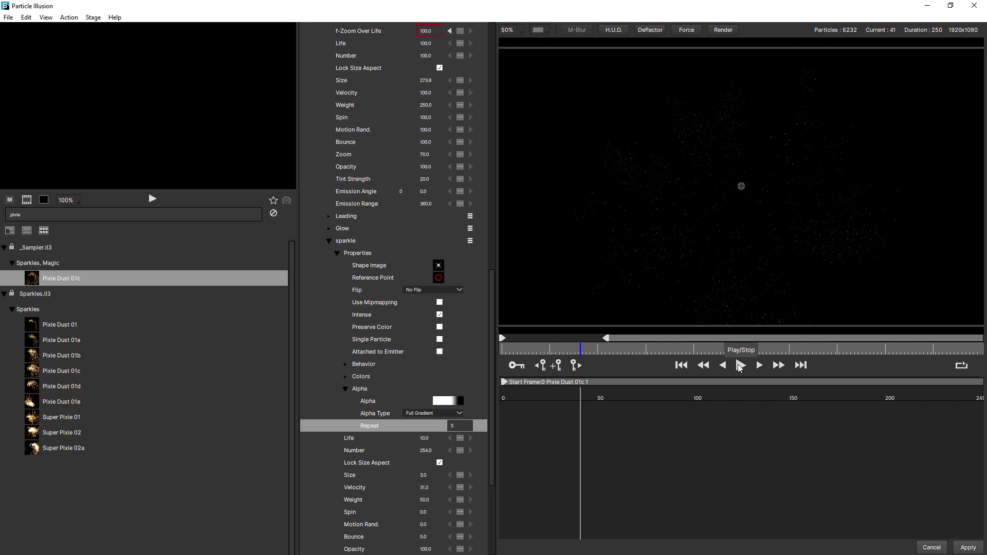
Step: Set the Glow particle's Alpha Repeat to 5 and preview the golden sparkle burst
{"action": "left_click", "coordinate": [328, 230]}
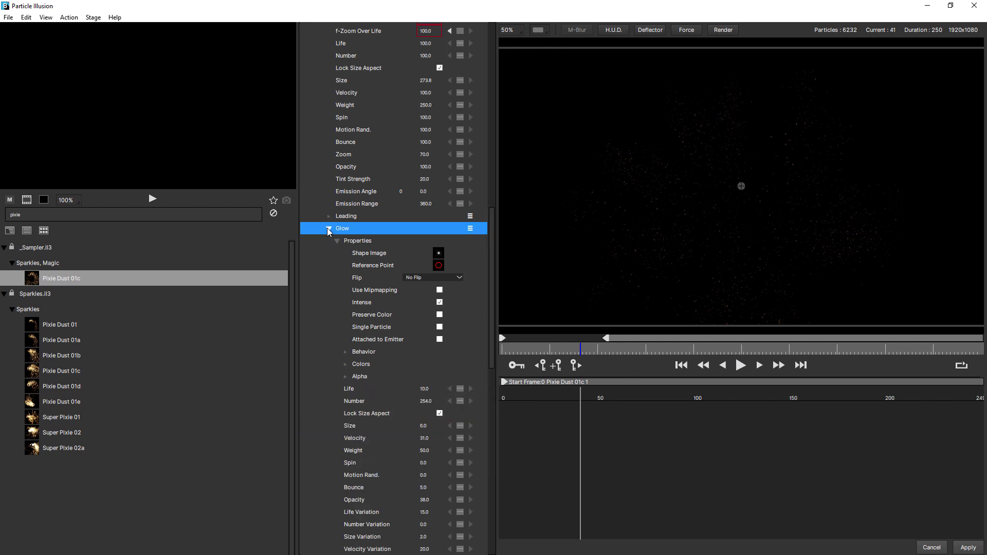
{"action": "left_click", "coordinate": [345, 377]}
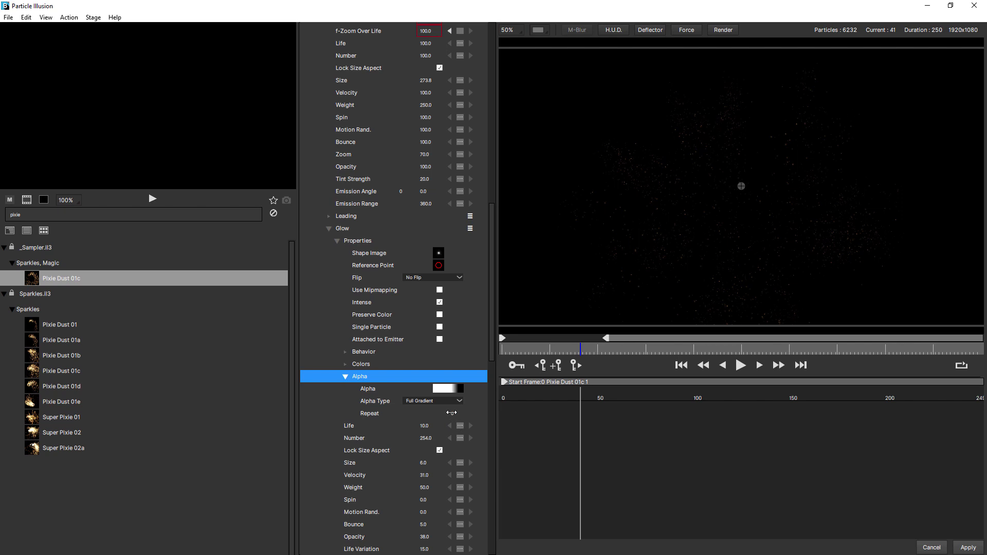
{"action": "left_click", "coordinate": [451, 413]}
{"action": "type", "text": "5"}
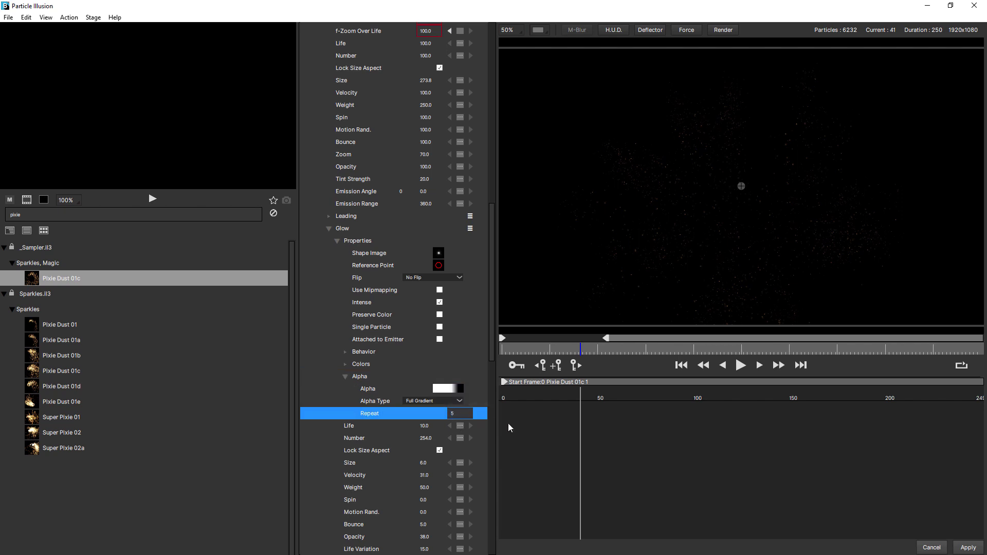
{"action": "key", "text": "Return"}
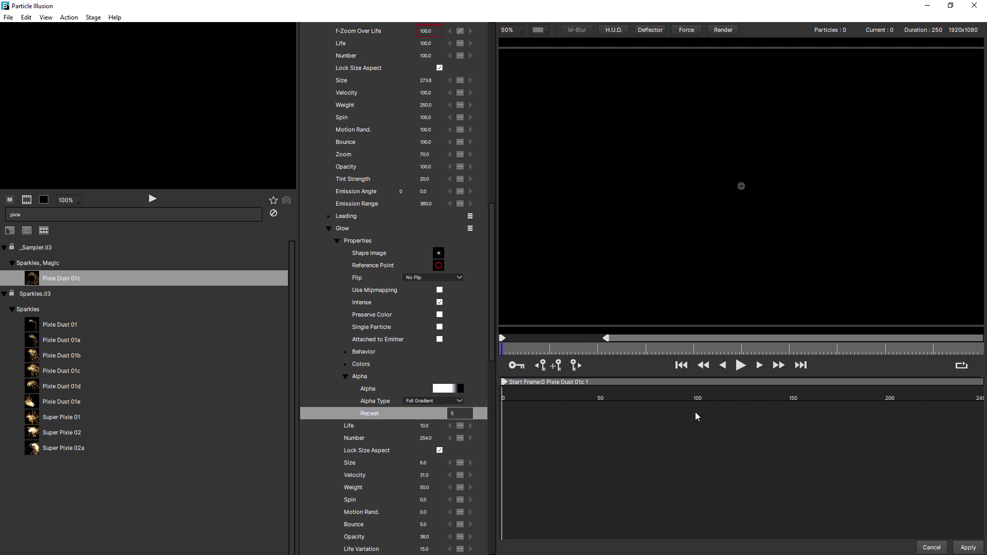
{"action": "key", "text": "space"}
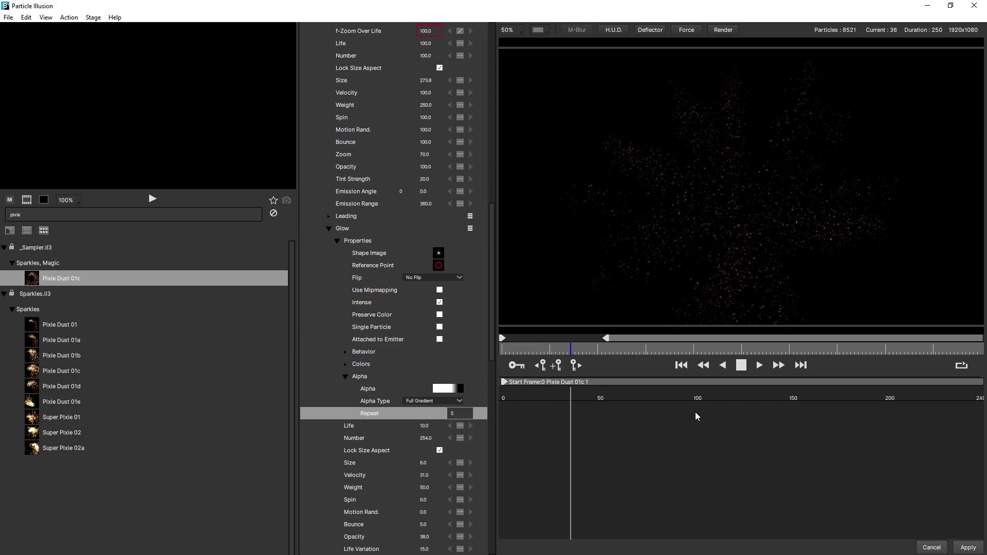
{"action": "key", "text": "space"}
Step: Recolour the Leading particles' colour gradient to orange #ffaa00 and replay the burst
{"action": "left_click", "coordinate": [521, 350]}
{"action": "left_click", "coordinate": [528, 350]}
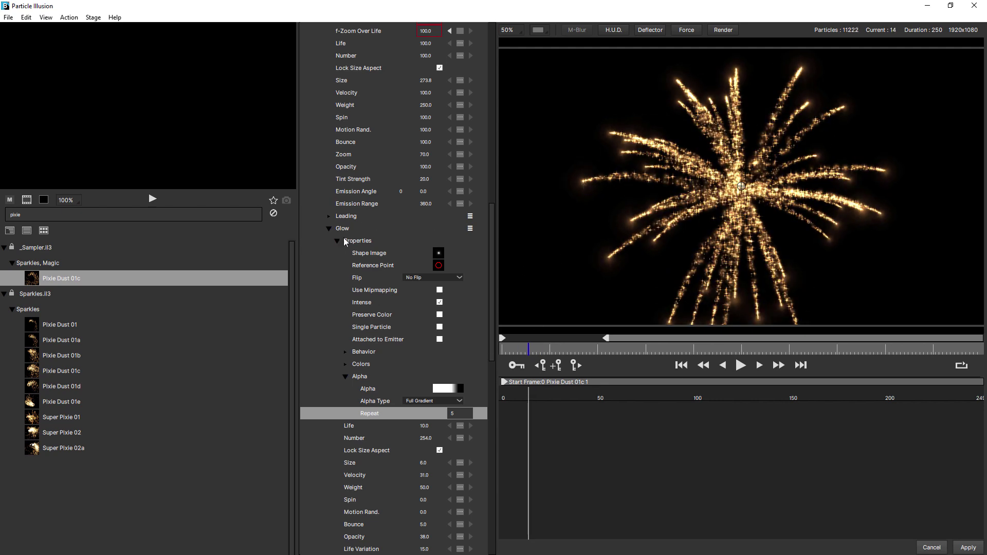
{"action": "left_click", "coordinate": [328, 216]}
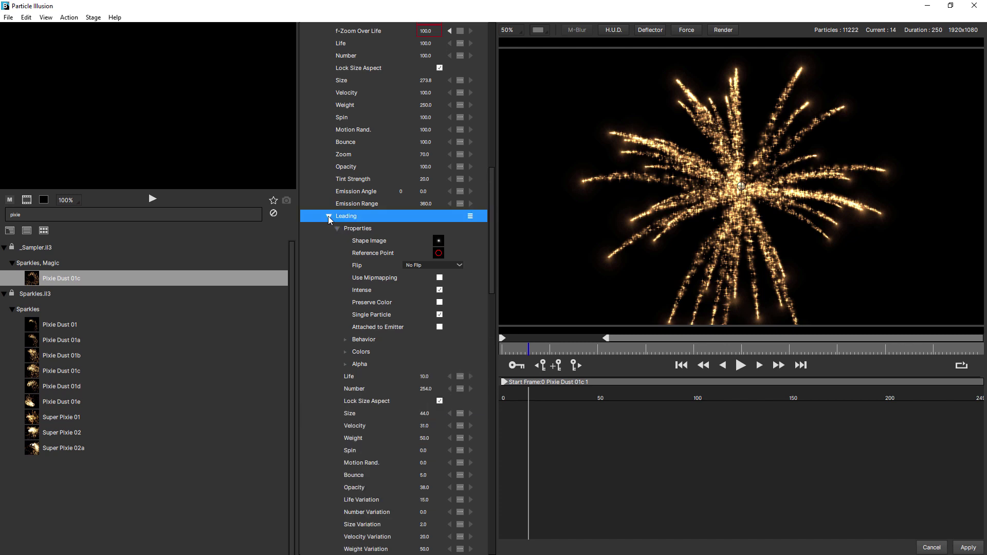
{"action": "left_click", "coordinate": [344, 352]}
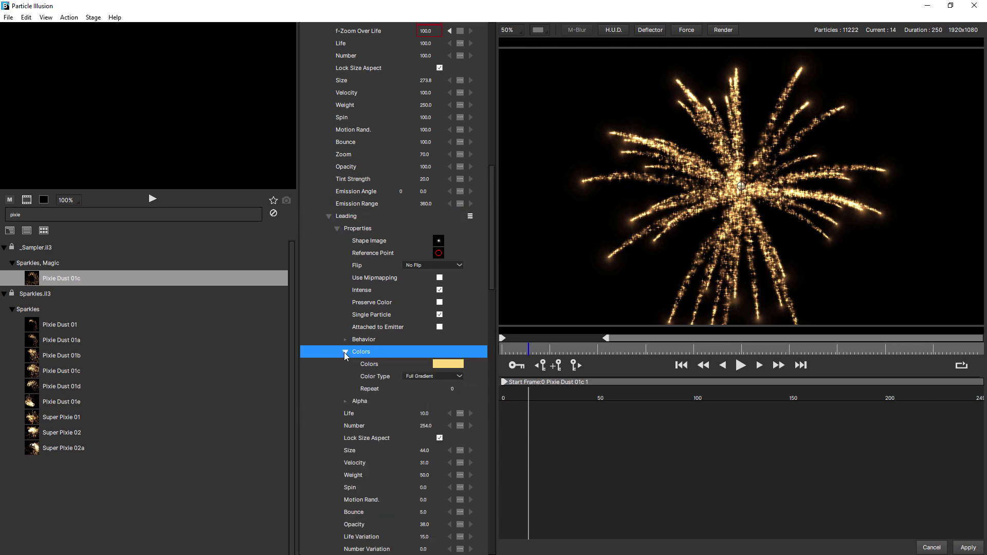
{"action": "left_click", "coordinate": [441, 364]}
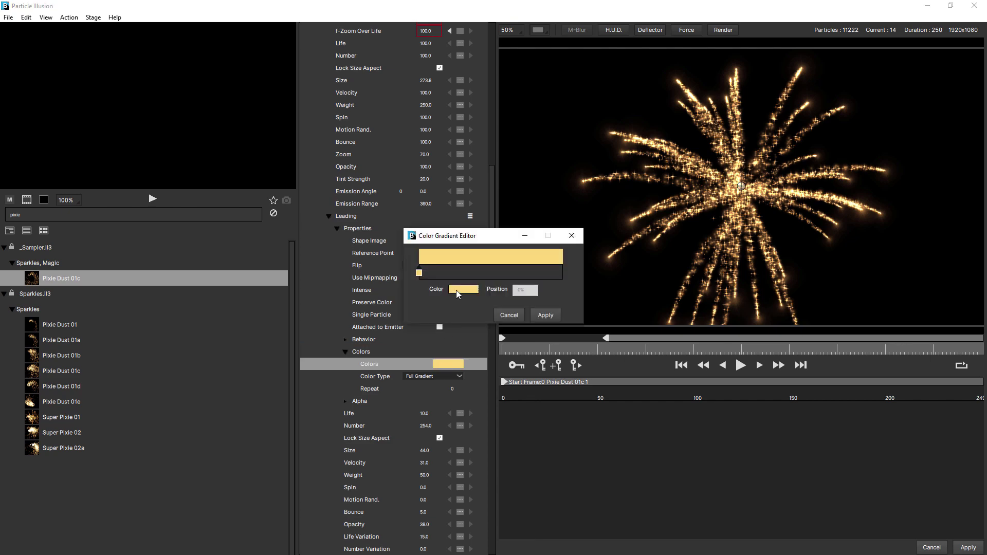
{"action": "left_click", "coordinate": [457, 291]}
{"action": "left_click", "coordinate": [441, 232]}
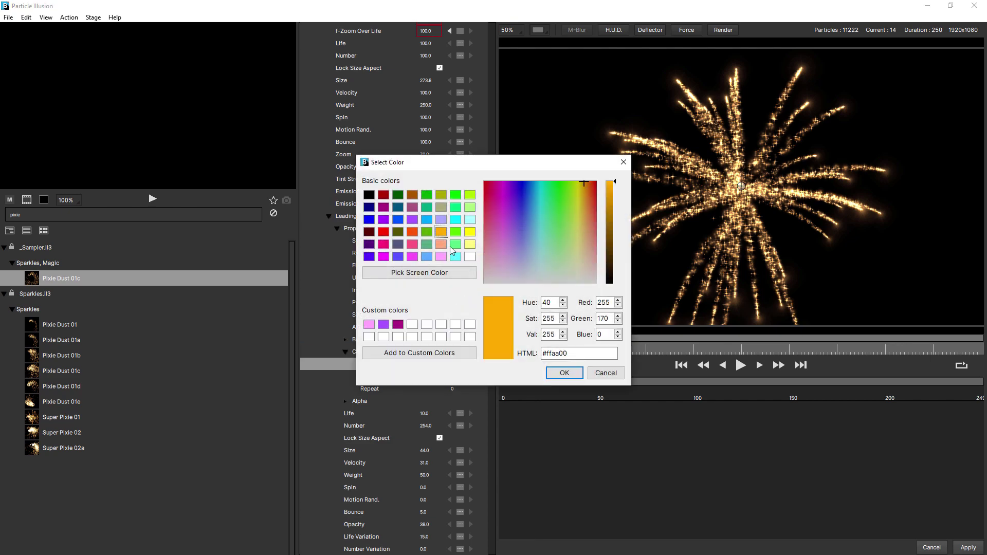
{"action": "left_click", "coordinate": [566, 373]}
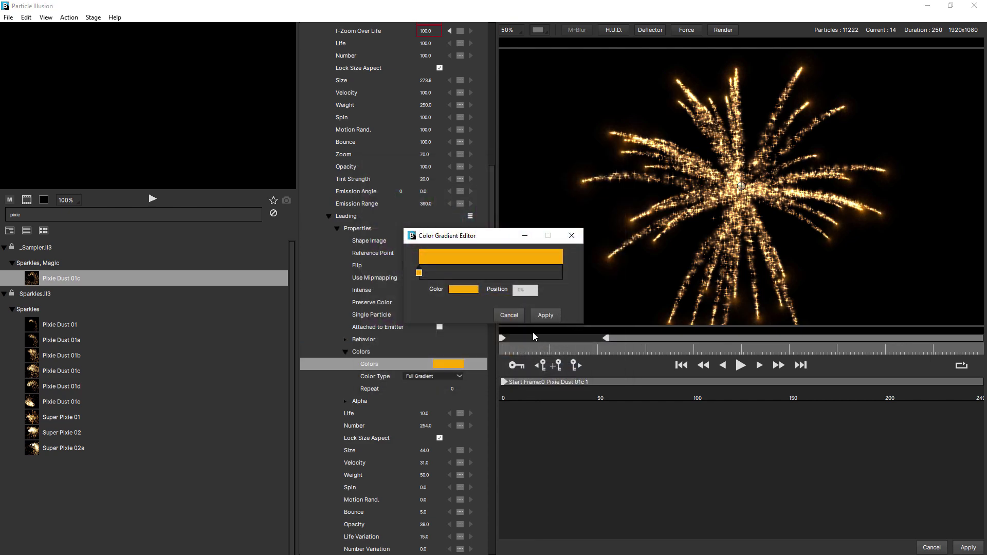
{"action": "left_click", "coordinate": [545, 315]}
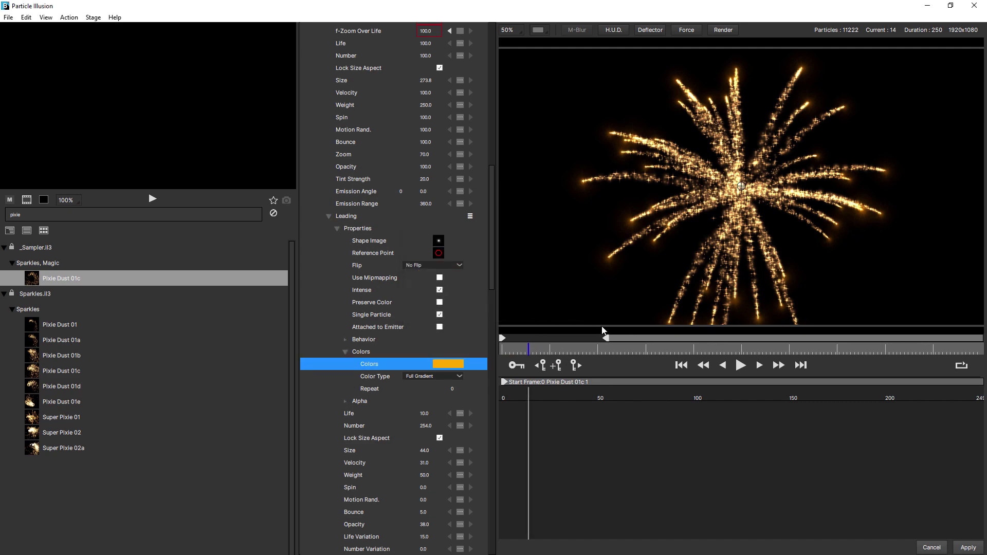
{"action": "left_click", "coordinate": [681, 365]}
{"action": "left_click", "coordinate": [741, 366]}
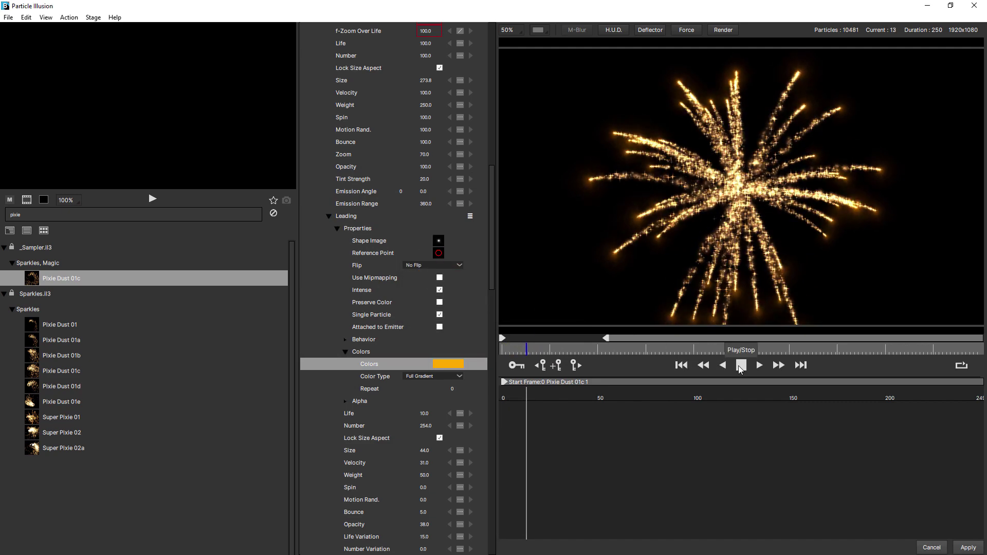
{"action": "left_click", "coordinate": [740, 366]}
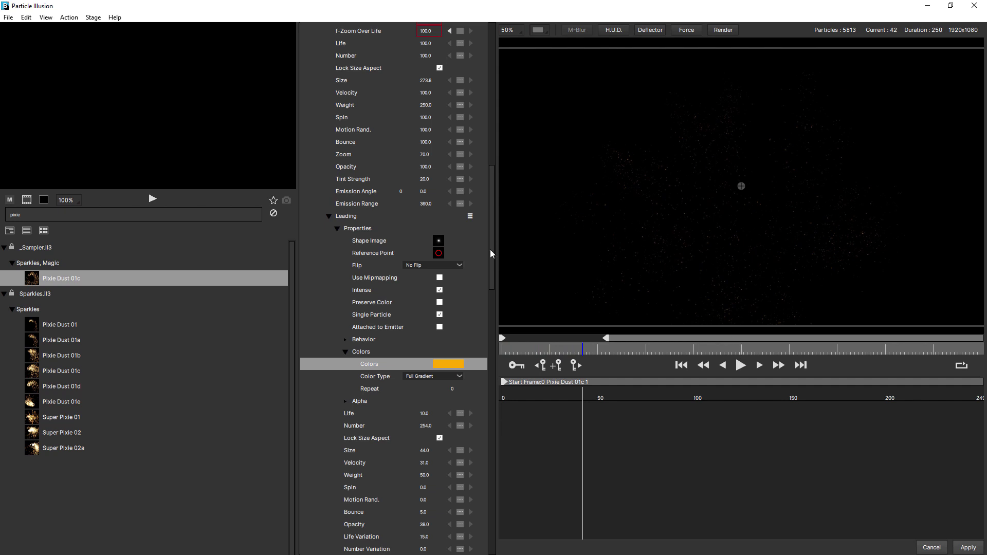
Step: Start saving the emitter to the library under the name 'Golden Bang'
{"action": "left_click_drag", "start_coordinate": [491, 253], "coordinate": [497, 31]}
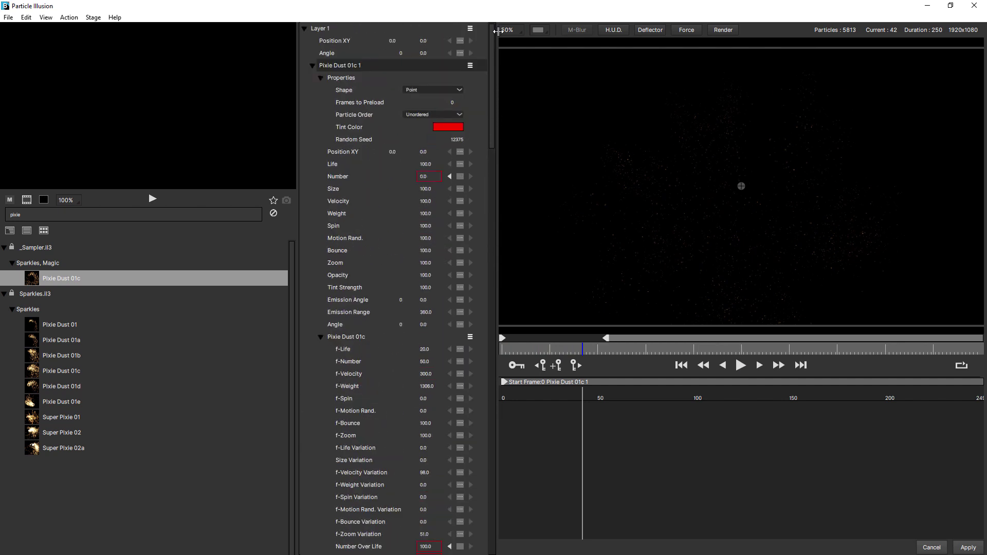
{"action": "left_click", "coordinate": [470, 65]}
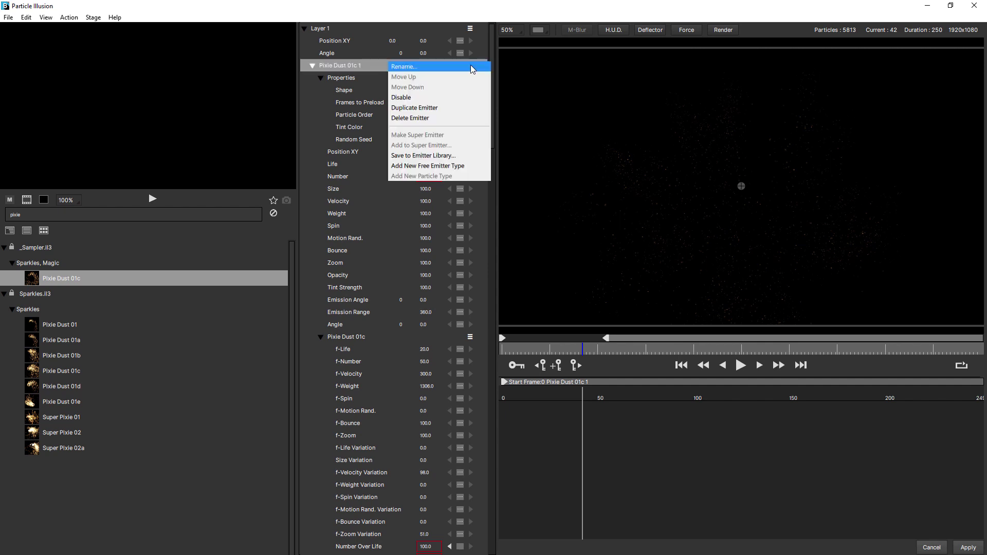
{"action": "left_click", "coordinate": [450, 155]}
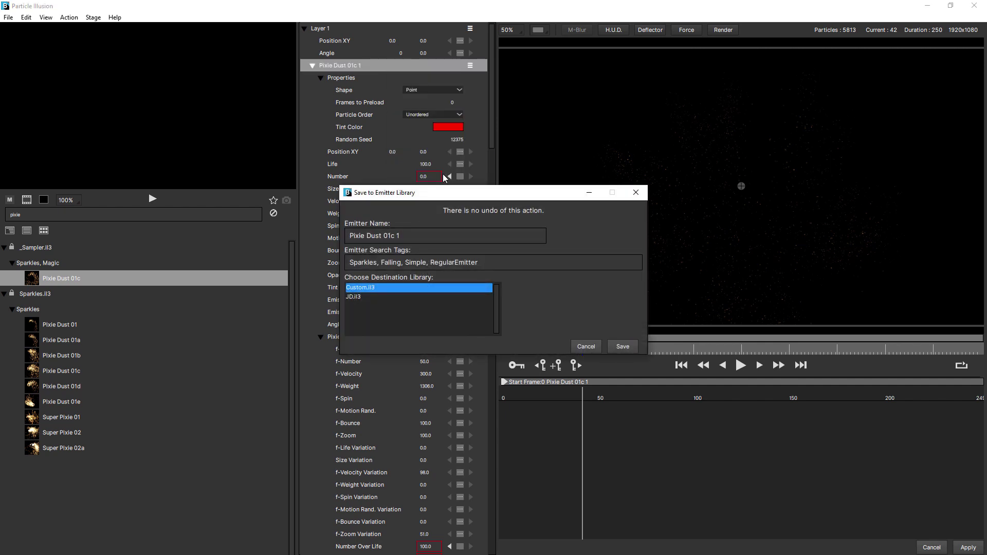
{"action": "left_click_drag", "start_coordinate": [350, 235], "coordinate": [445, 247]}
{"action": "type", "text": "Golden Bang"}
Step: Append ', firework' to the search tags and pick JD.il3 as the destination library
{"action": "triple_click", "coordinate": [488, 261]}
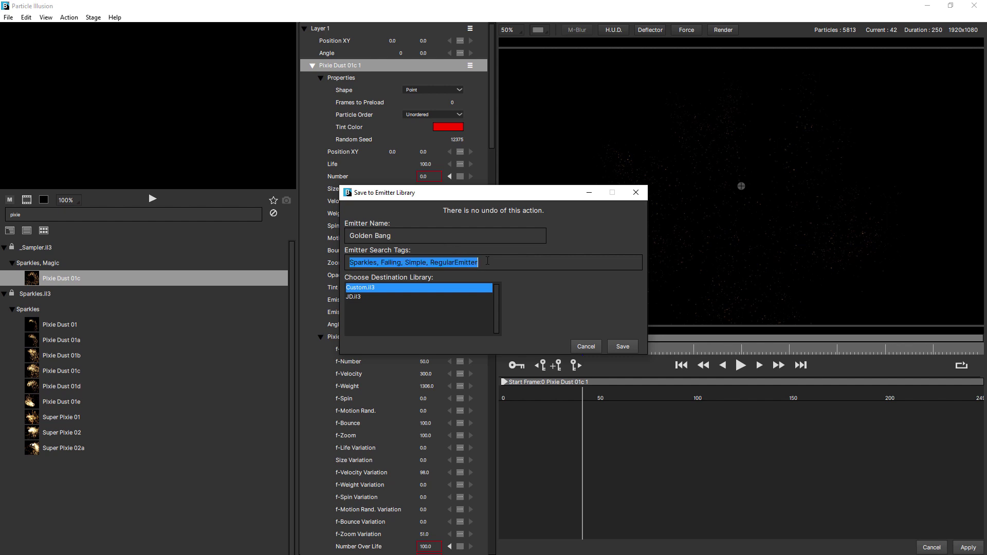
{"action": "left_click", "coordinate": [488, 261]}
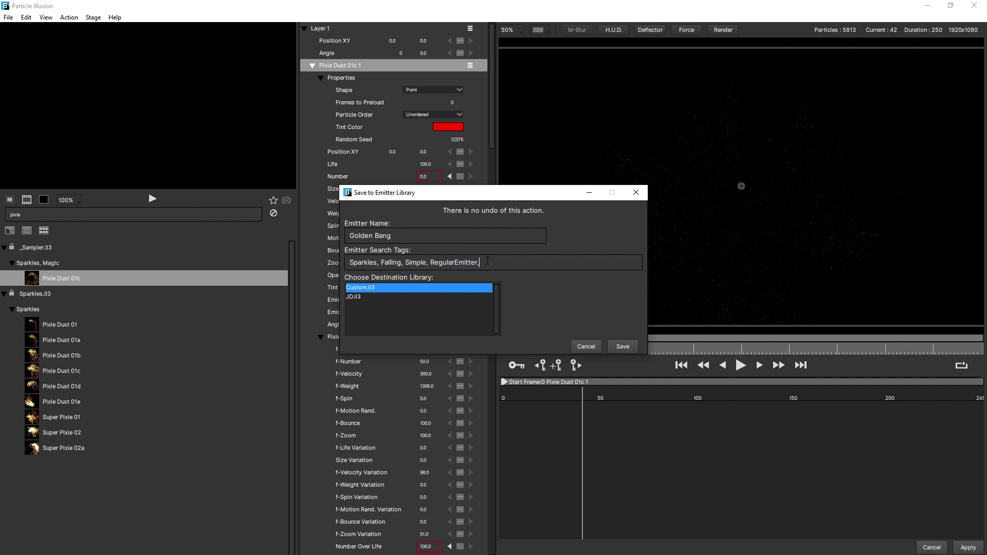
{"action": "type", "text": ", firework"}
{"action": "left_click", "coordinate": [353, 300]}
{"action": "left_click", "coordinate": [356, 289]}
{"action": "left_click", "coordinate": [354, 297]}
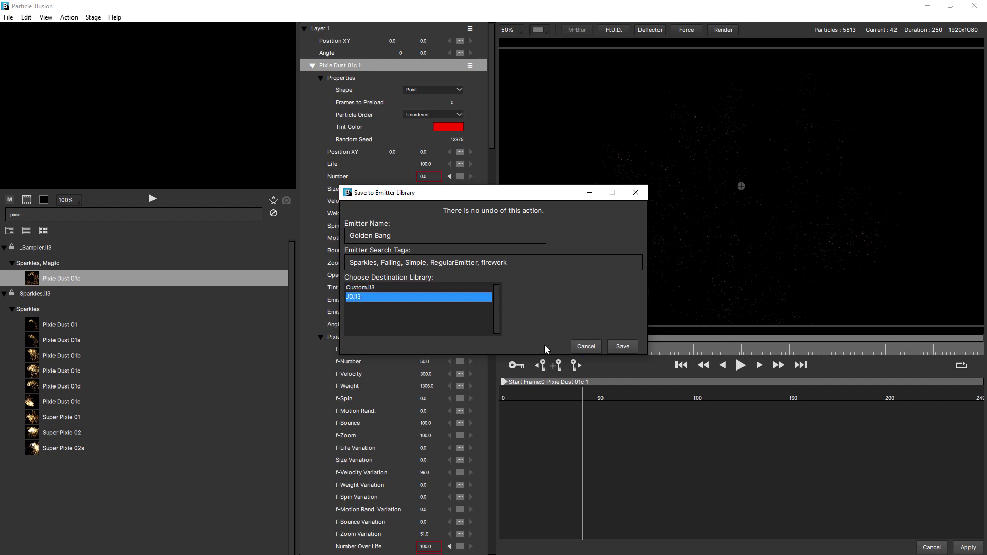
Step: Save Golden Bang, search the library for golden, and play then stop its preview
{"action": "left_click", "coordinate": [624, 344]}
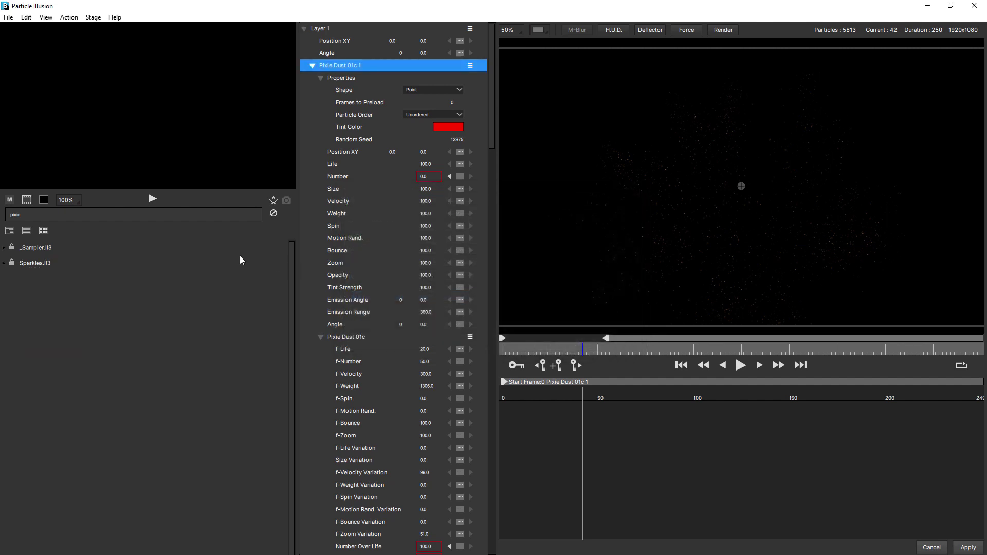
{"action": "double_click", "coordinate": [49, 216]}
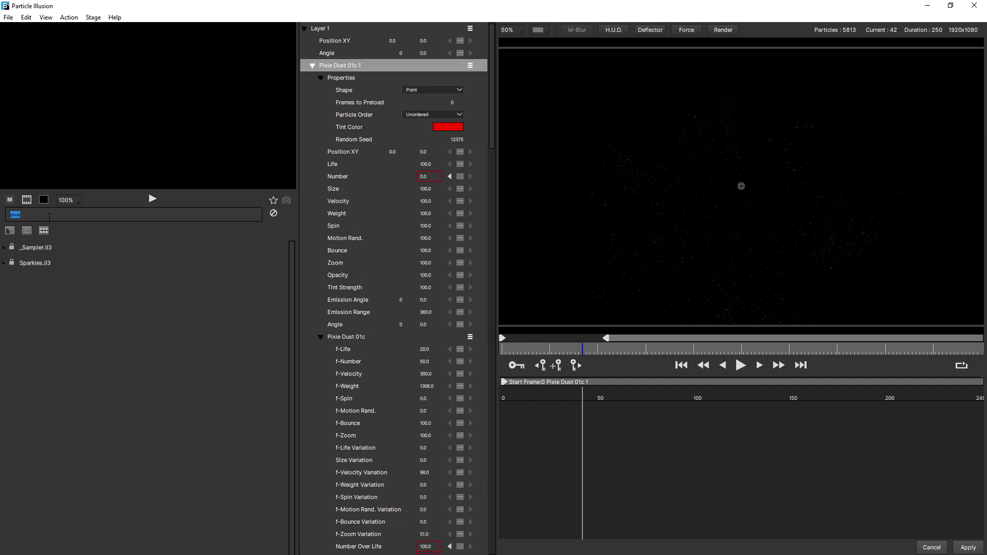
{"action": "type", "text": "gllden"}
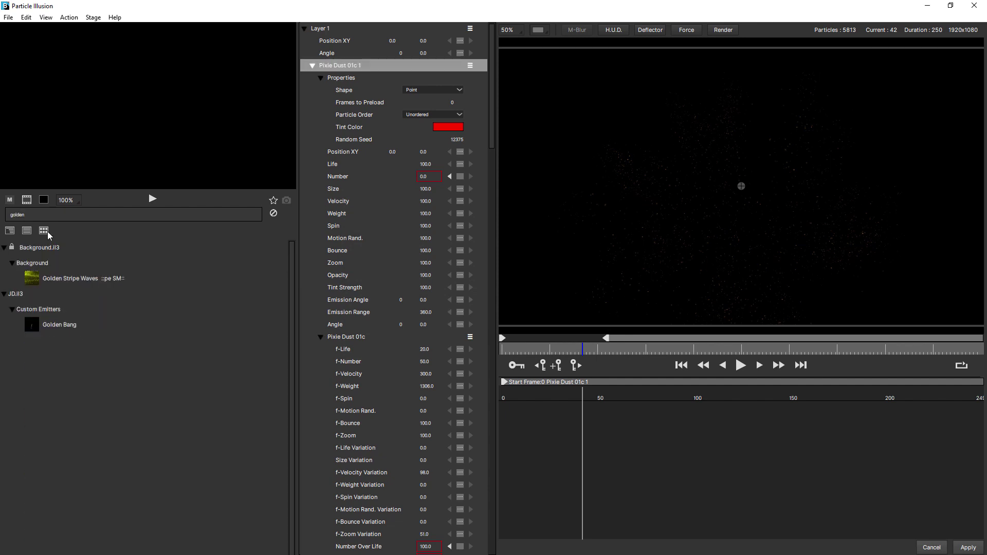
{"action": "left_click", "coordinate": [52, 323]}
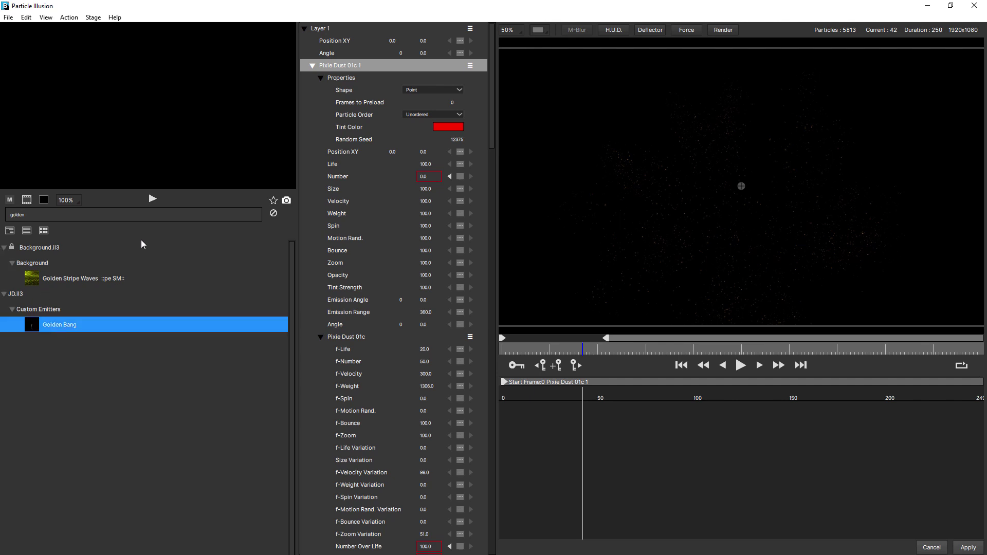
{"action": "left_click", "coordinate": [150, 199]}
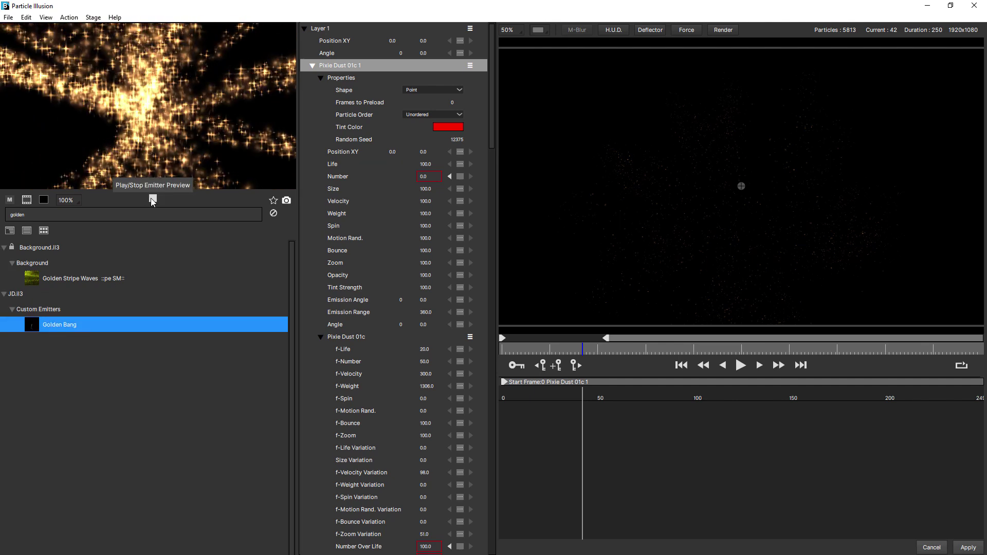
{"action": "left_click", "coordinate": [151, 199]}
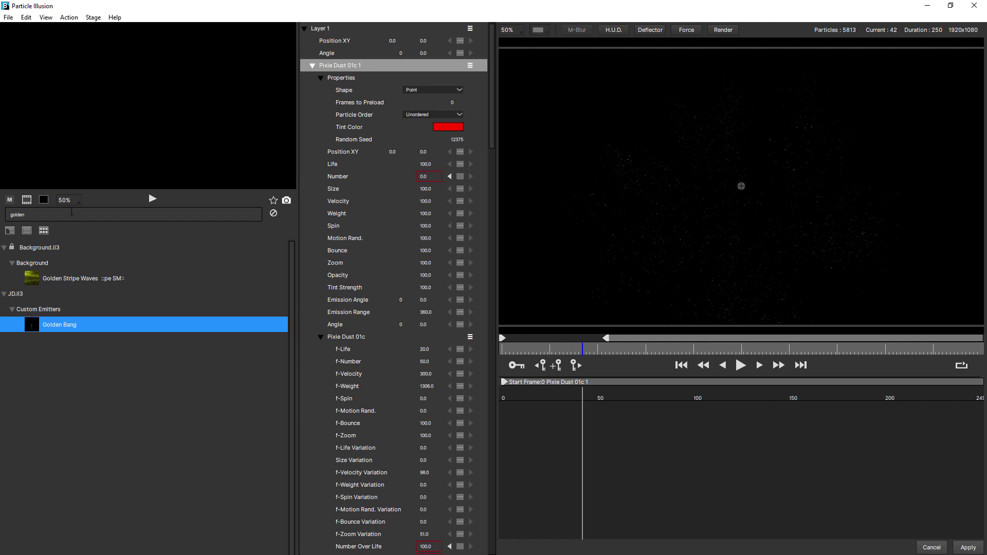